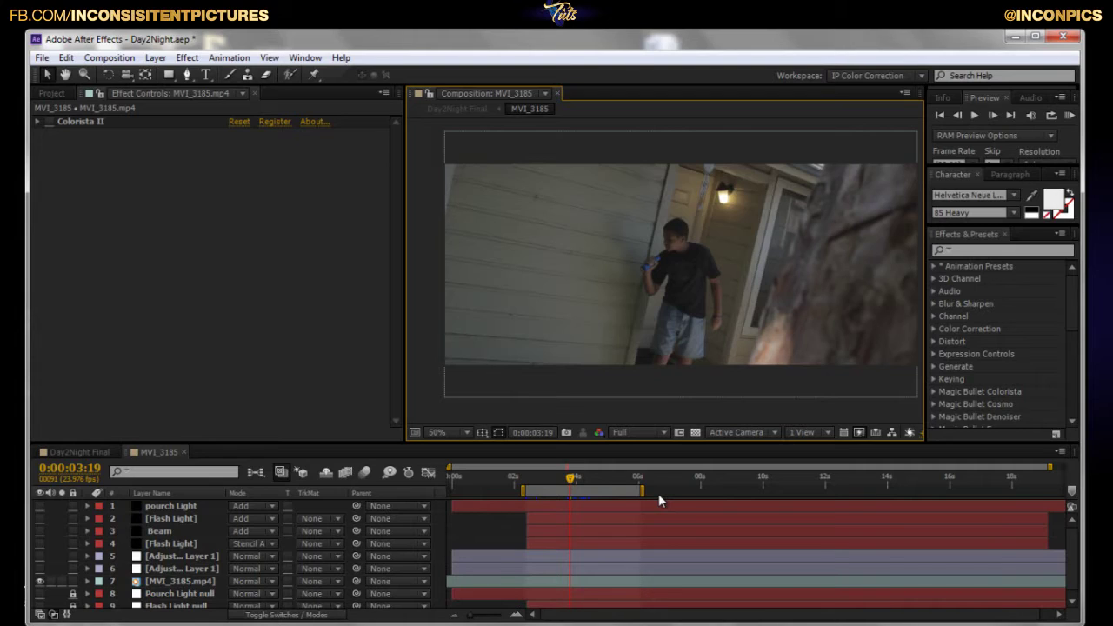
- Scrub through and preview the MVI_3185 footage in the timeline to examine the original ungraded shot
left_click(569, 479)
left_click_drag(570, 482, 544, 484)
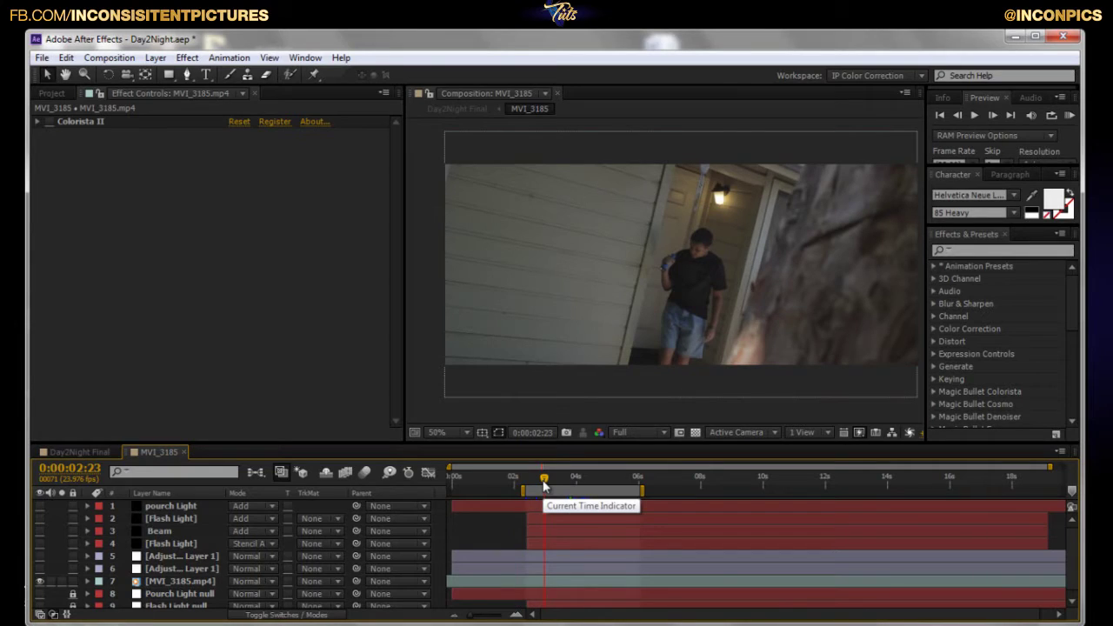
key("Page_Up")
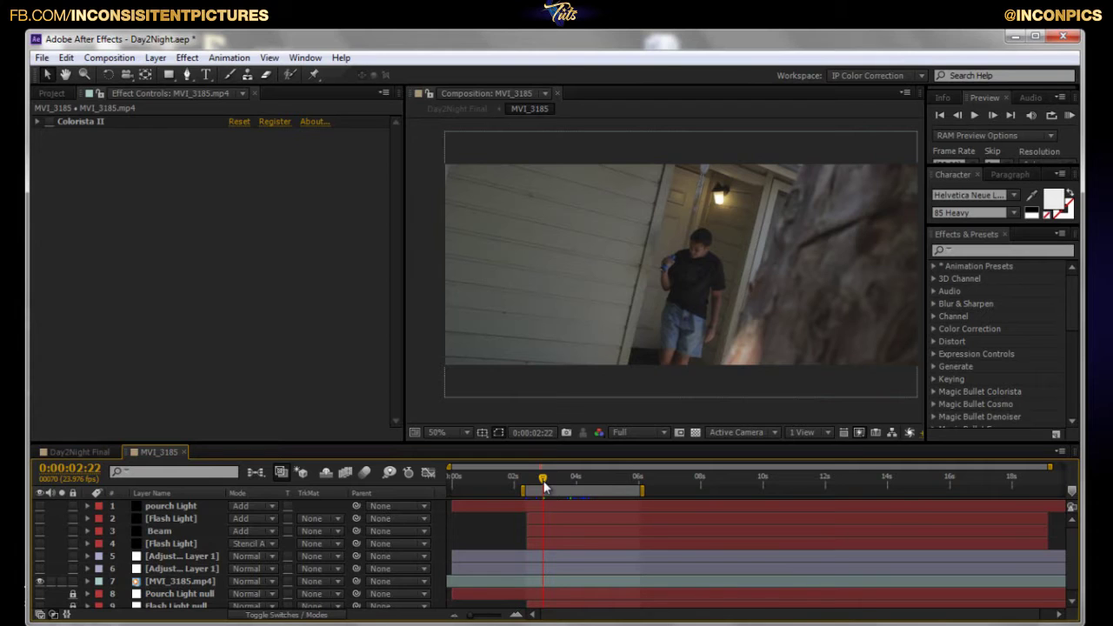
left_click_drag(542, 486, 536, 489)
left_click(165, 570)
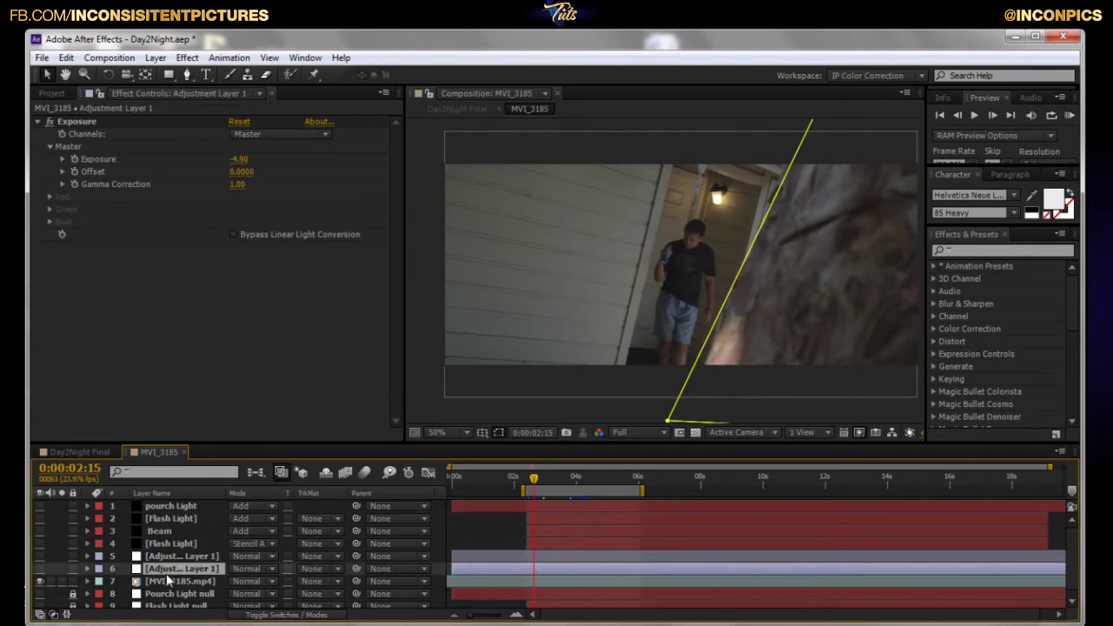
left_click(168, 579)
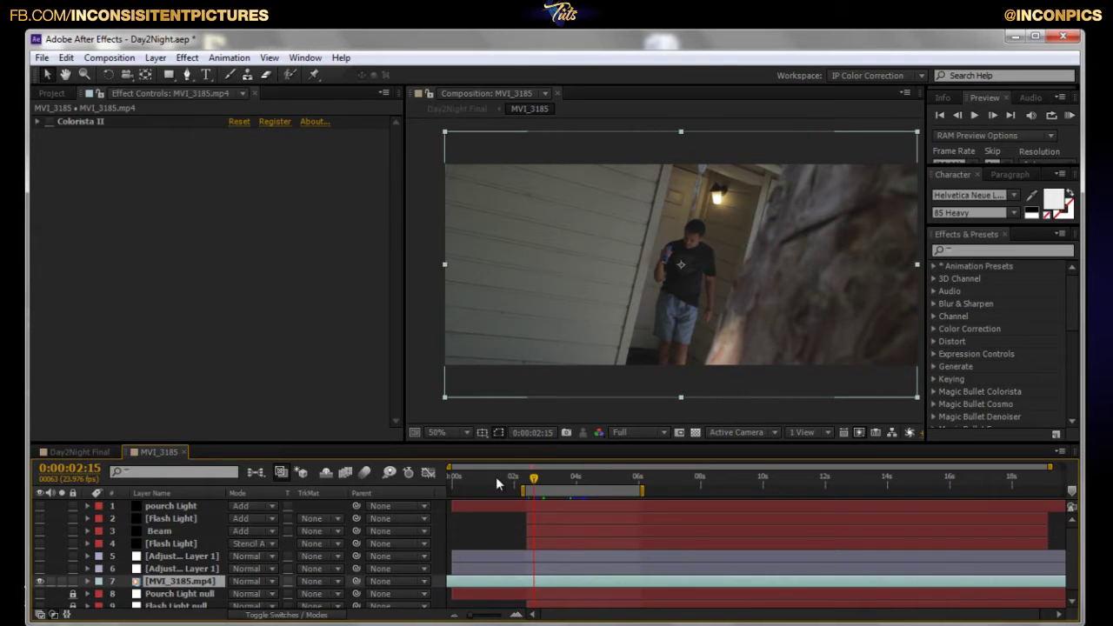
left_click(612, 419)
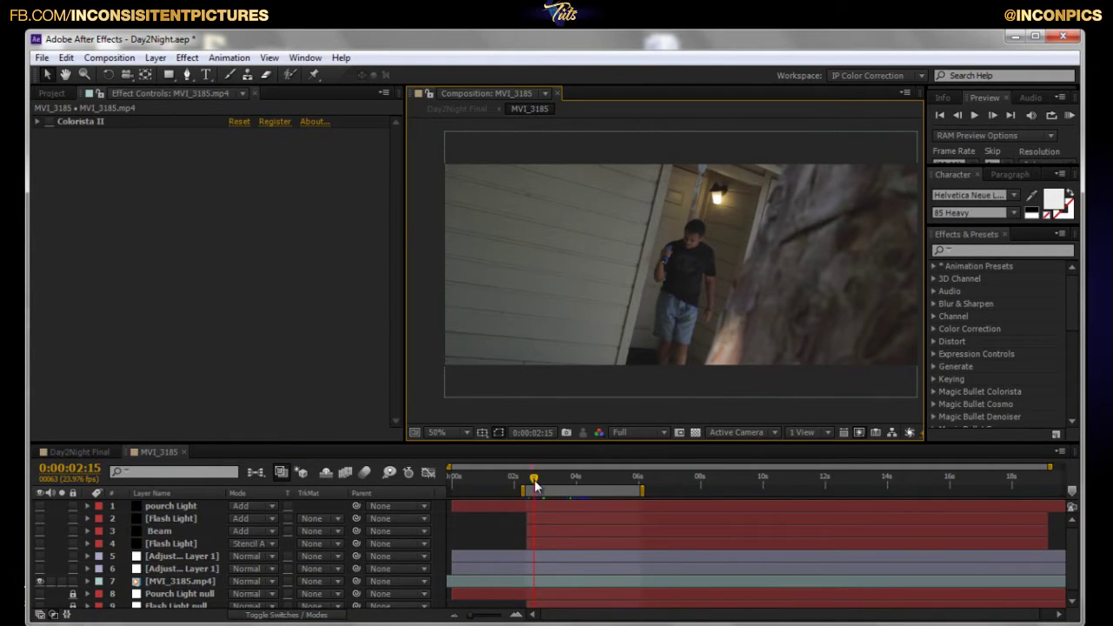
left_click_drag(535, 487, 540, 483)
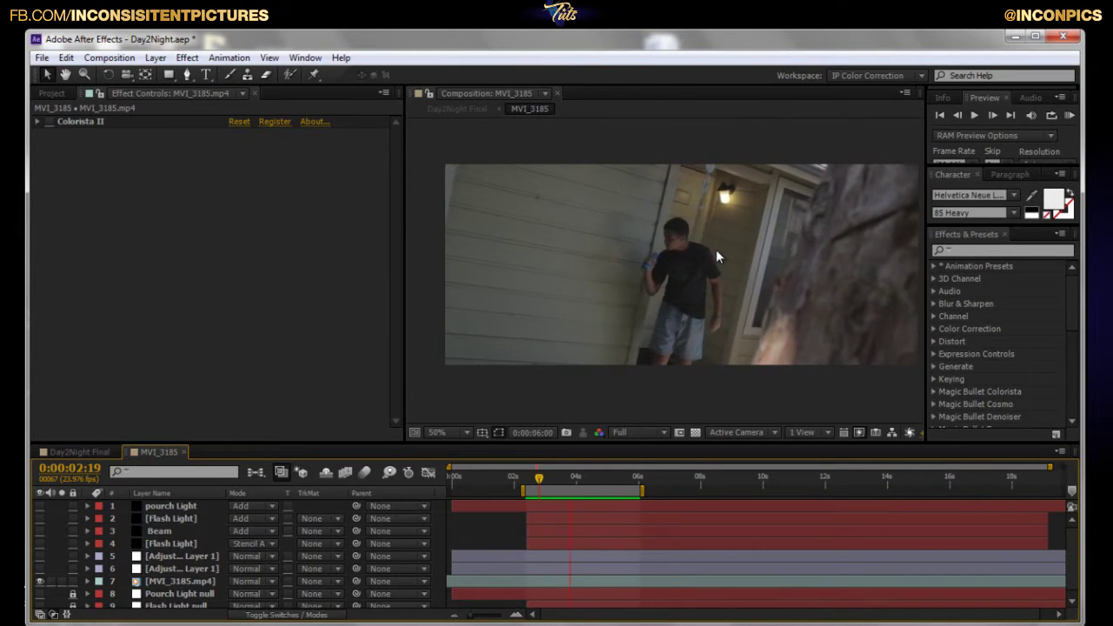
left_click(690, 331)
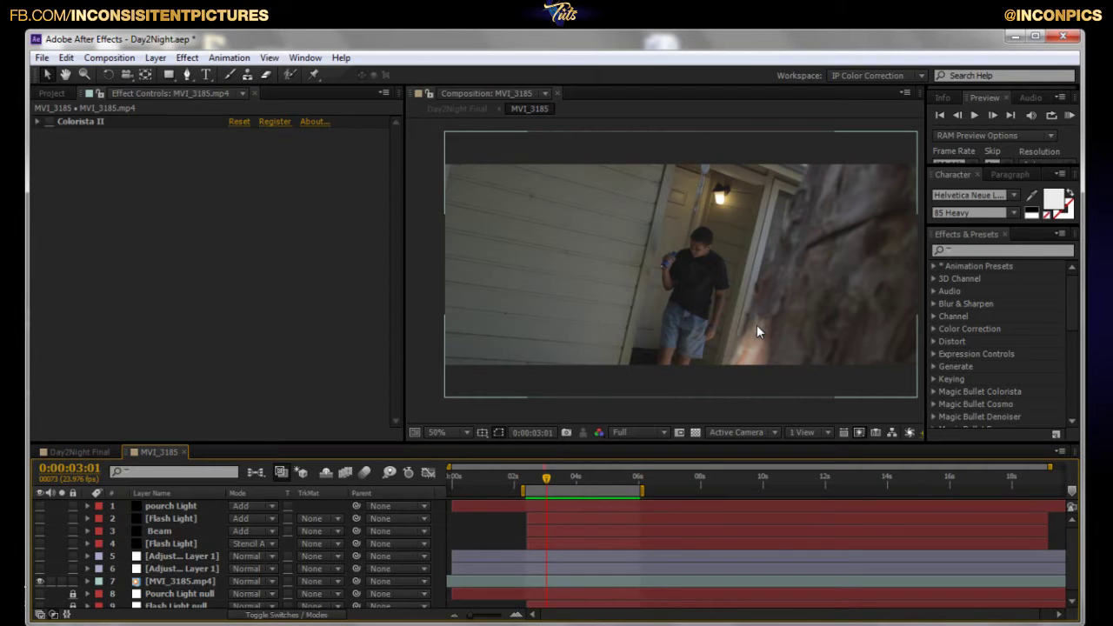
left_click_drag(556, 476, 604, 491)
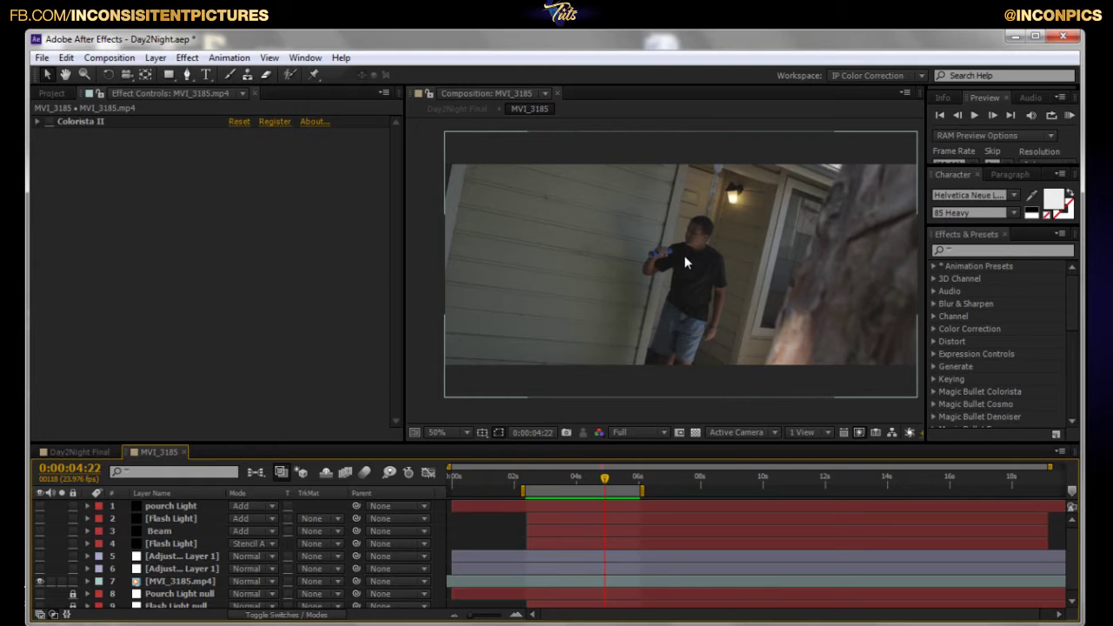
- Enable the Colorista II effect on the MVI_3185.mp4 layer and expand its settings
left_click(155, 582)
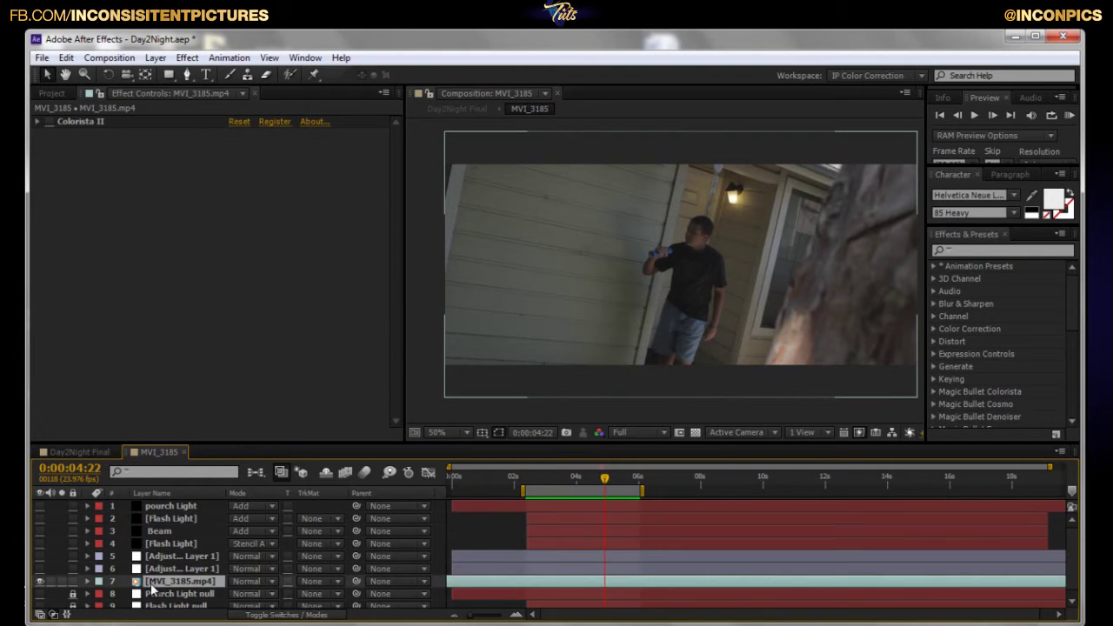
left_click(444, 316)
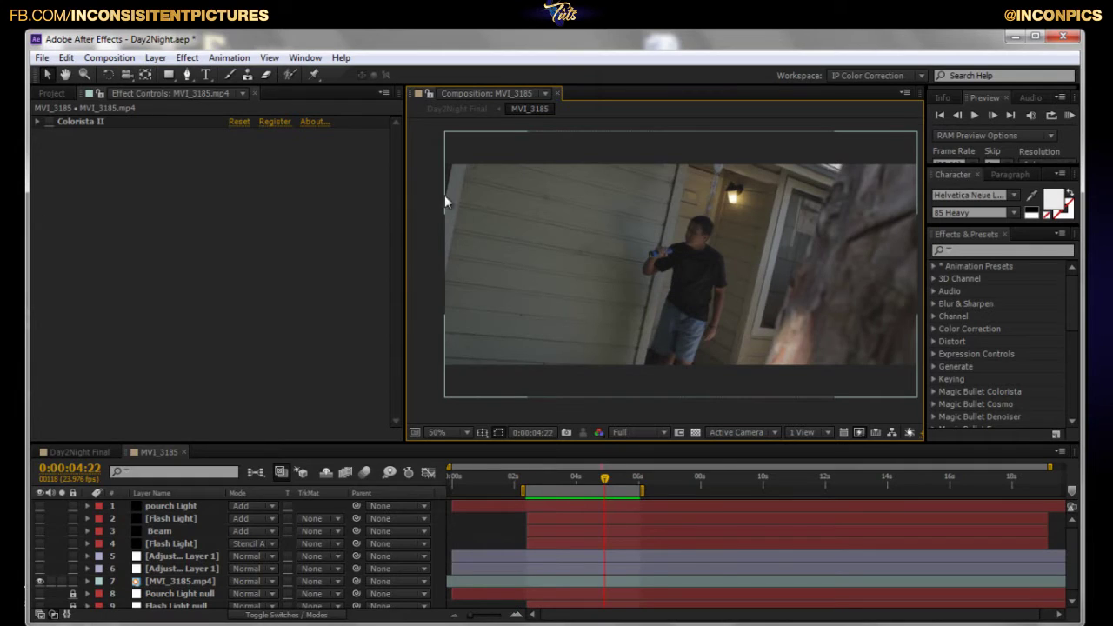
left_click(49, 121)
left_click(37, 122)
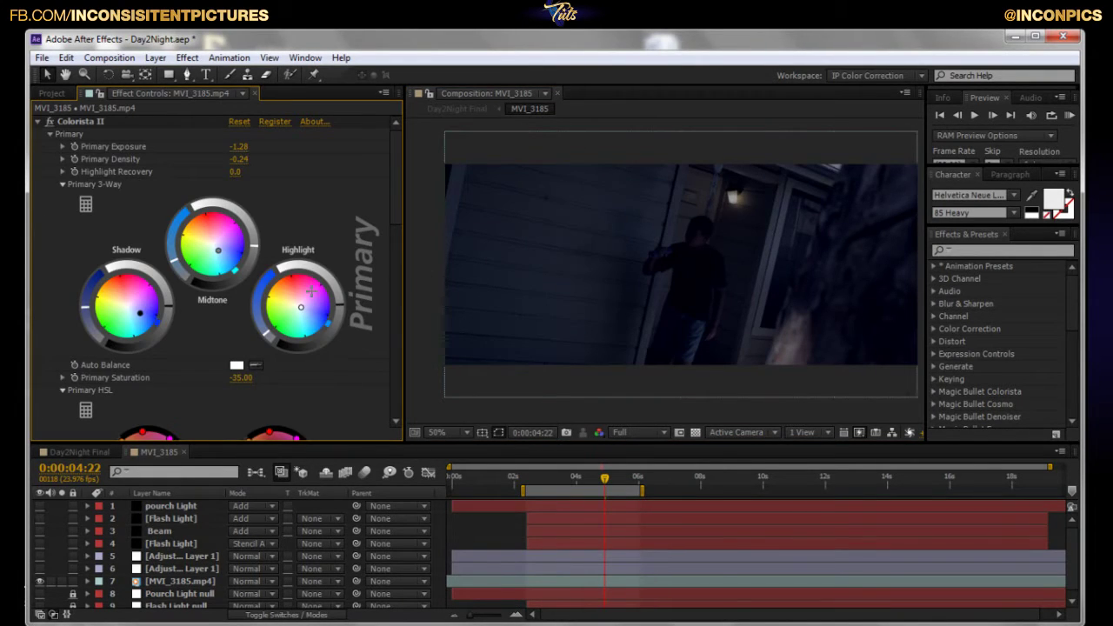
right_click(660, 191)
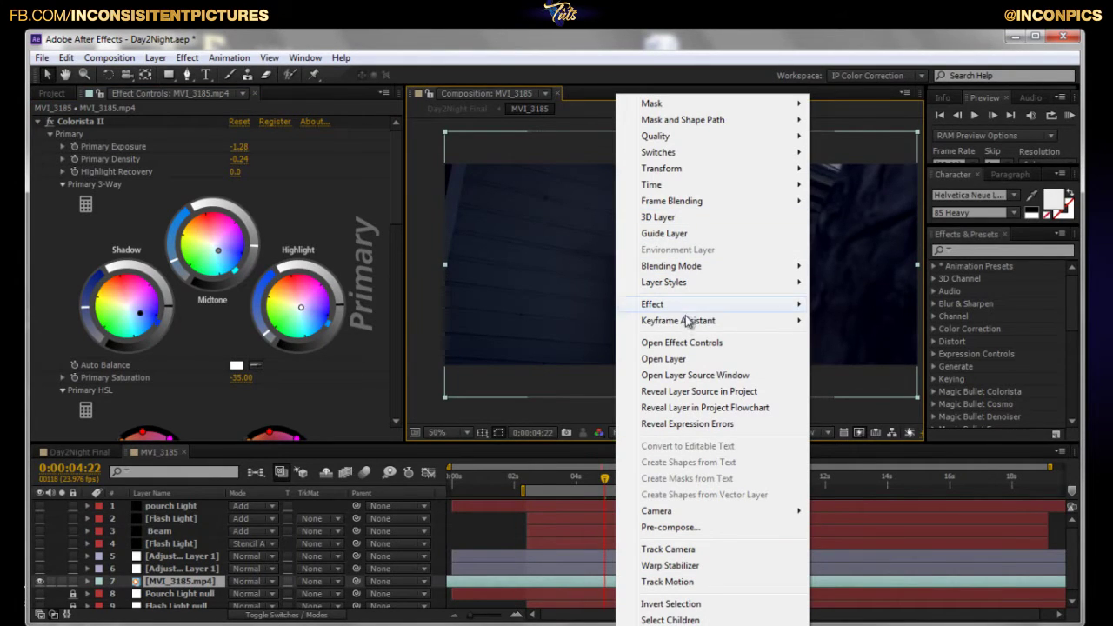
mouse_move(695, 304)
mouse_move(860, 232)
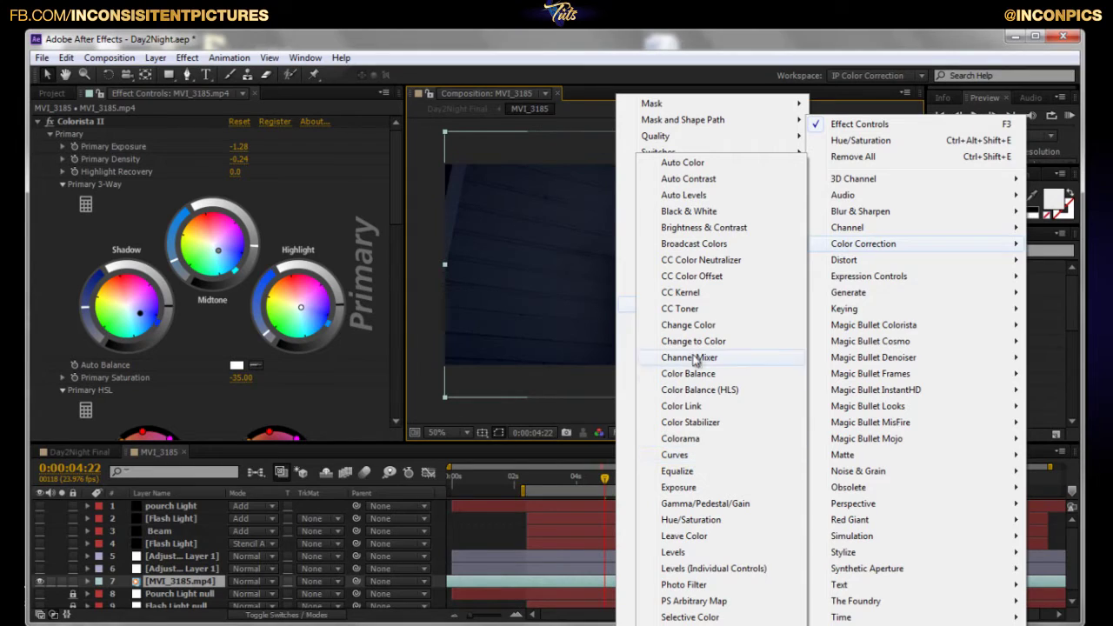
left_click(683, 551)
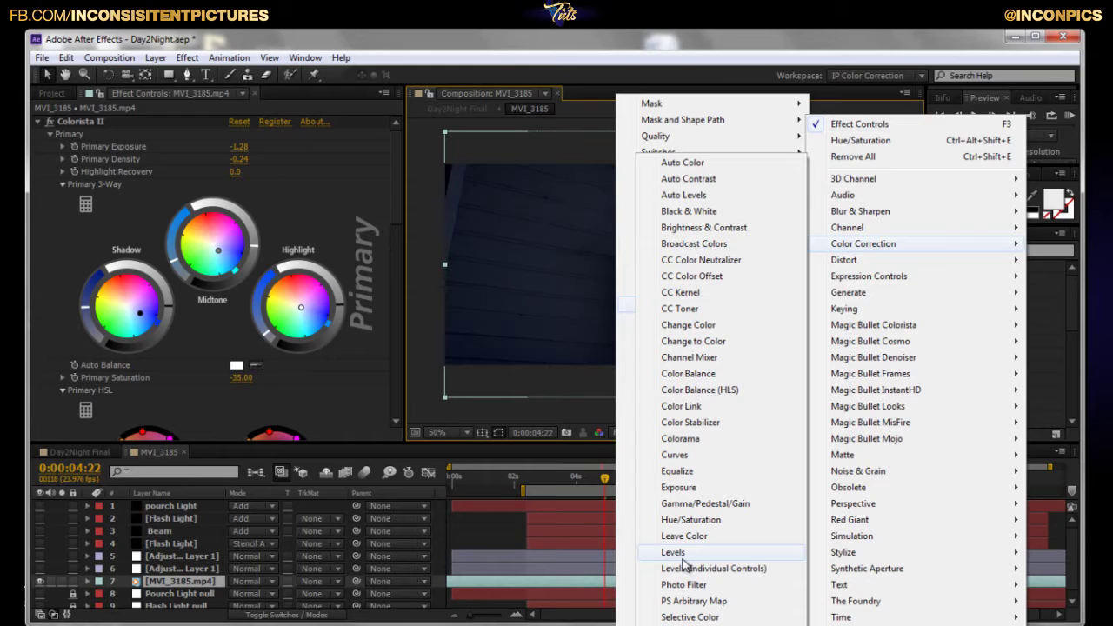
left_click(361, 416)
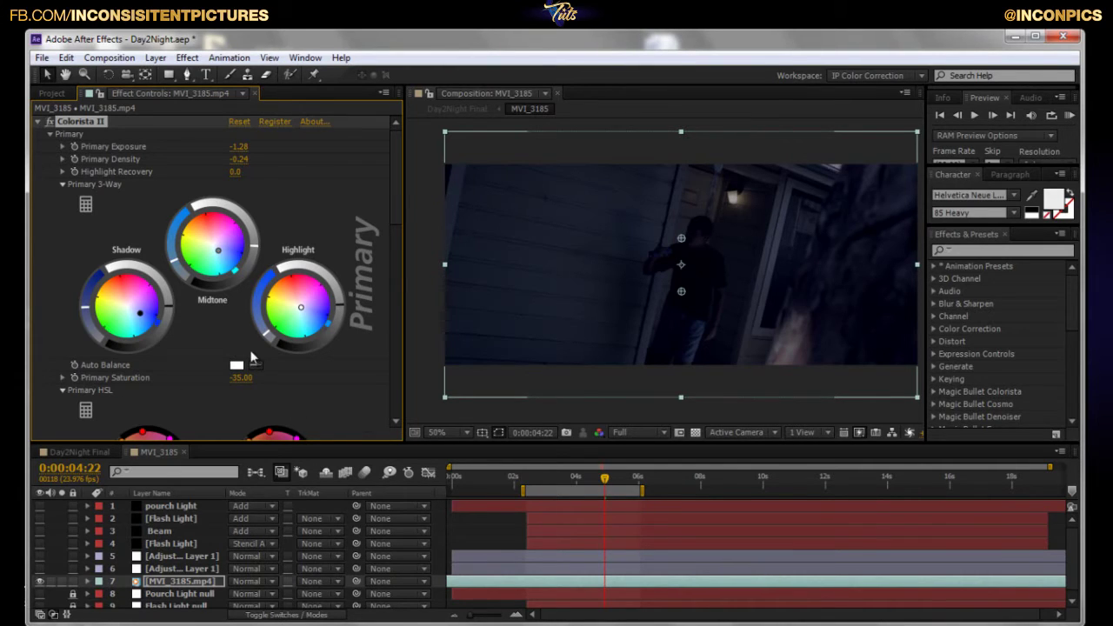
- Examine the Primary Exposure and Primary Density settings of Colorista II on the footage layer
left_click(238, 146)
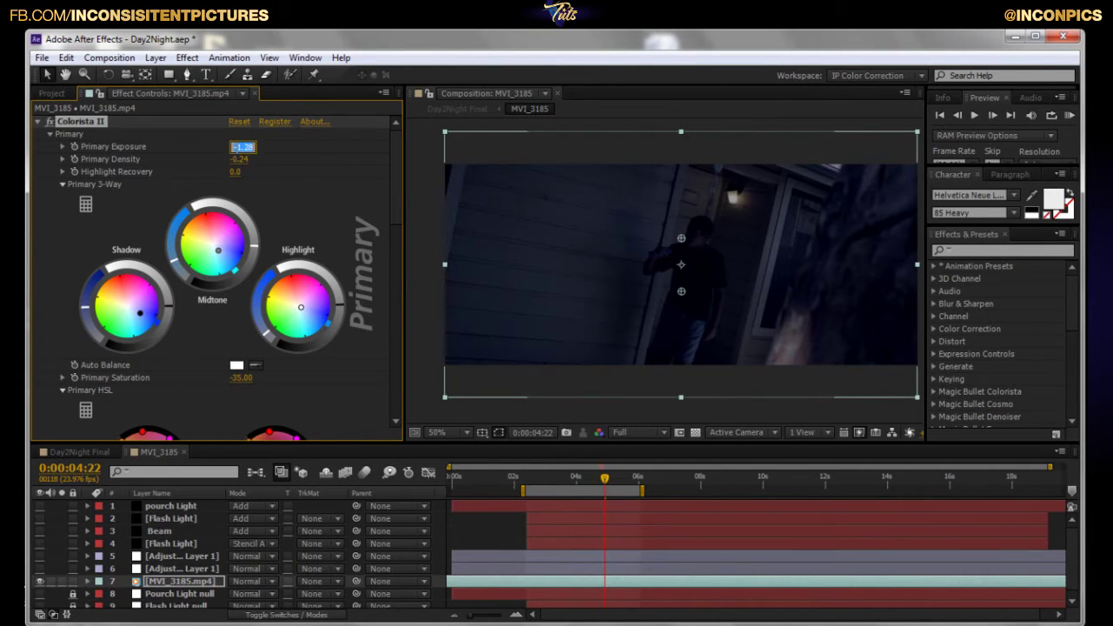
left_click(324, 199)
left_click_drag(236, 149, 243, 153)
left_click(240, 146)
key("Return")
left_click(238, 160)
key("Return")
left_click_drag(246, 168, 259, 194)
left_click(246, 164)
key("Return")
- Try pushing the Colorista II primary Shadow wheel further into blue, and return it to its original colour
left_click_drag(139, 313, 156, 309)
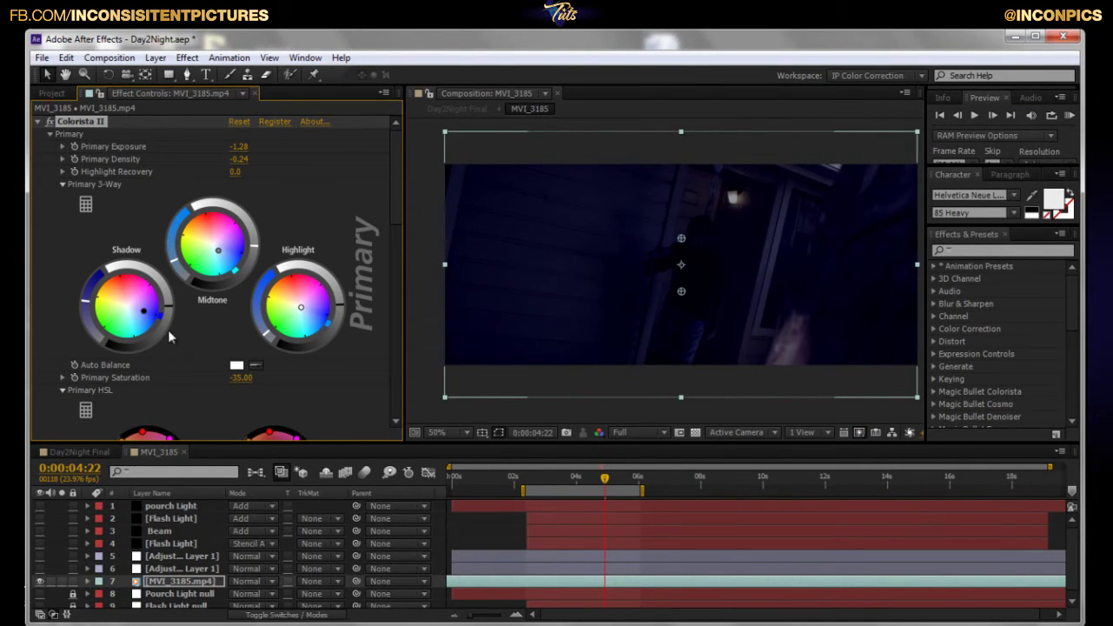
left_click_drag(154, 317, 139, 312)
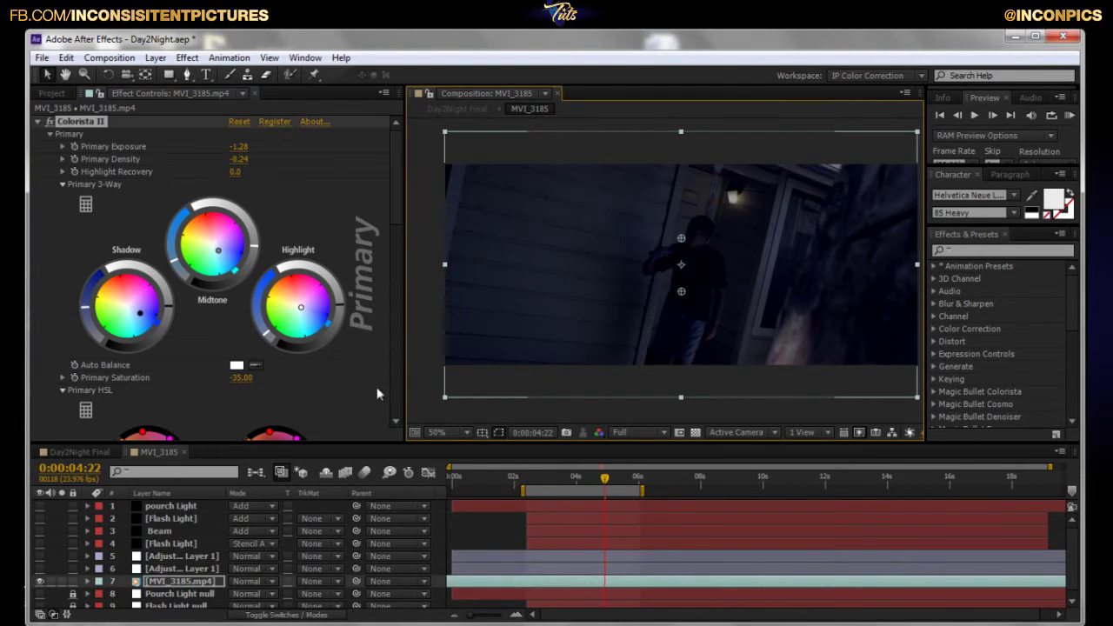
- Examine the Primary Saturation setting and the Primary HSL and Secondary sections of Colorista II
left_click(338, 400)
left_click(243, 381)
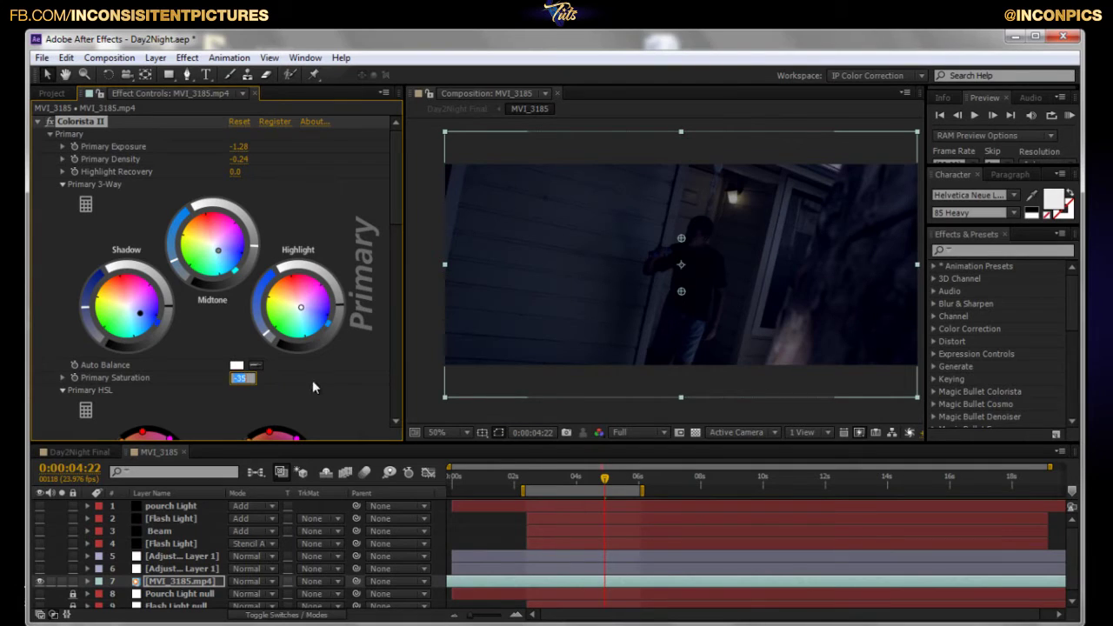
left_click(426, 372)
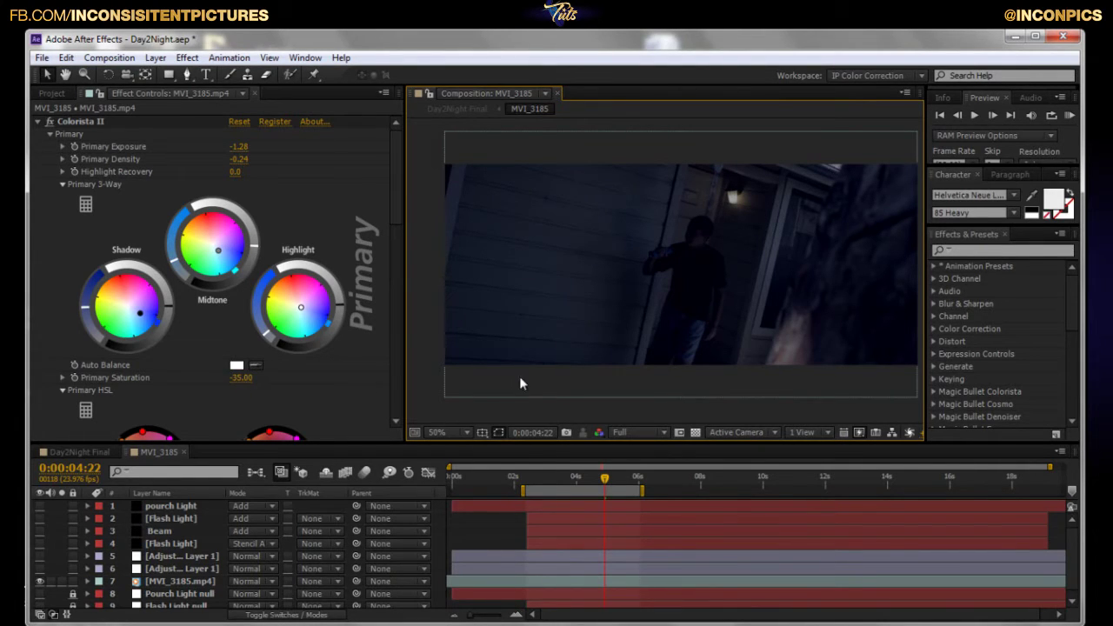
left_click(252, 380)
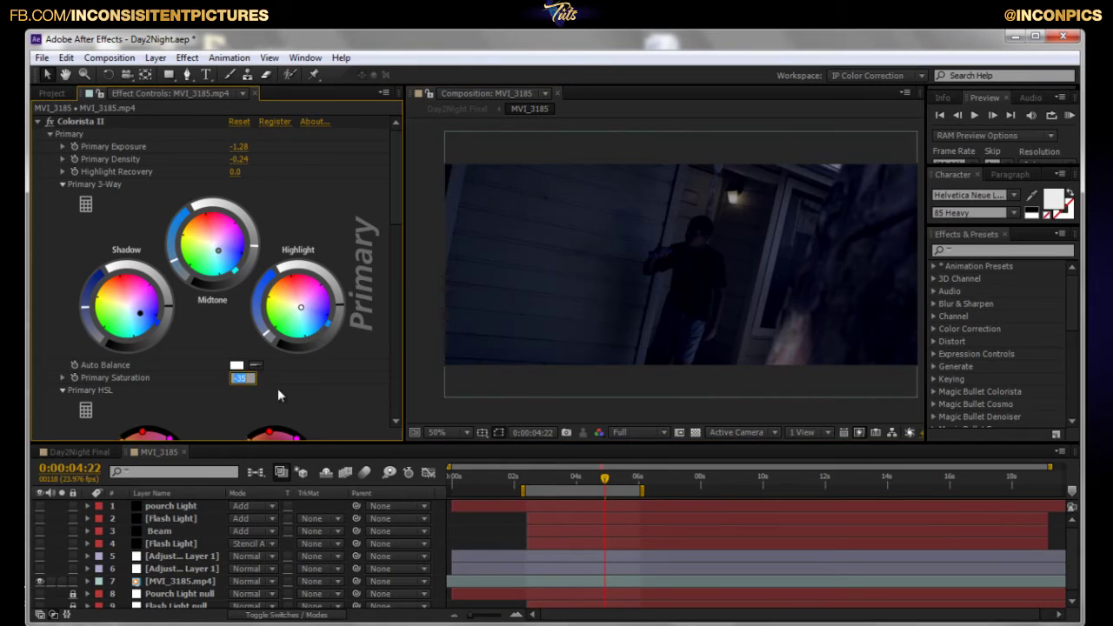
left_click(434, 384)
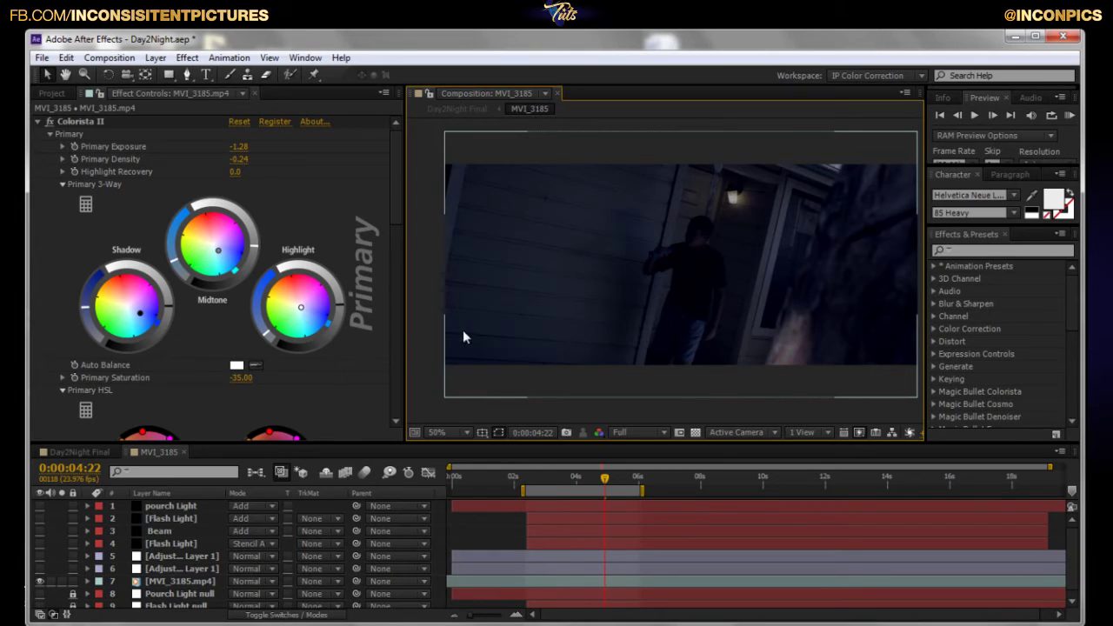
left_click(737, 205)
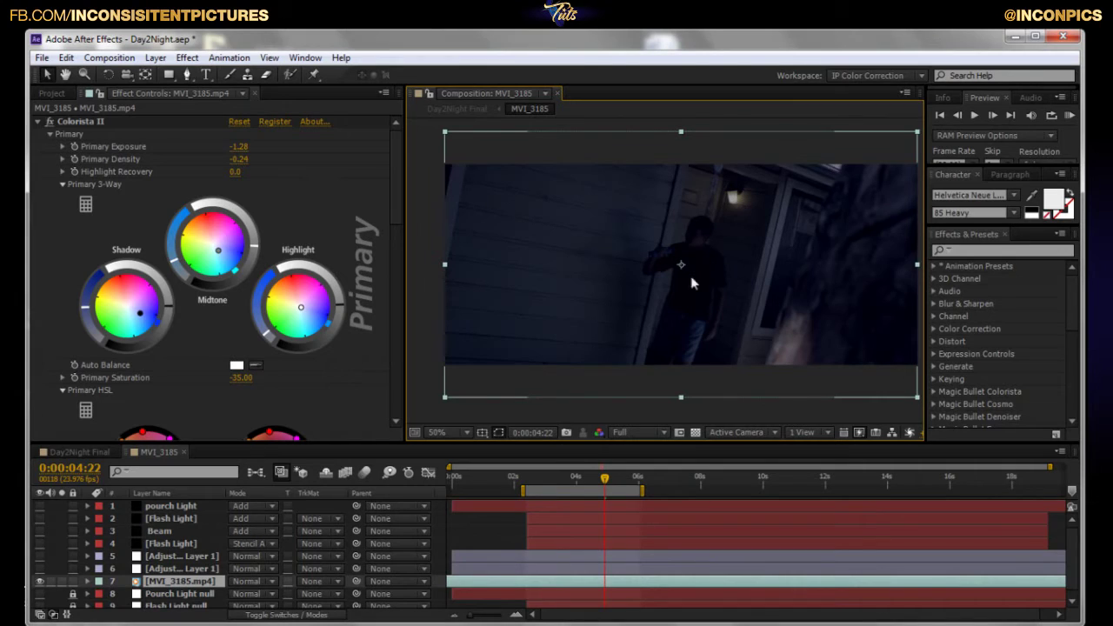
left_click(430, 401)
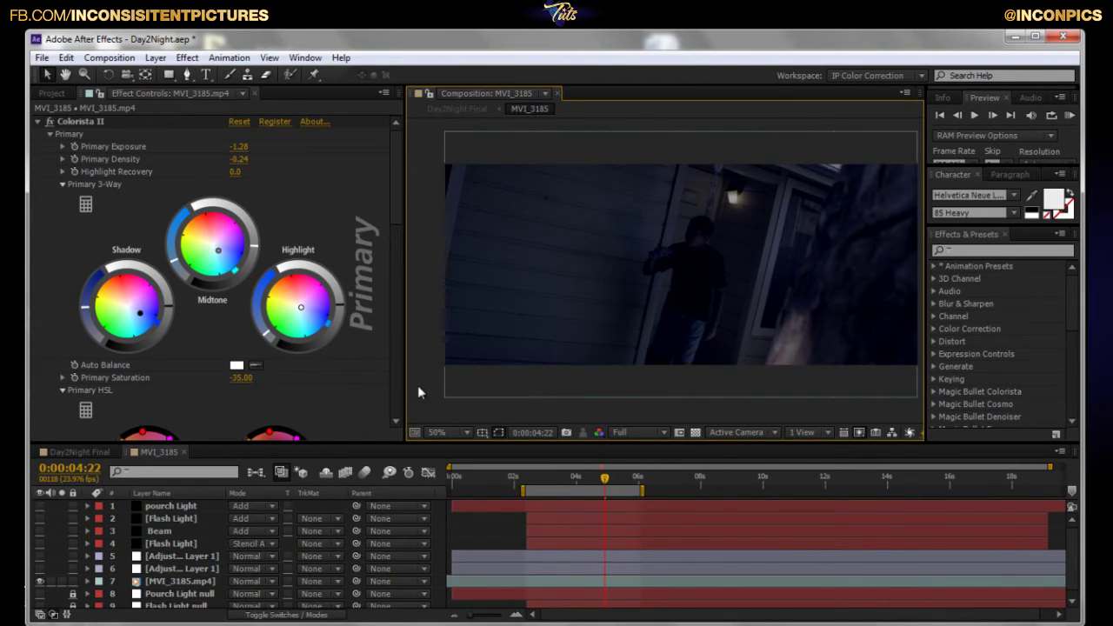
left_click(329, 398)
scroll(329, 398, "down", 4)
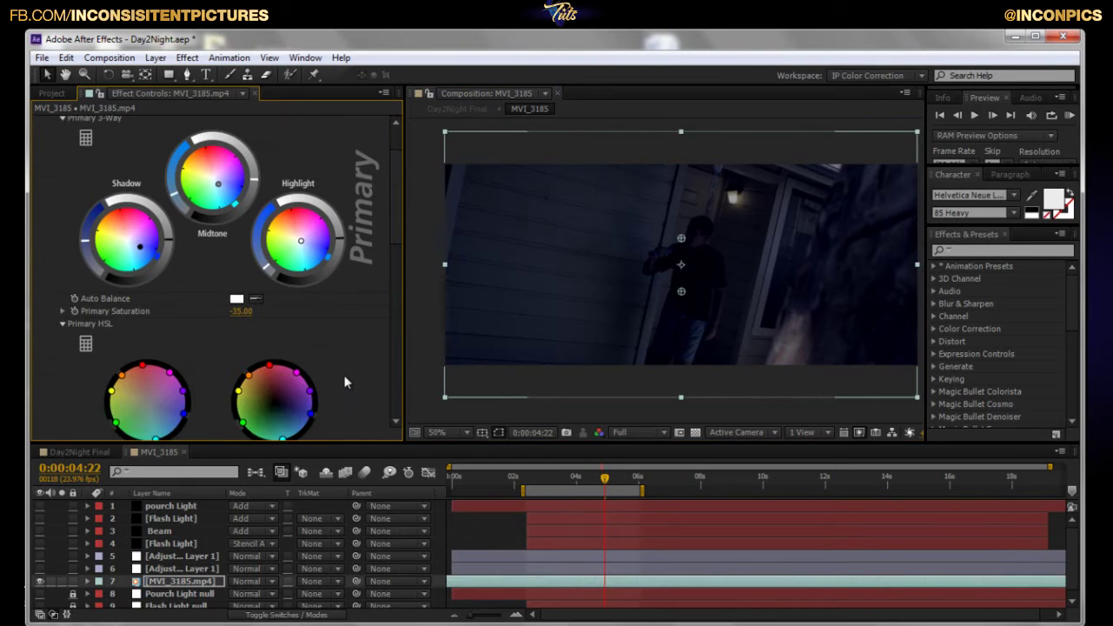
scroll(360, 346, "down", 3)
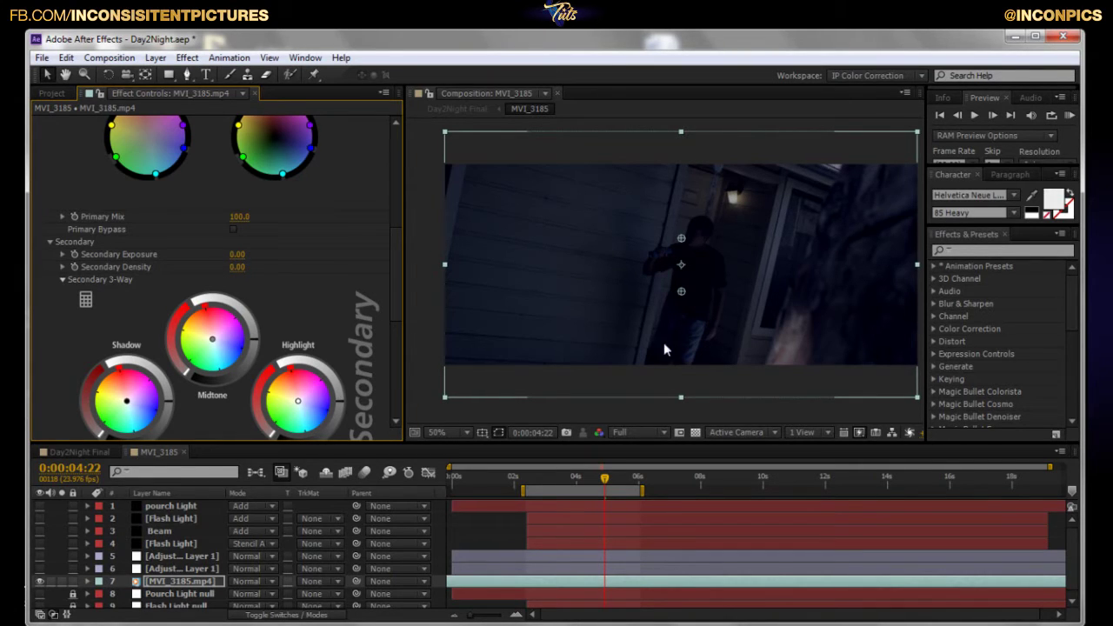
left_click(558, 413)
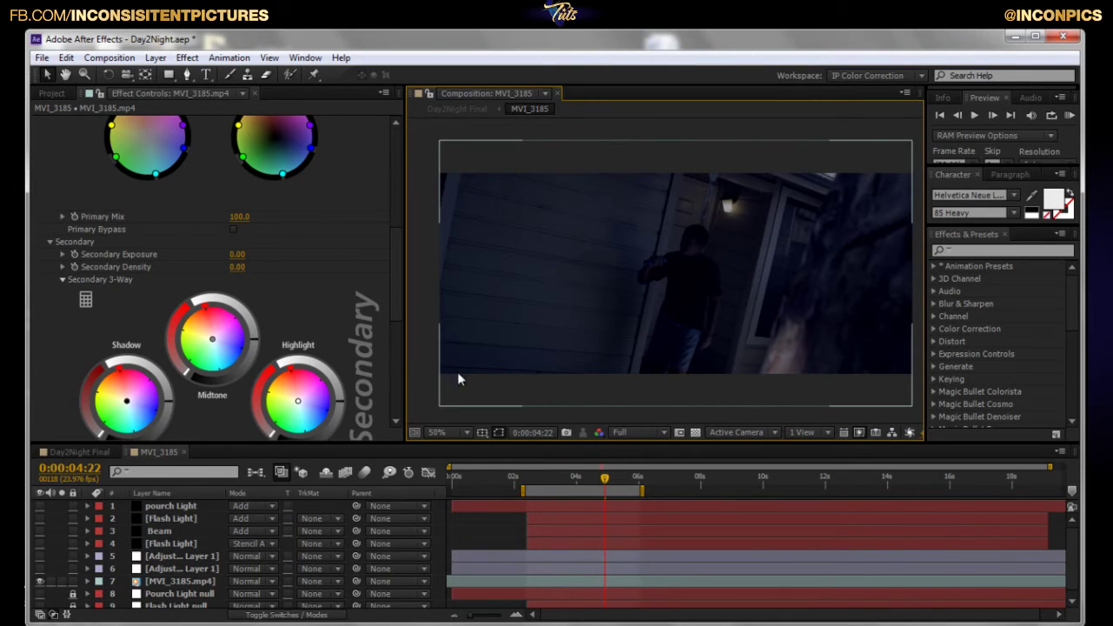
- Compare the shot with and without the lower adjustment layer (layer 6) and inspect its mask over the tree
left_click(39, 568)
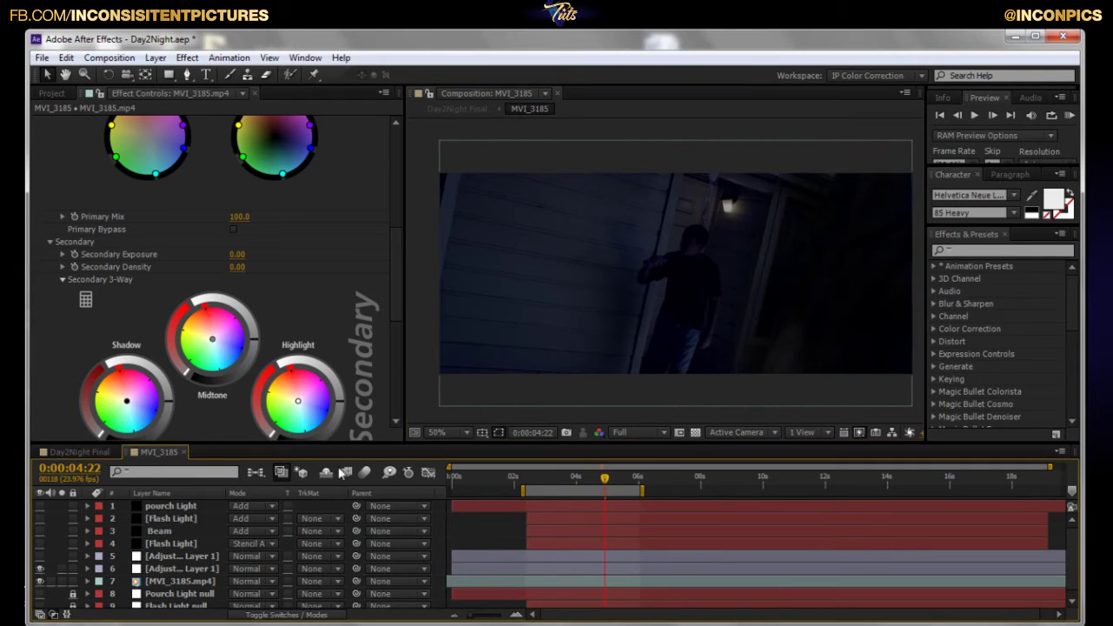
left_click(39, 568)
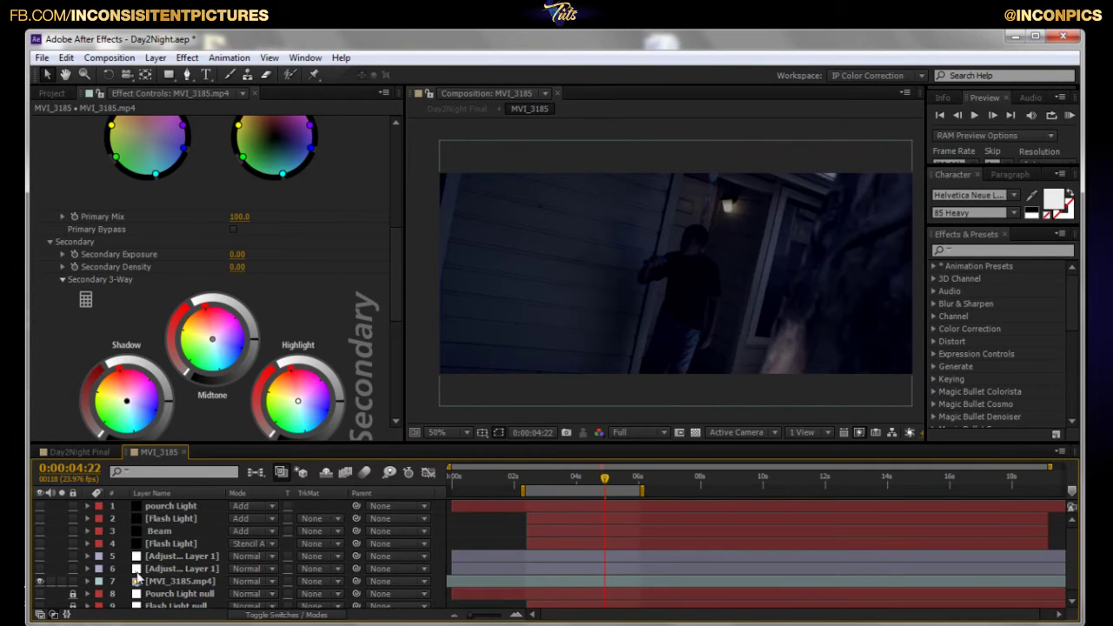
left_click(144, 569)
left_click_drag(830, 343, 738, 308)
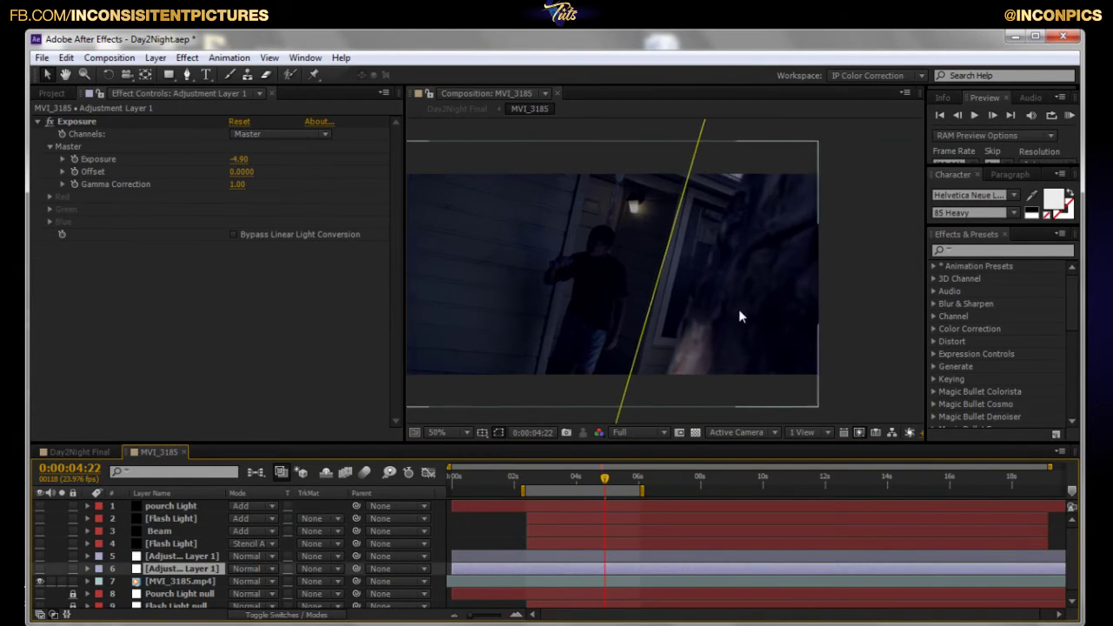
left_click(847, 274)
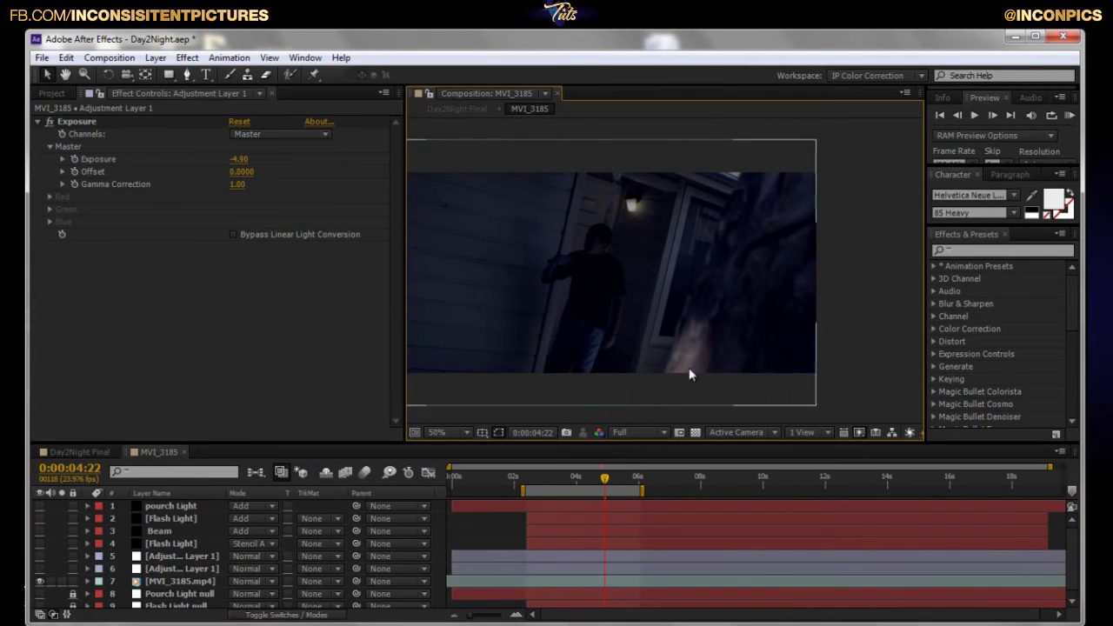
left_click(732, 179)
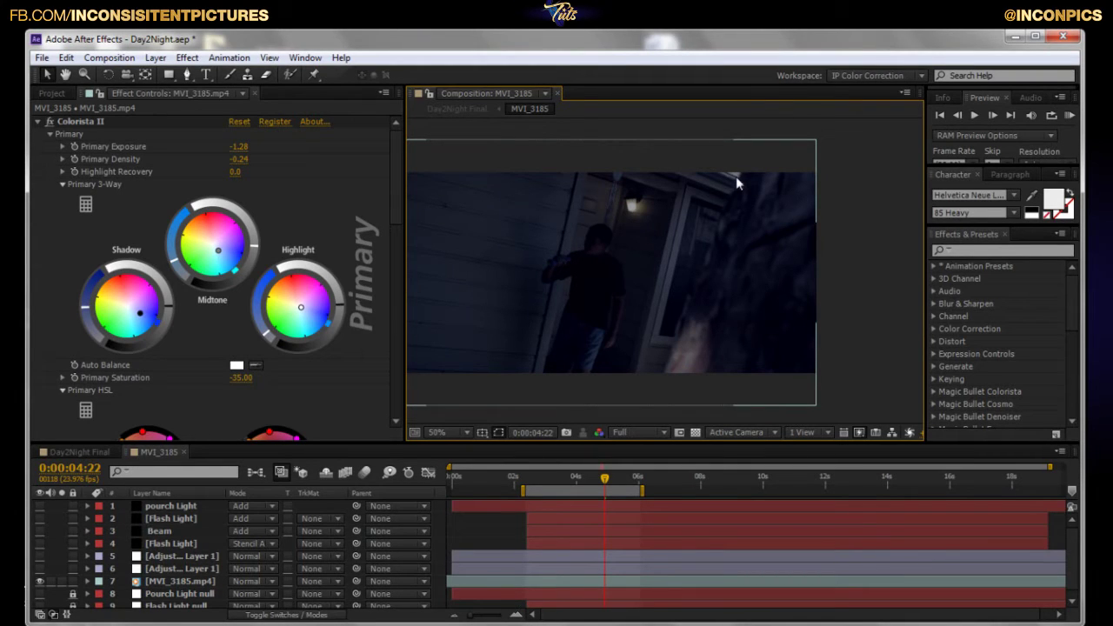
- Turn on the visibility of adjustment layer 6 and select it to show its Exposure effect
left_click(40, 568)
left_click(161, 569)
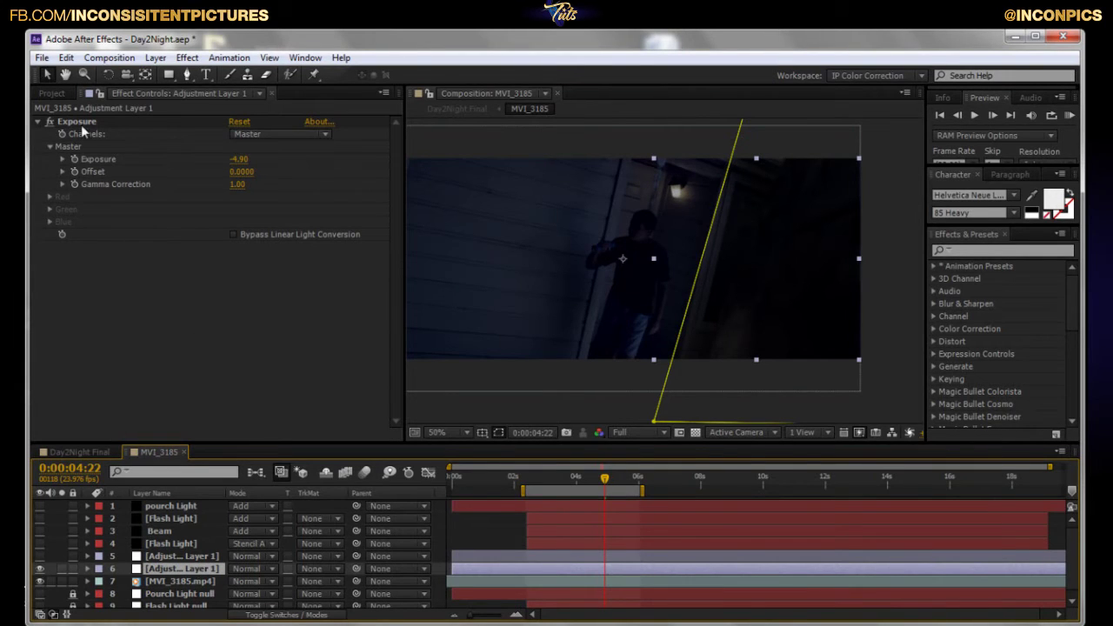
- Look up the Exposure effect among the Color Correction effects for adjustment layer 6 without applying anything
right_click(666, 306)
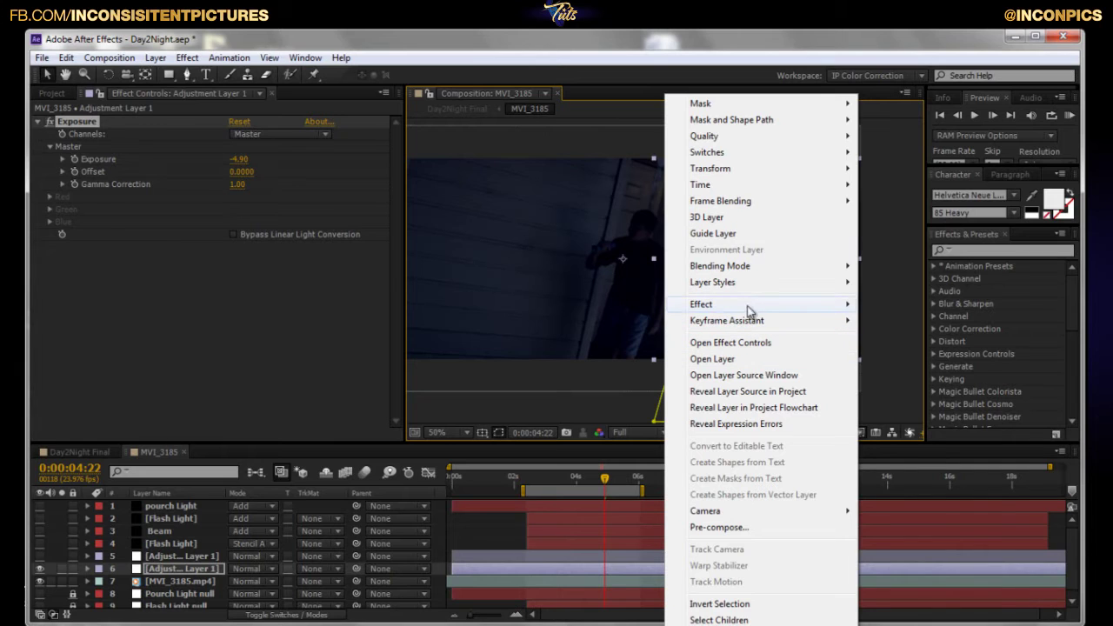
mouse_move(748, 309)
mouse_move(909, 244)
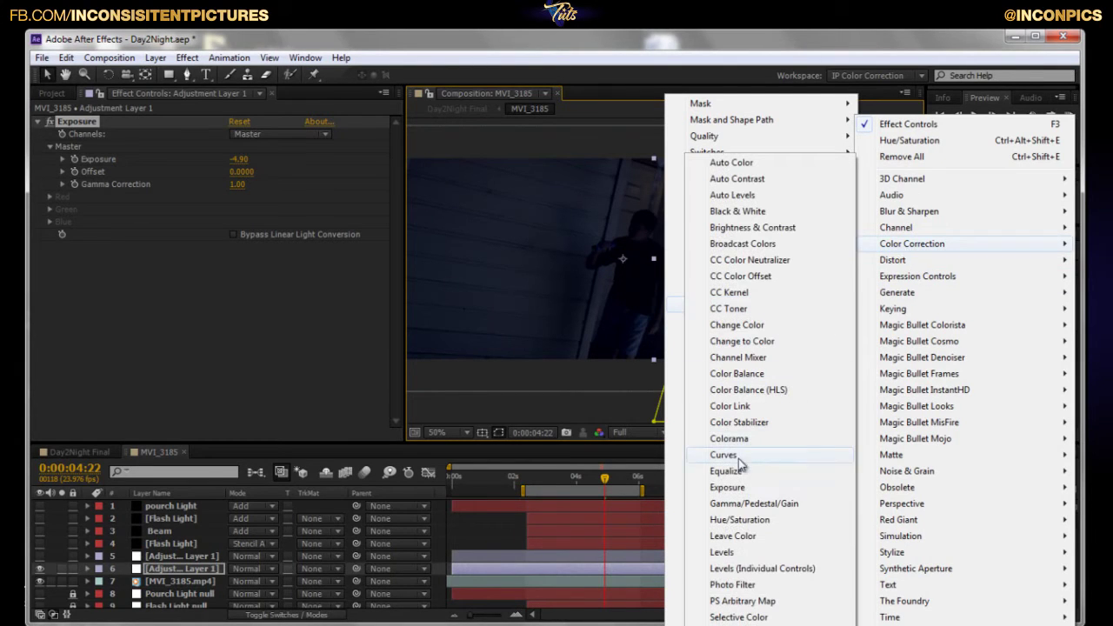
left_click(208, 252)
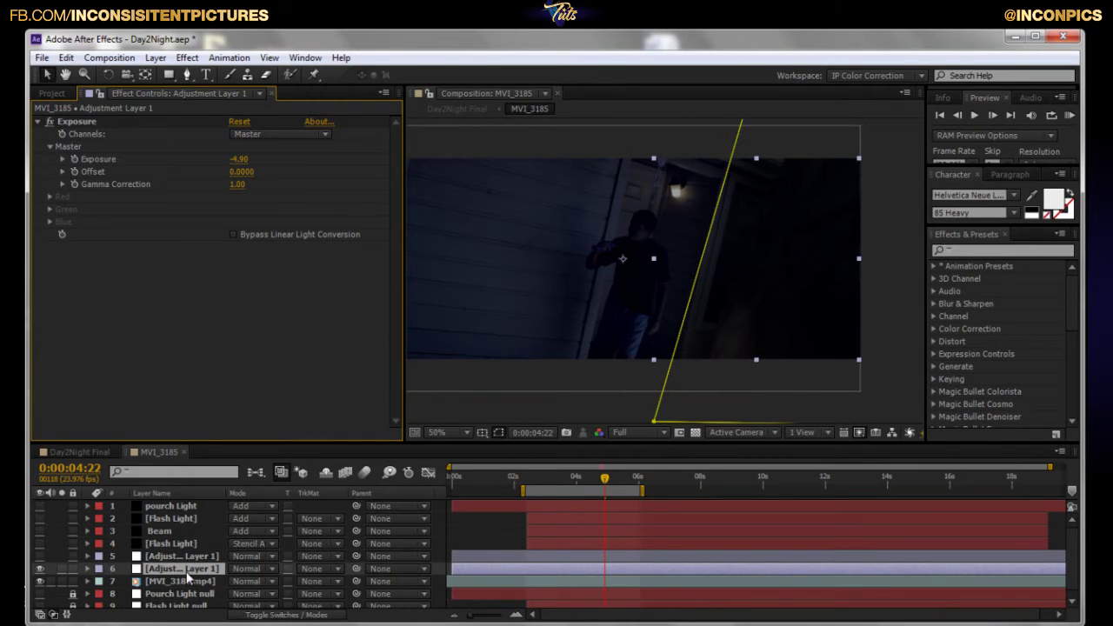
- Reveal all mask properties of adjustment layer 6 and scrub through the shot to check its animated Mask Path
key("m")
key("m")
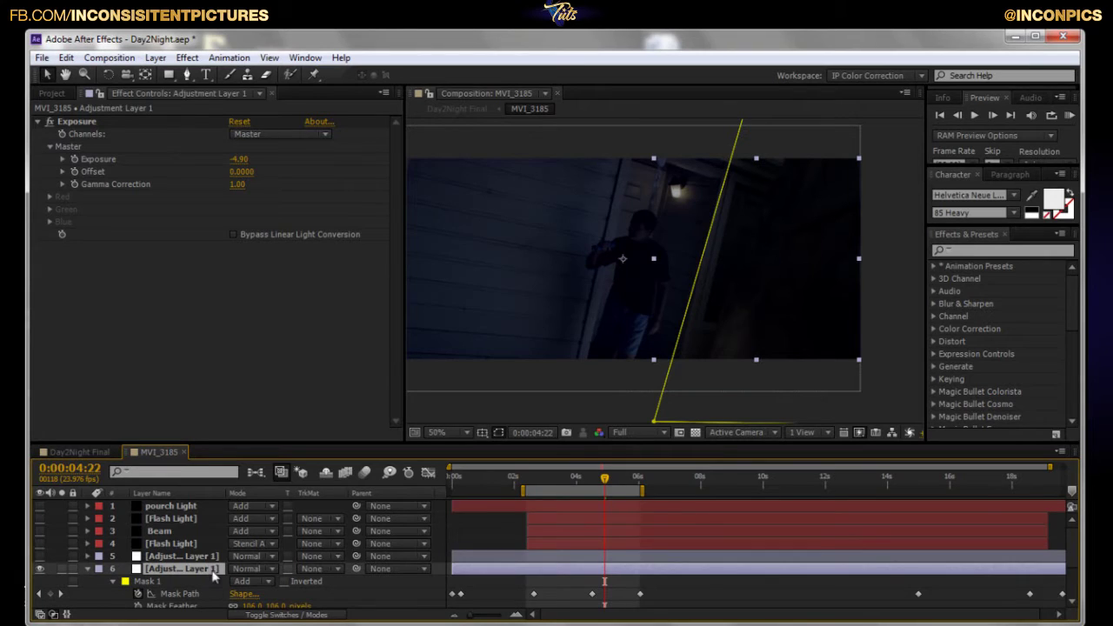
scroll(261, 580, "down", 3)
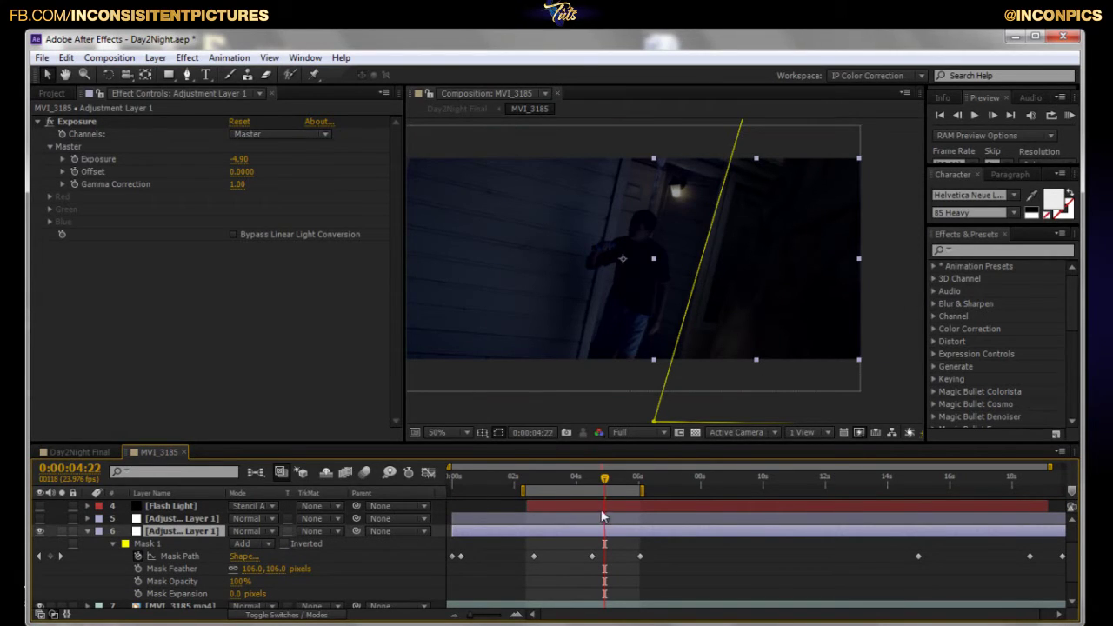
left_click_drag(604, 478, 785, 480)
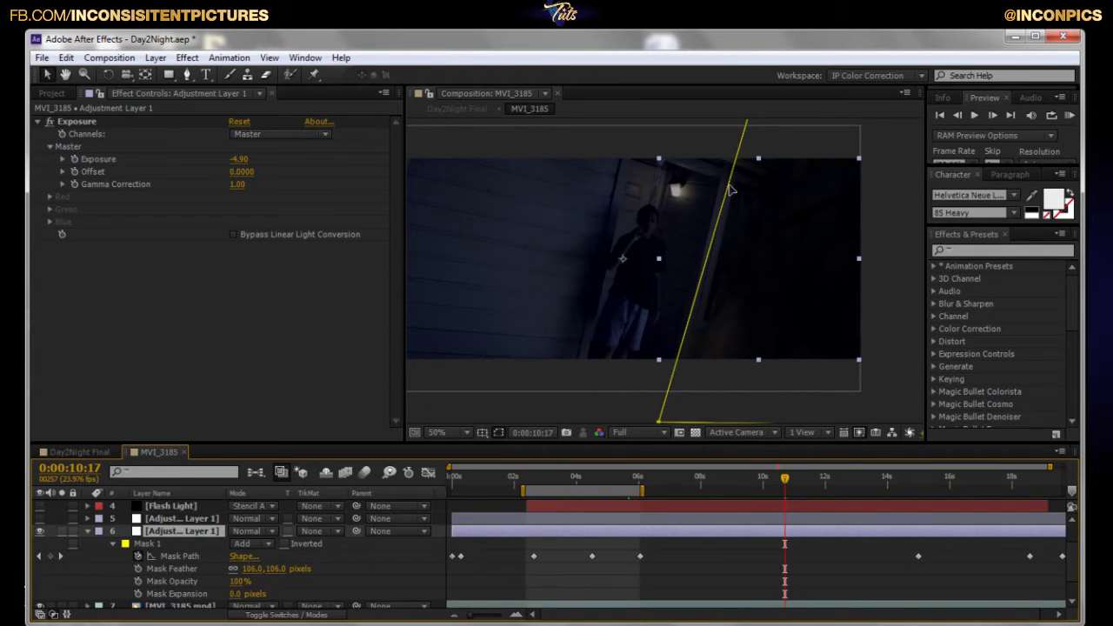
left_click_drag(791, 483, 898, 491)
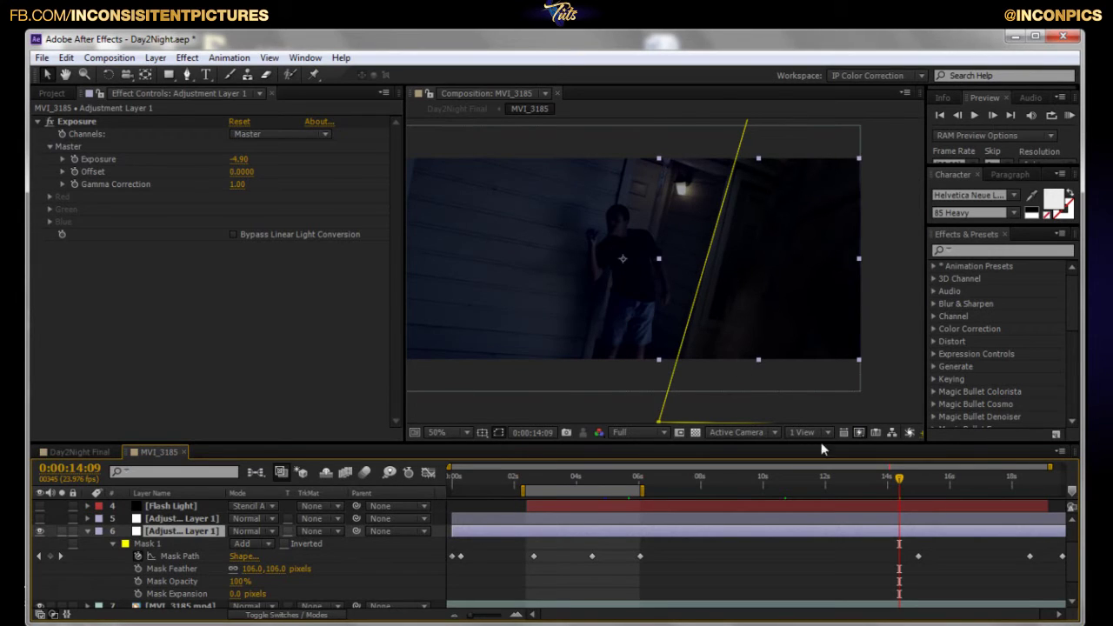
left_click_drag(905, 483, 912, 483)
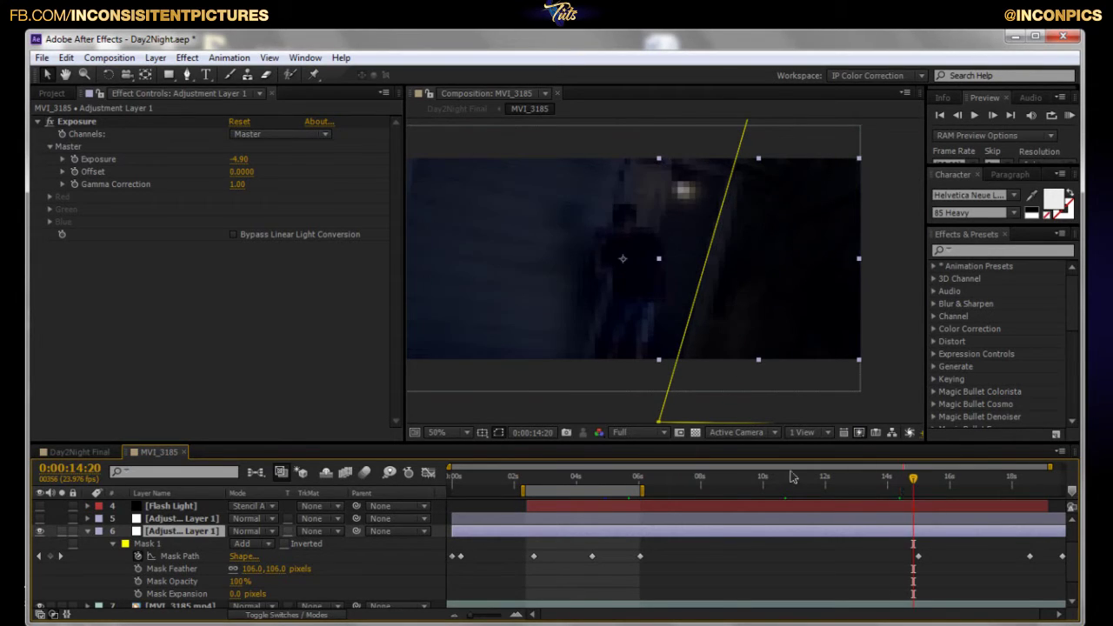
left_click(550, 482)
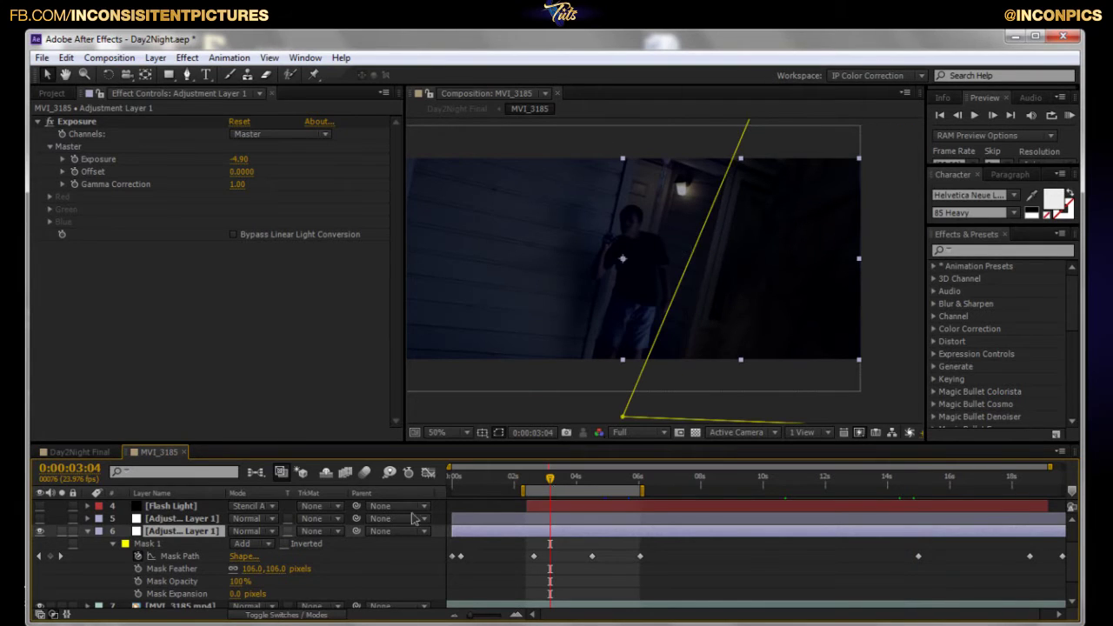
- Turn on the visibility of adjustment layer 5 to darken the house wall, and leave the layer deselected
left_click_drag(485, 284, 560, 284)
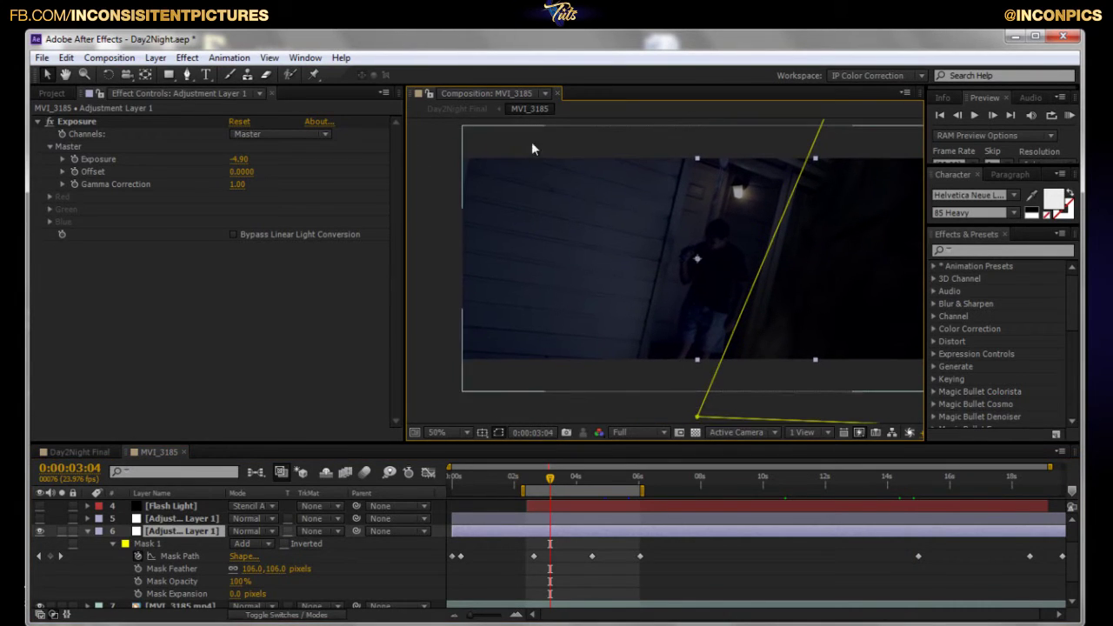
left_click(181, 519)
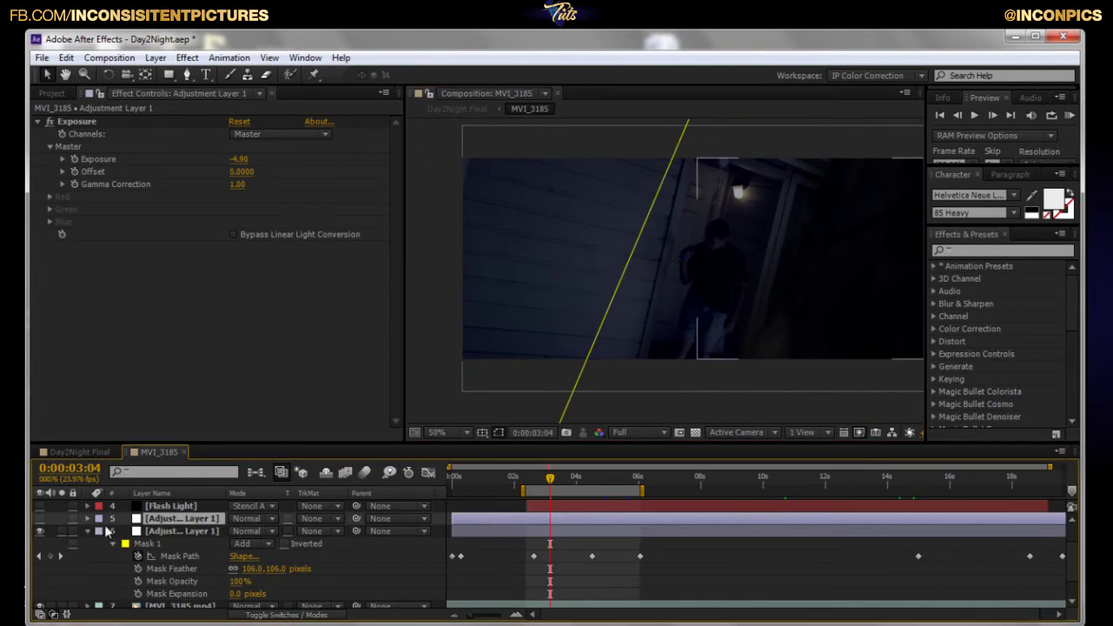
left_click(39, 518)
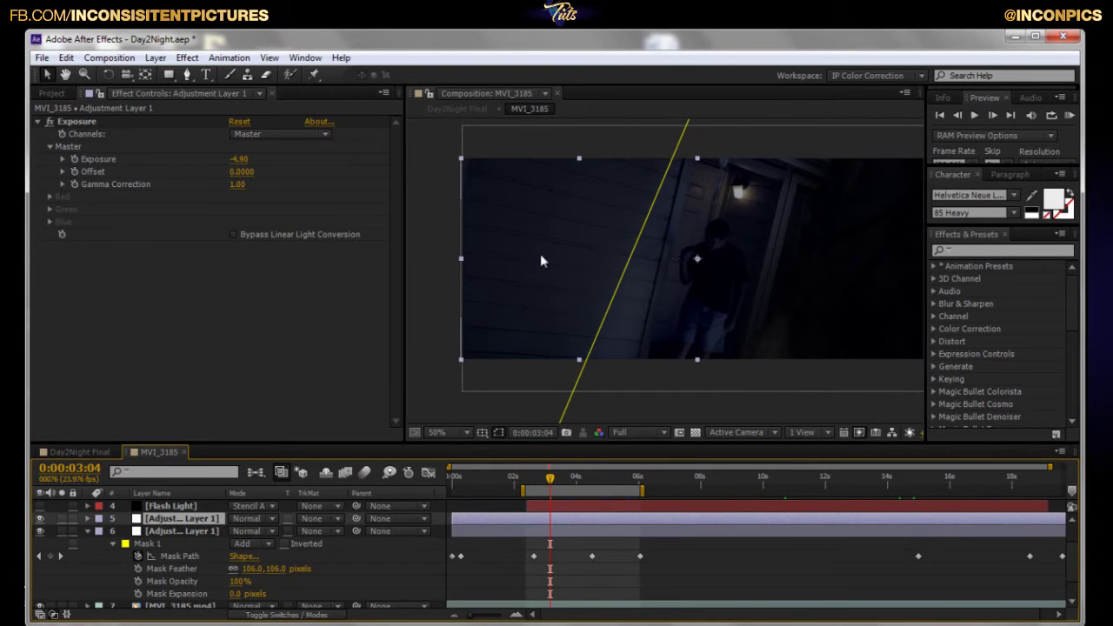
left_click(566, 401)
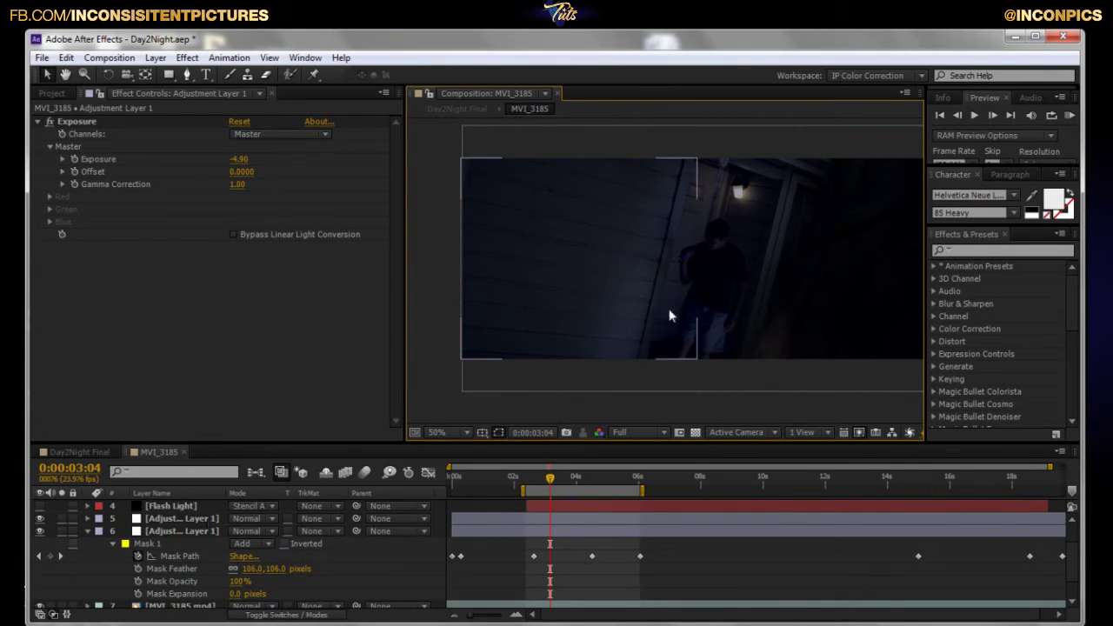
- Inspect the masks of adjustment layers 6 and 5 in turn, over the tree side and the wall side
scroll(669, 316, "right", 3)
scroll(751, 330, "up", 1)
left_click(776, 329)
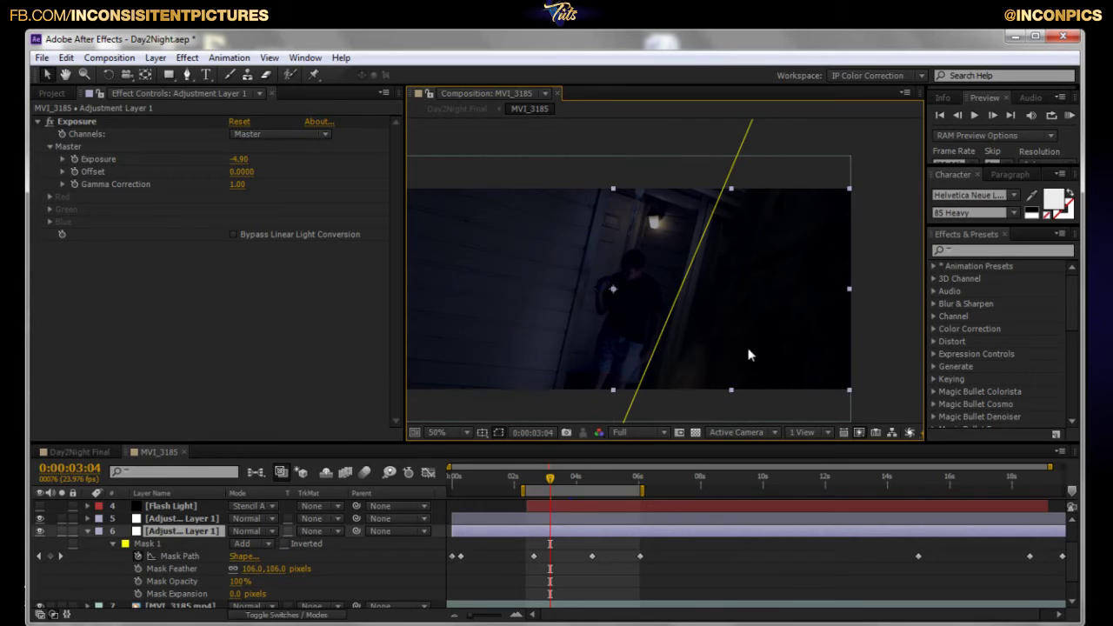
left_click(193, 518)
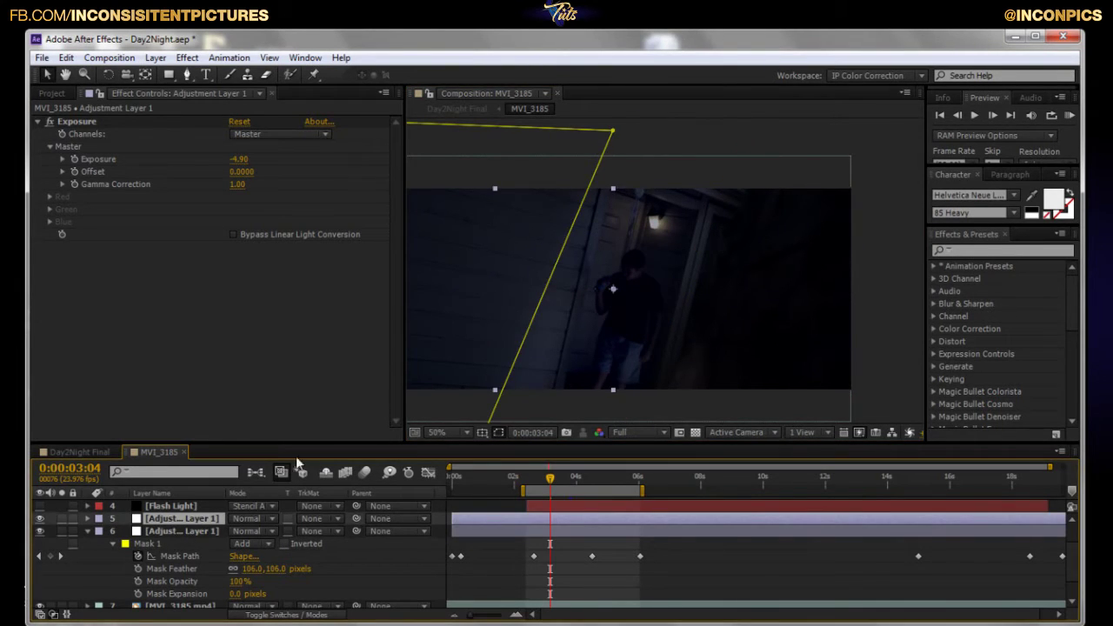
scroll(609, 321, "left", 3)
key("w")
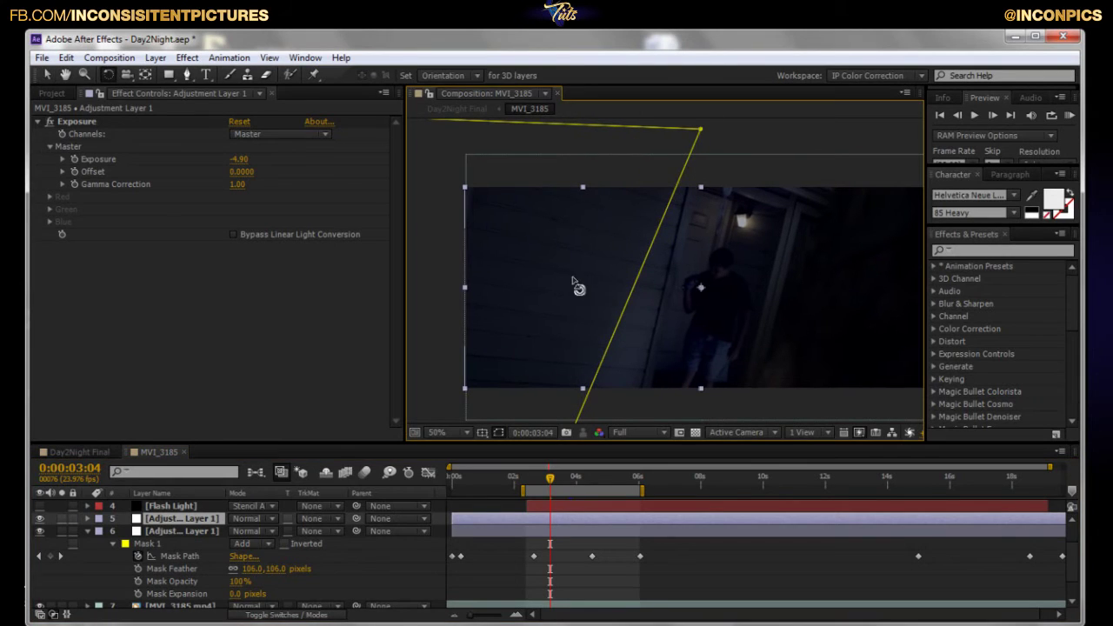
left_click_drag(529, 247, 649, 298)
- Reveal the Mask Path keyframes of adjustment layer 5 and scrub the shot to 0:00:05:10 to check the darkening
left_click_drag(551, 480, 570, 483)
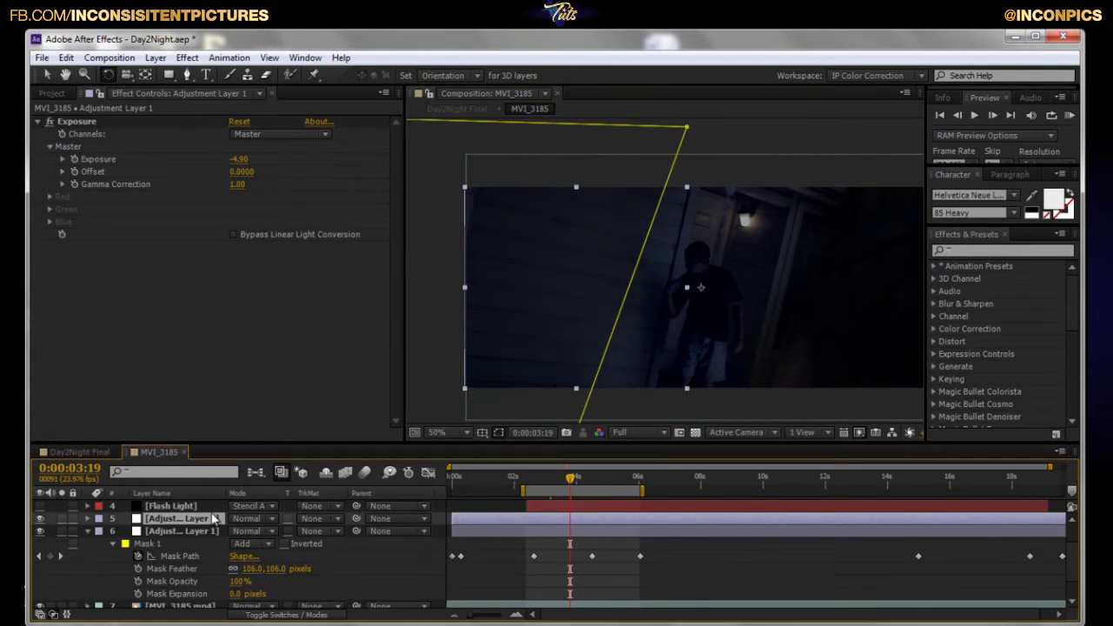
key("m")
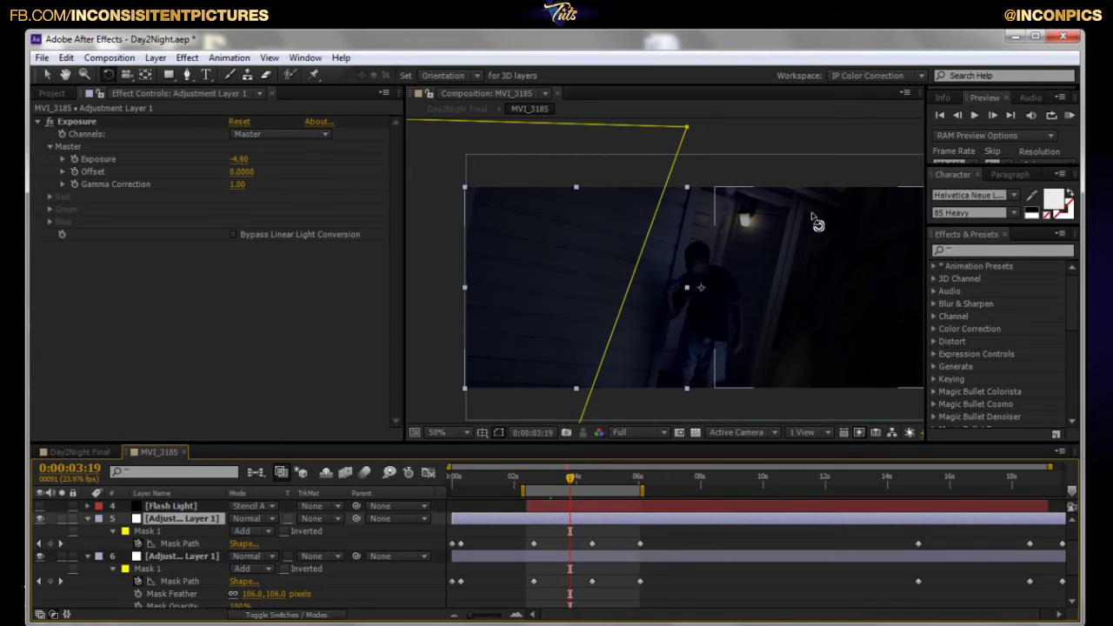
key("v")
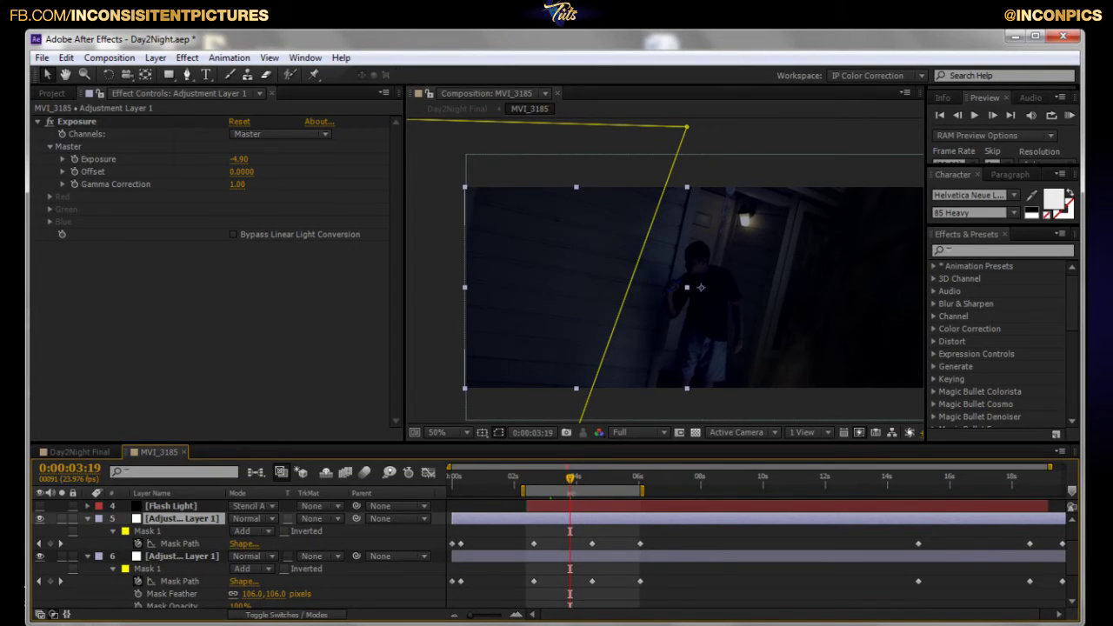
left_click_drag(569, 483, 620, 477)
left_click(454, 394)
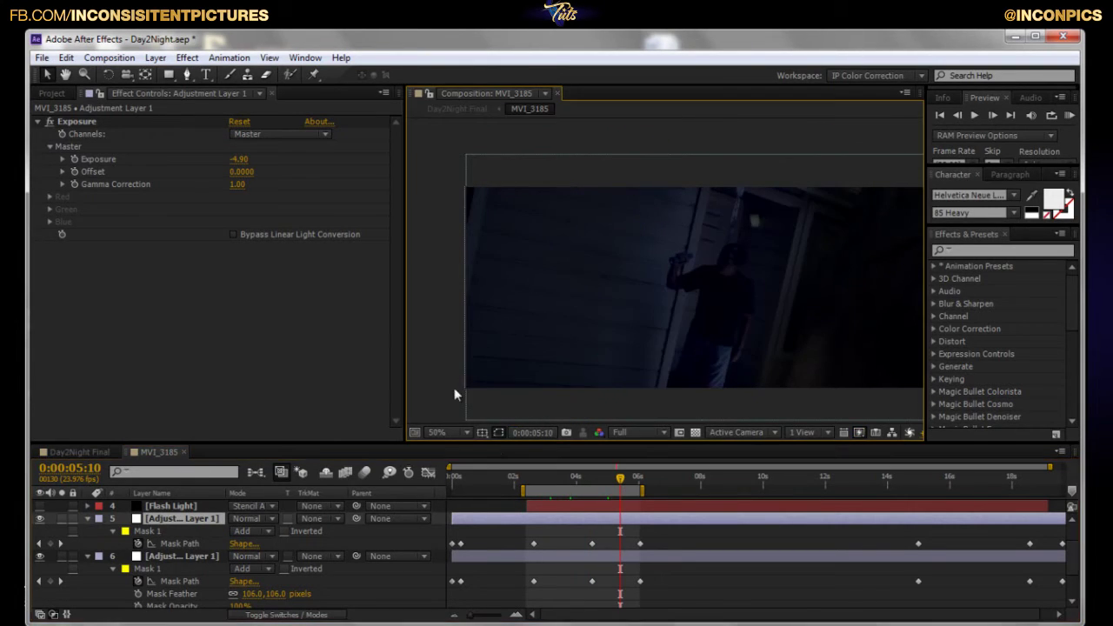
- Collapse the properties of adjustment layers 5 and 6 and center the shot in the composition view
left_click(87, 518)
left_click(87, 531)
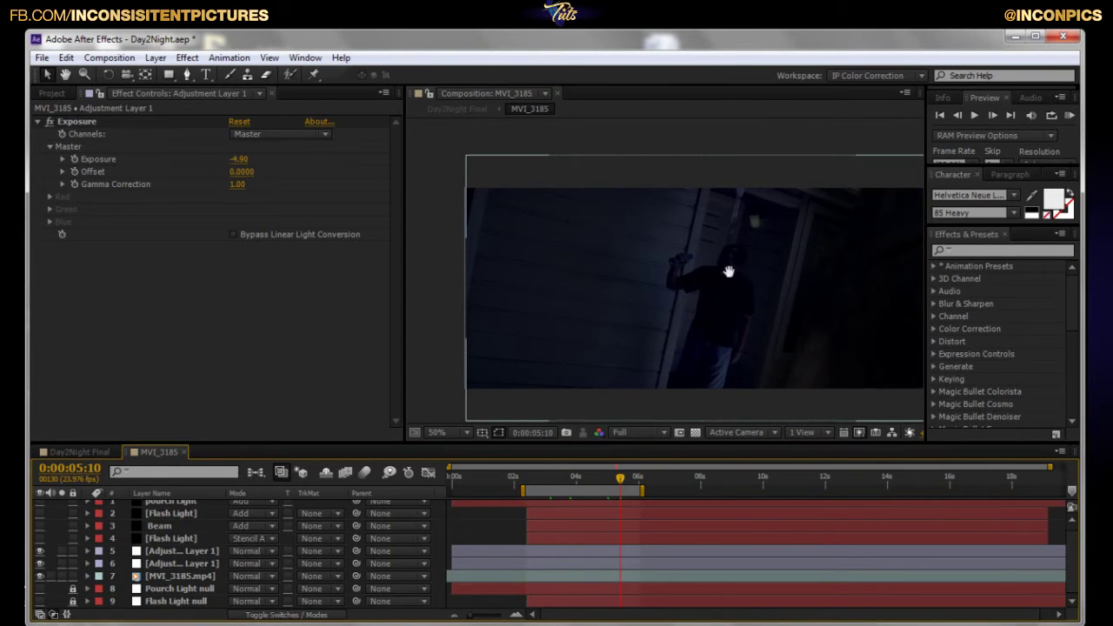
left_click_drag(721, 269, 672, 281)
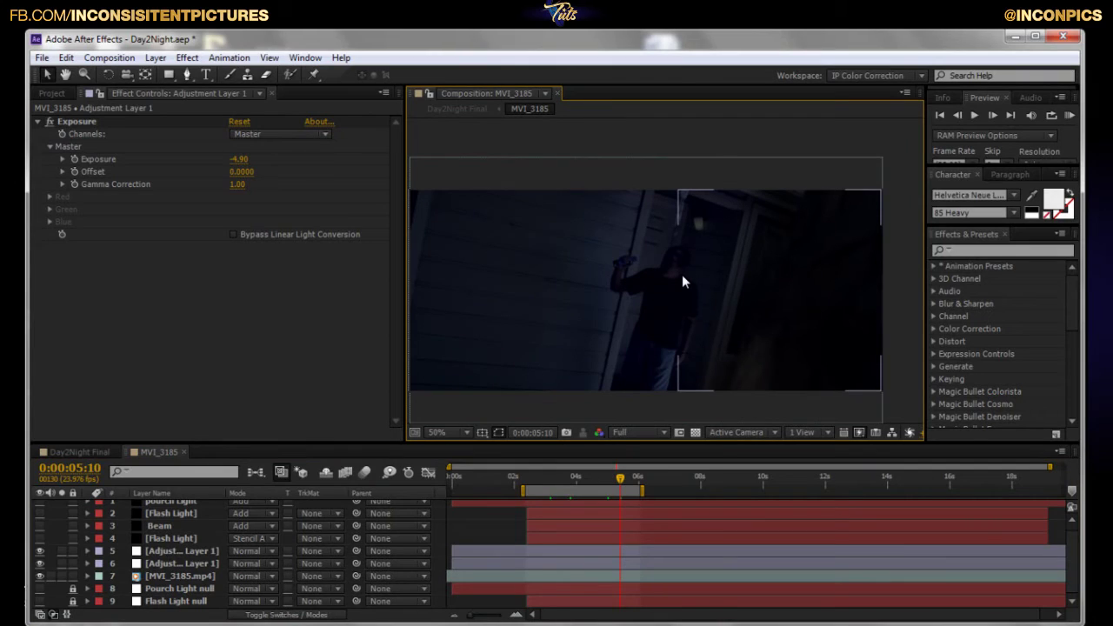
left_click(684, 277)
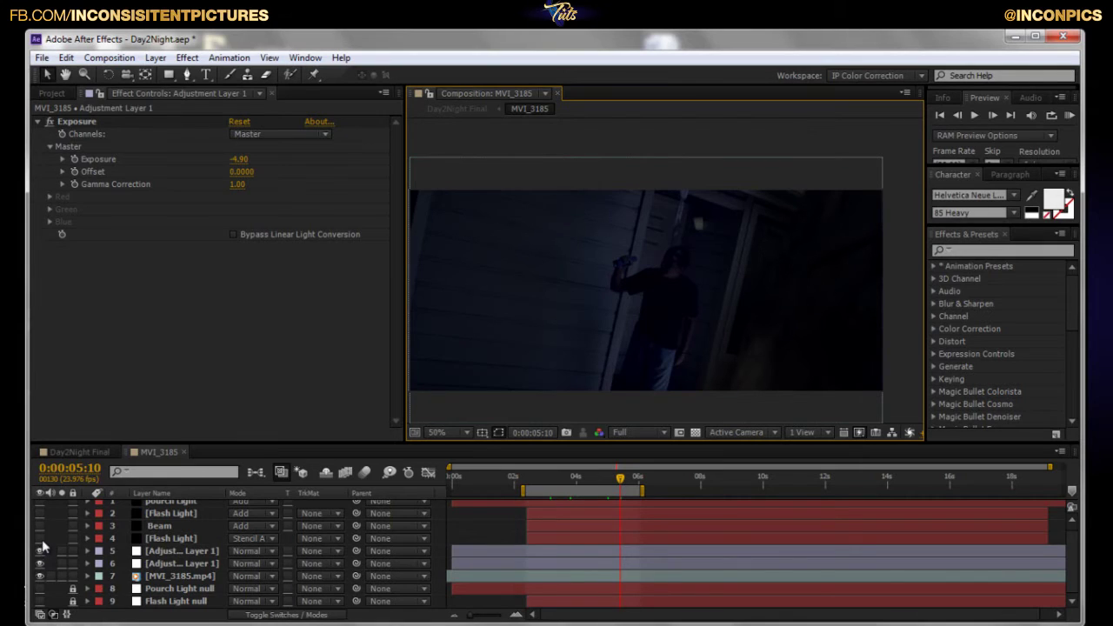
- Examine the flashlight in the actor's hand and the Optical Flares Position XY expression on Flash Light layer 4
left_click(166, 539)
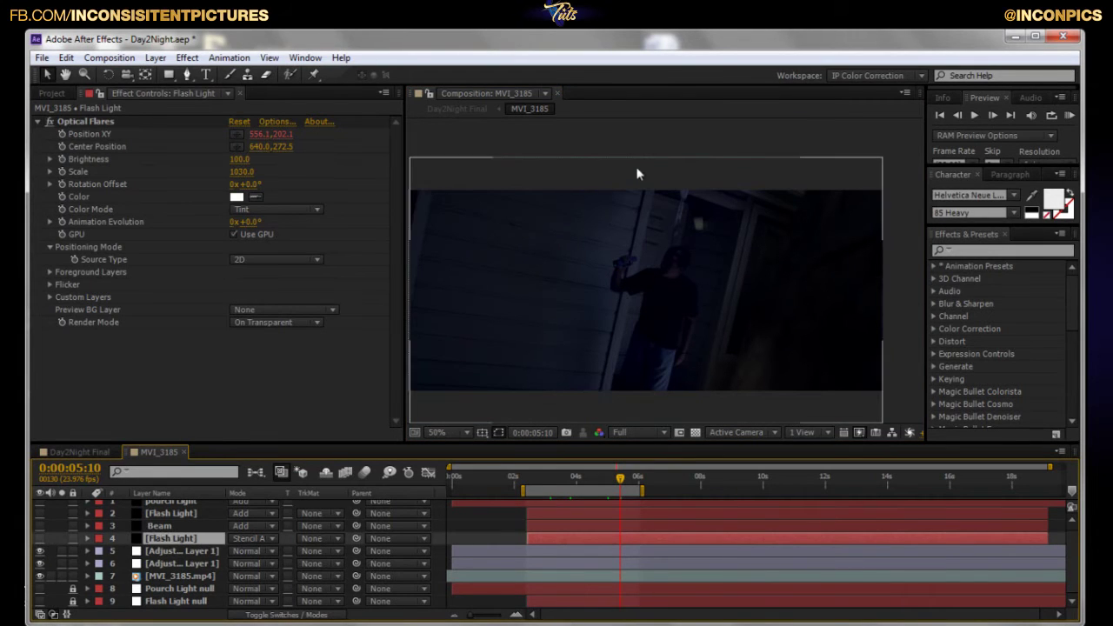
scroll(656, 233, "up", 4)
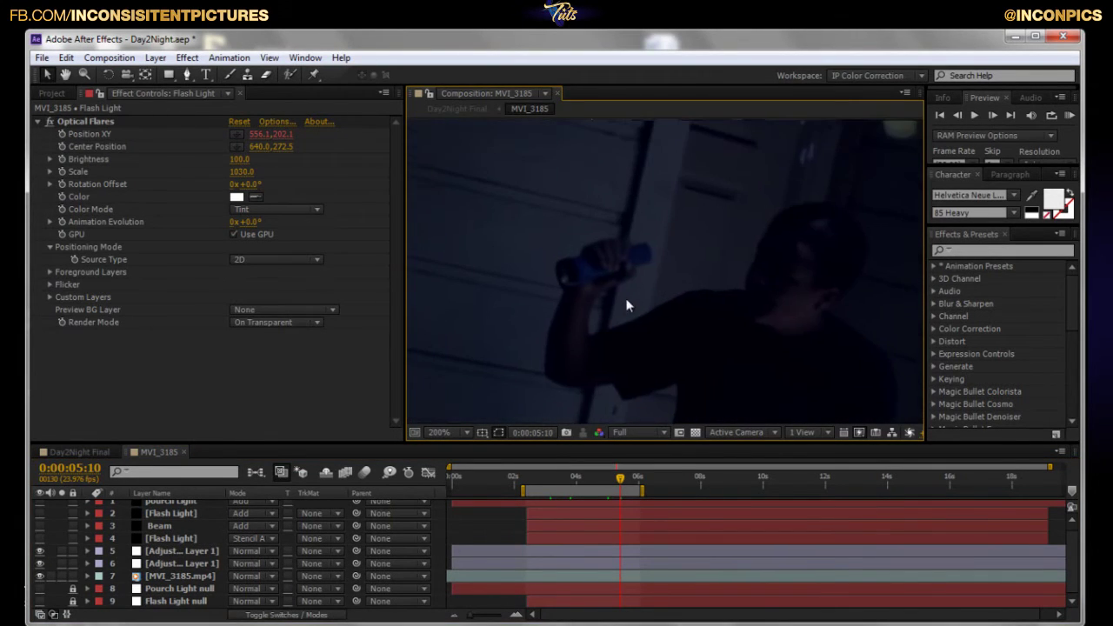
scroll(570, 276, "down", 1)
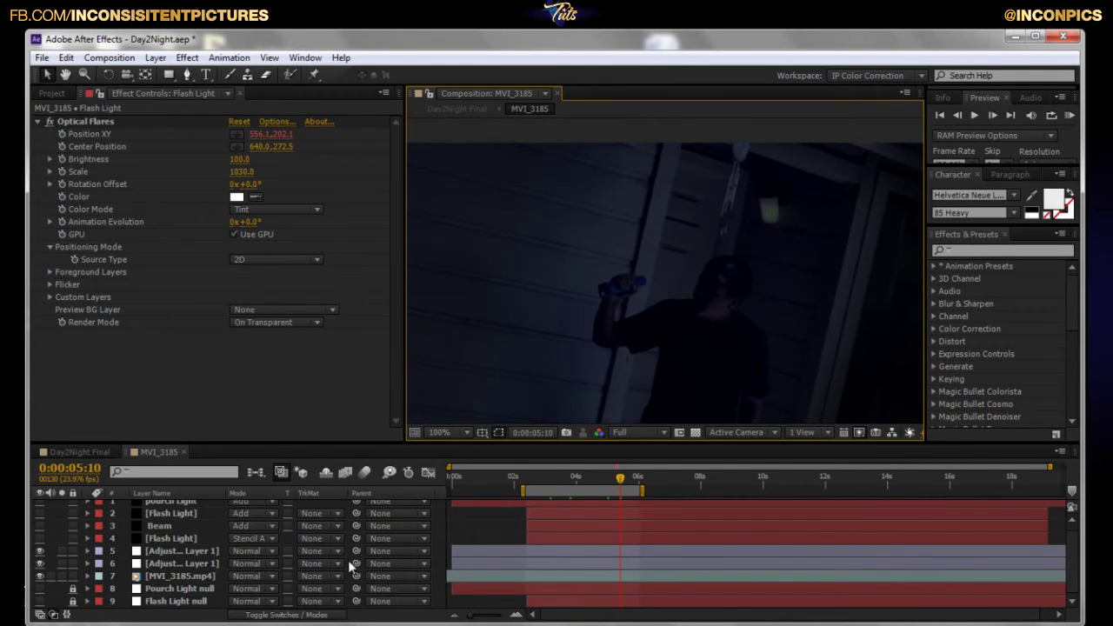
left_click(170, 538)
key("e")
key("e")
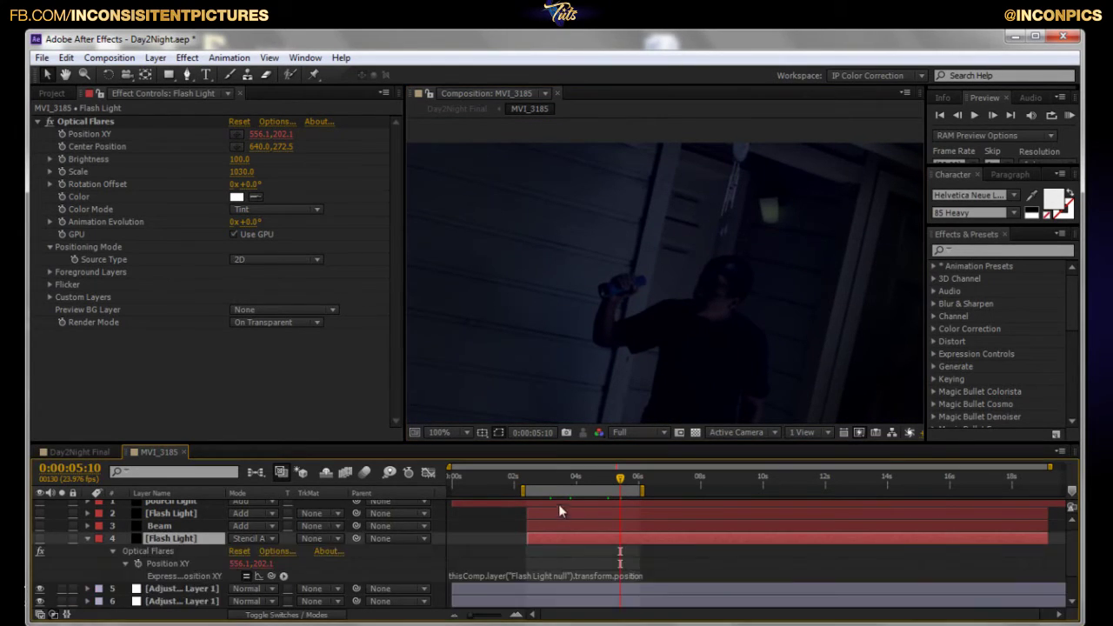
key("e")
key("e")
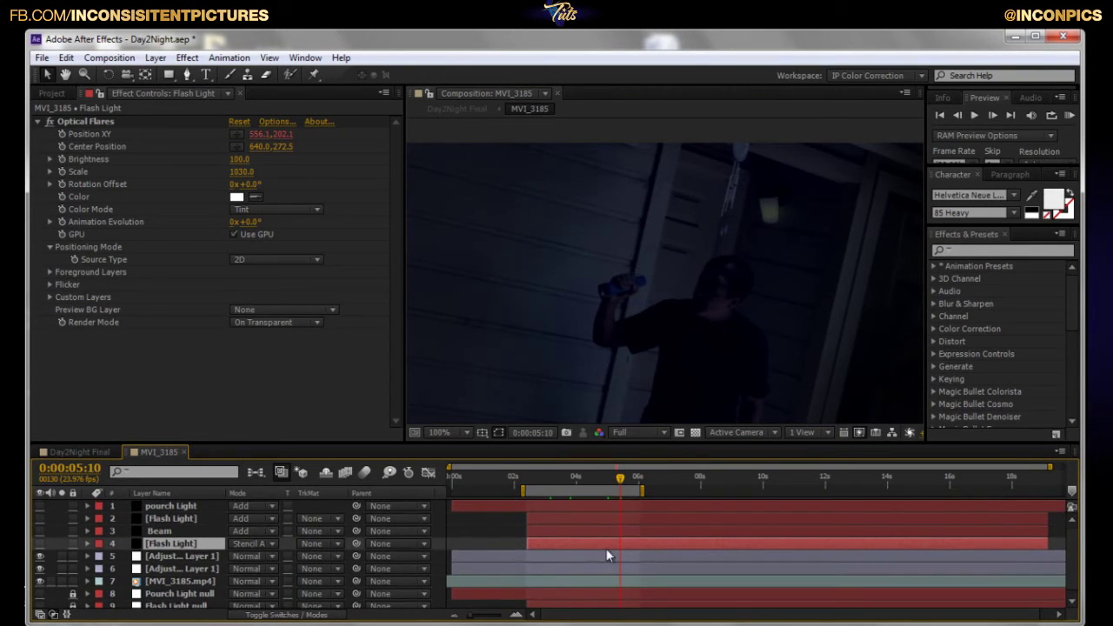
- Preview the flare on the porch lamp by showing the pourch Light layer and hiding it again
left_click_drag(729, 141, 772, 216)
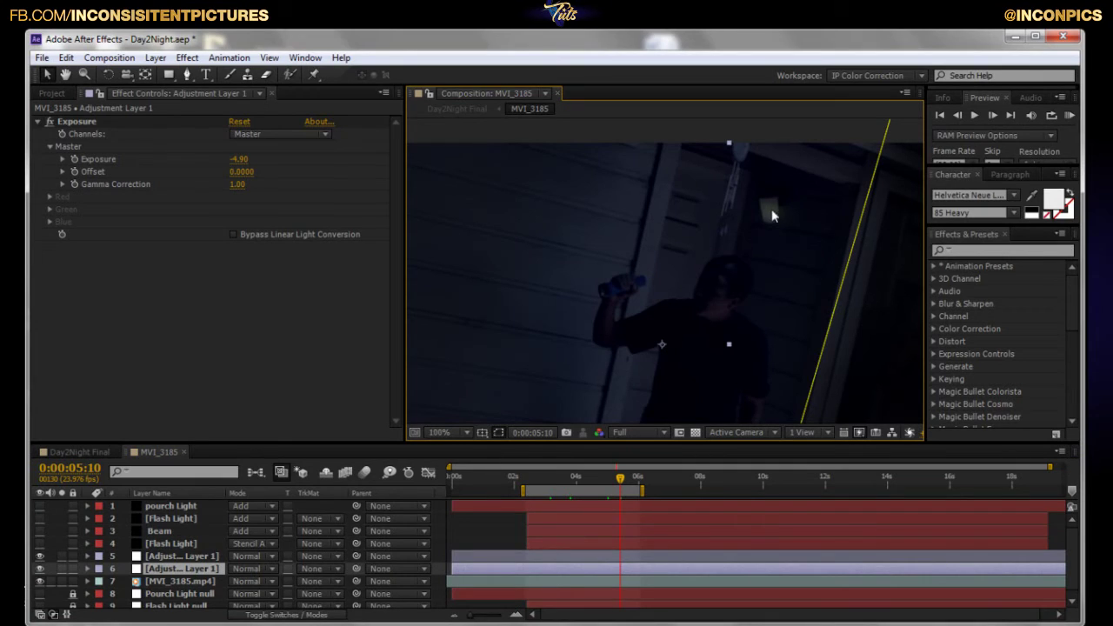
left_click(166, 505)
left_click(40, 505)
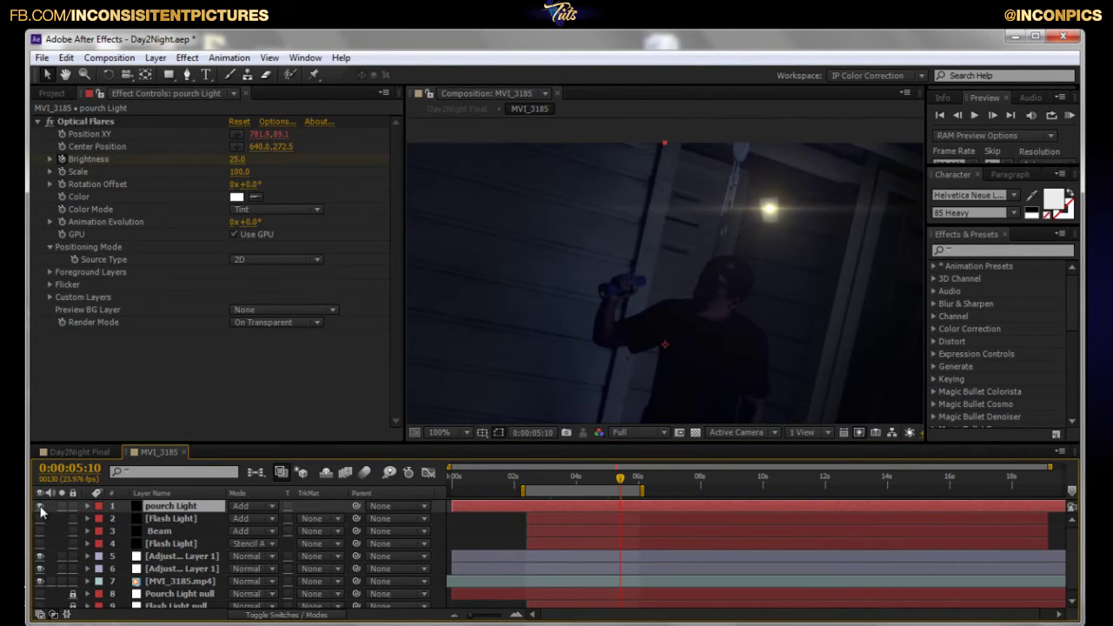
left_click(40, 506)
- Inspect Flash Light layer 4, the locked Pourch Light null and Flash Light null layers, and the flashlight in the shot
left_click(168, 543)
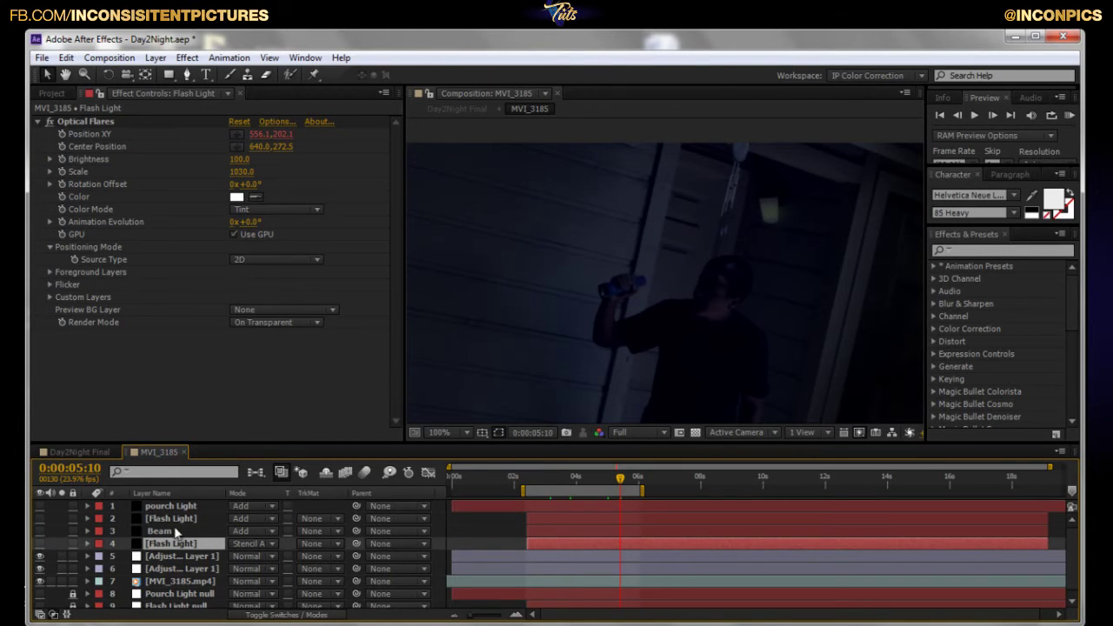
scroll(209, 556, "down", 1)
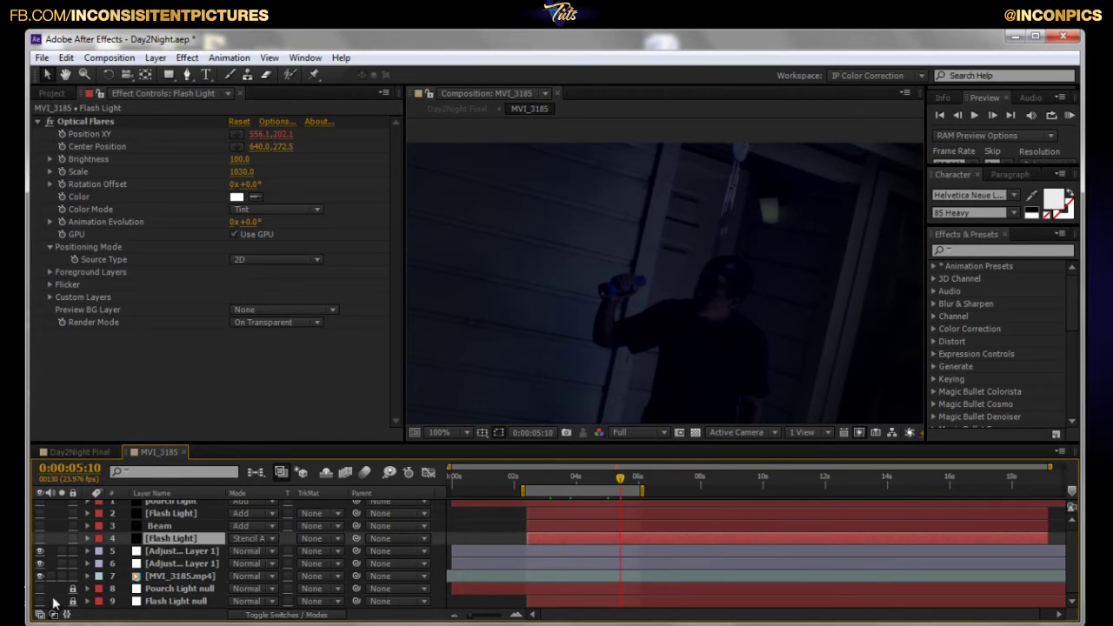
left_click(172, 596)
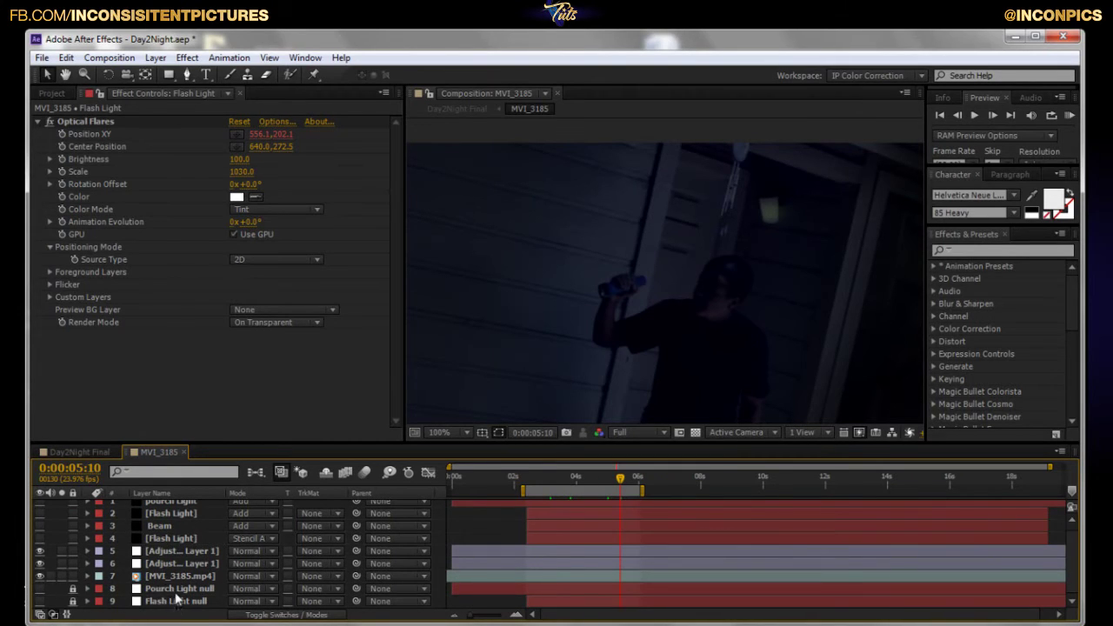
left_click(174, 601)
scroll(773, 257, "down", 2)
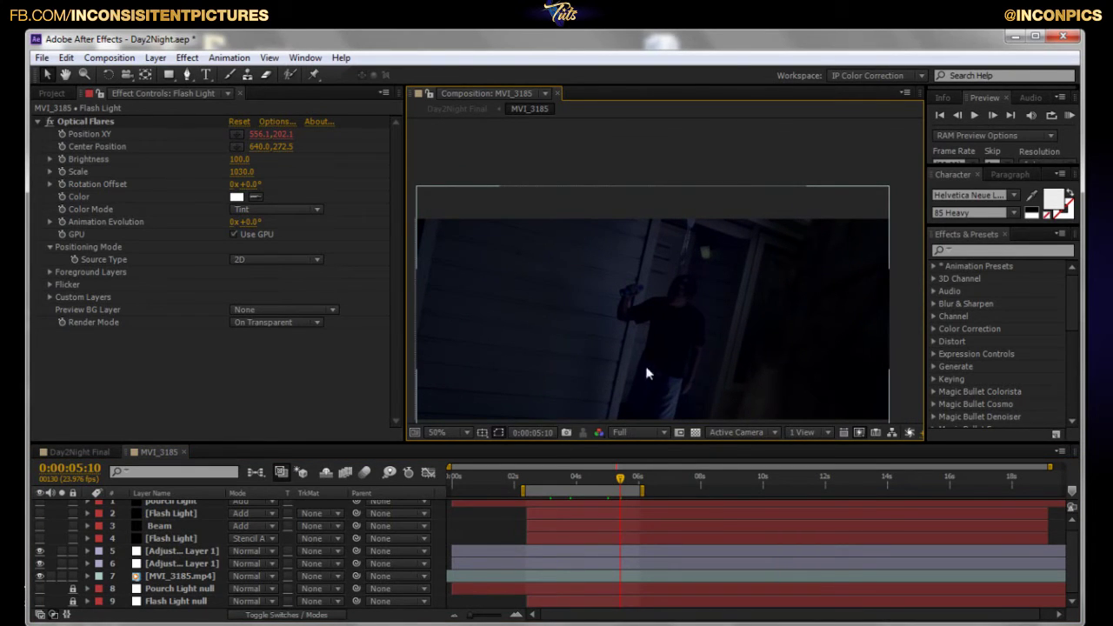
scroll(639, 348, "up", 2)
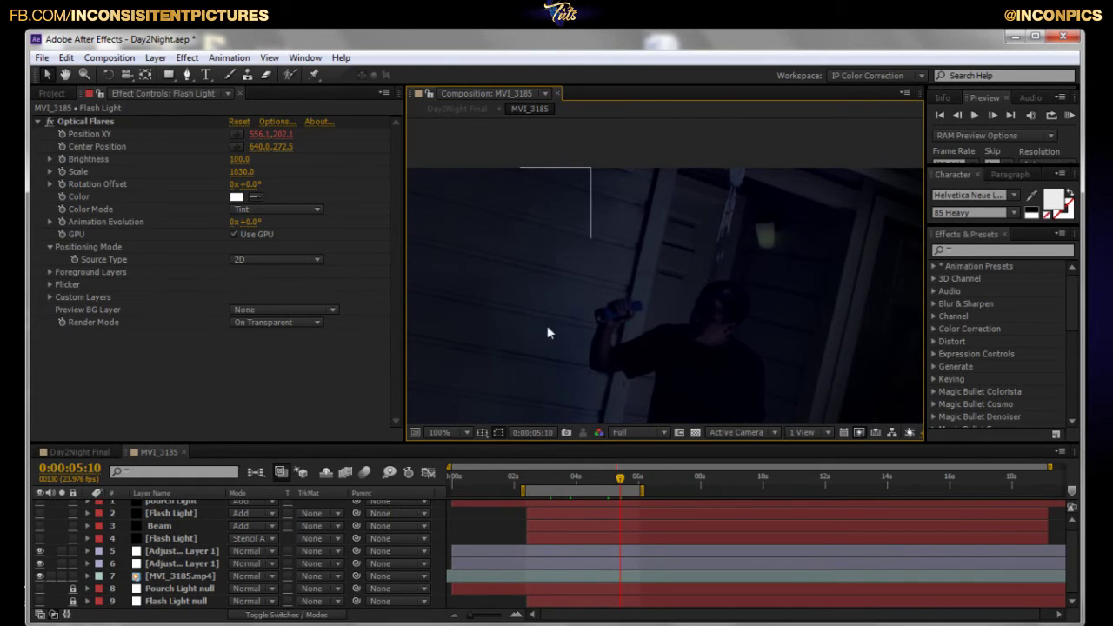
- Show the flare on Flash Light layer 2 and examine it at the flashlight, up close and in the full frame
scroll(565, 310, "down", 1)
scroll(198, 539, "up", 1)
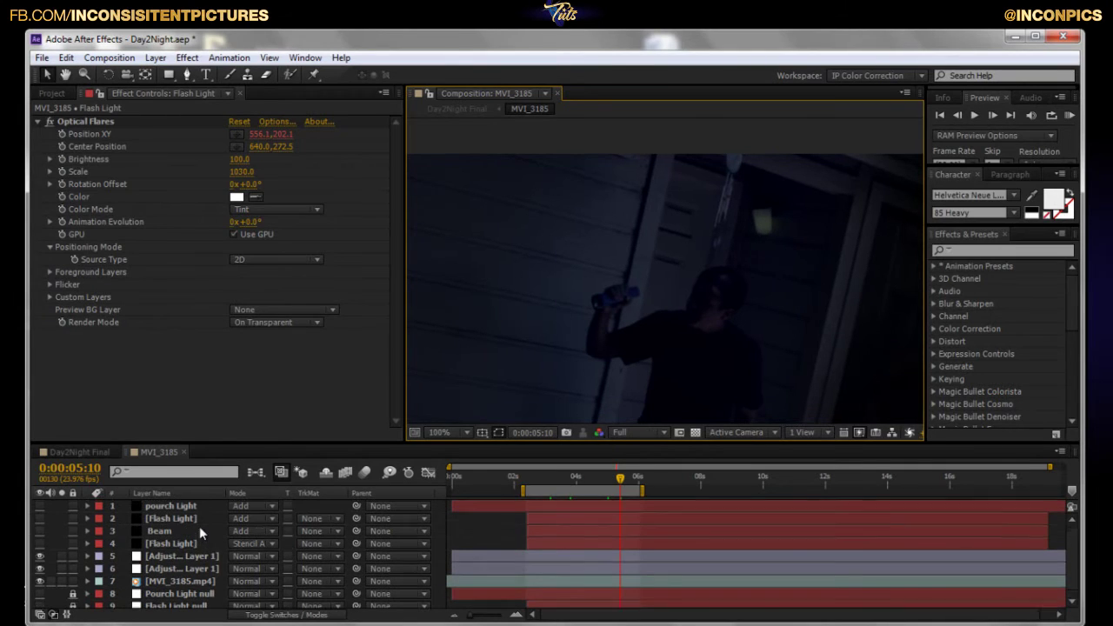
left_click(156, 544)
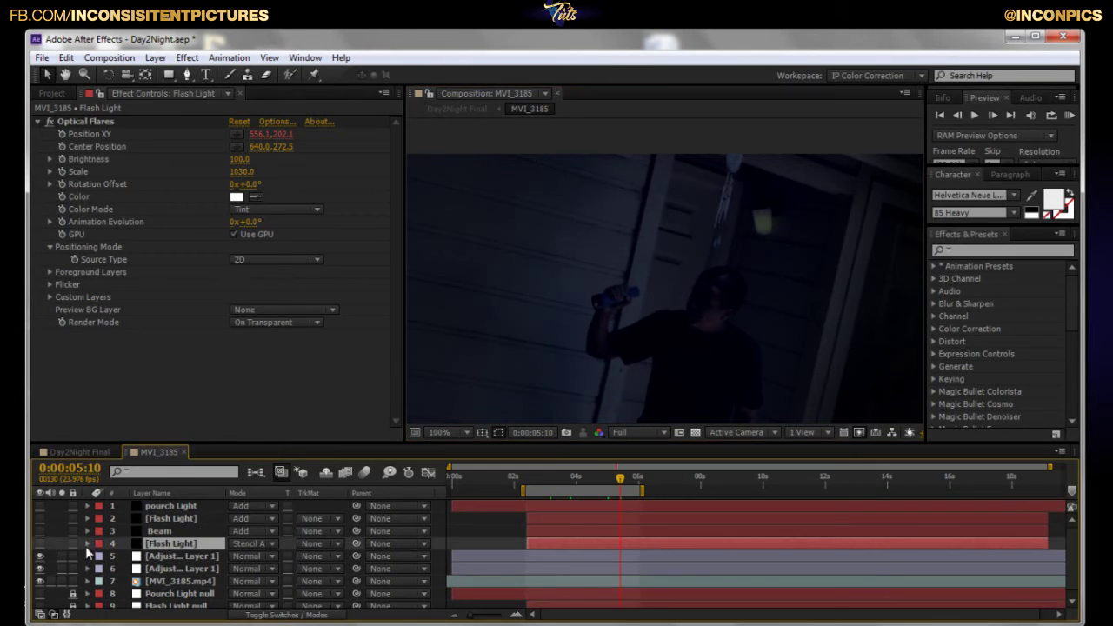
left_click(39, 544)
left_click(39, 518)
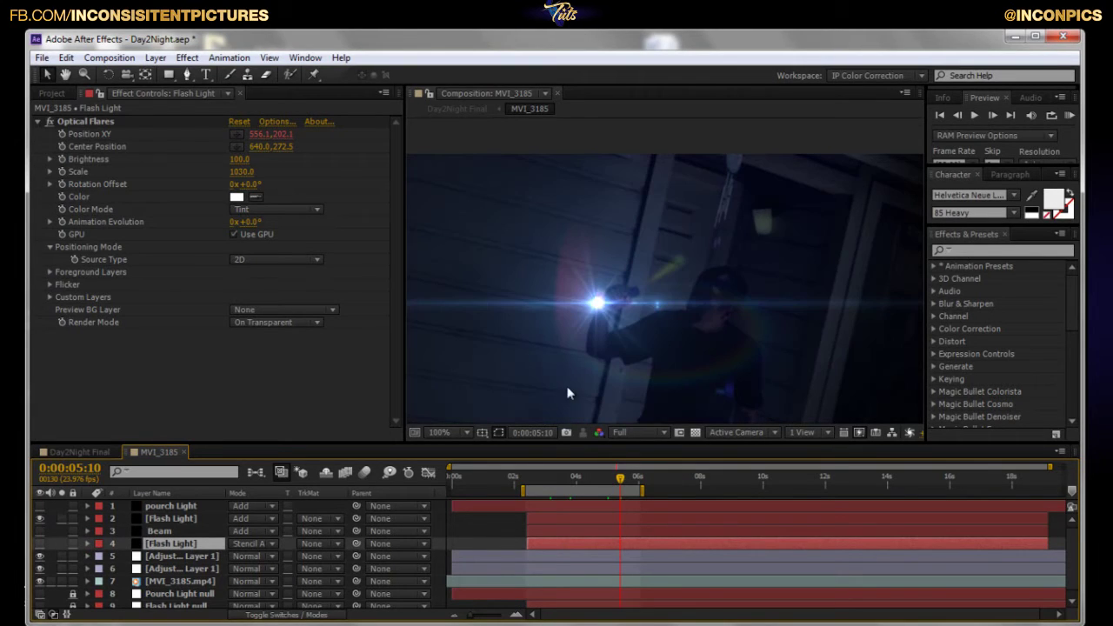
left_click_drag(609, 304, 621, 309)
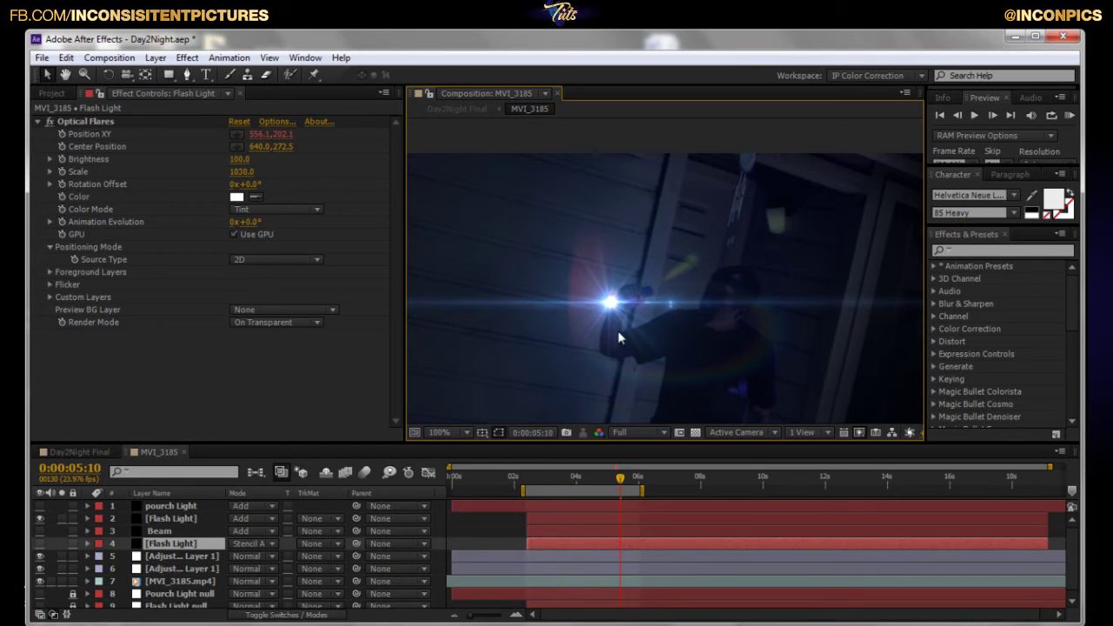
left_click_drag(617, 330, 612, 311)
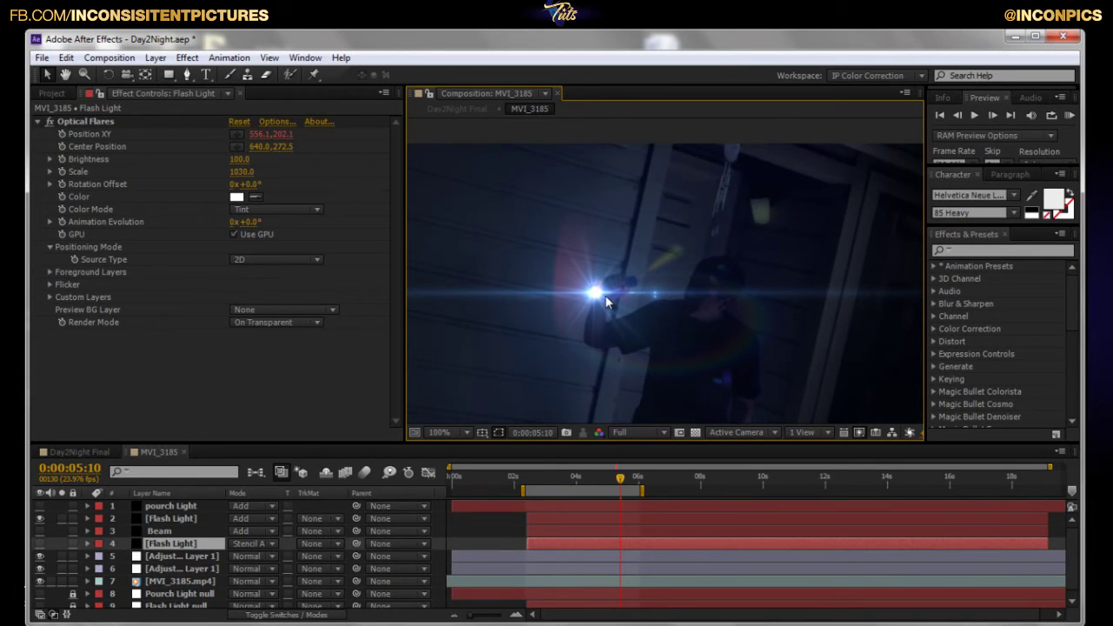
key("comma")
key("comma")
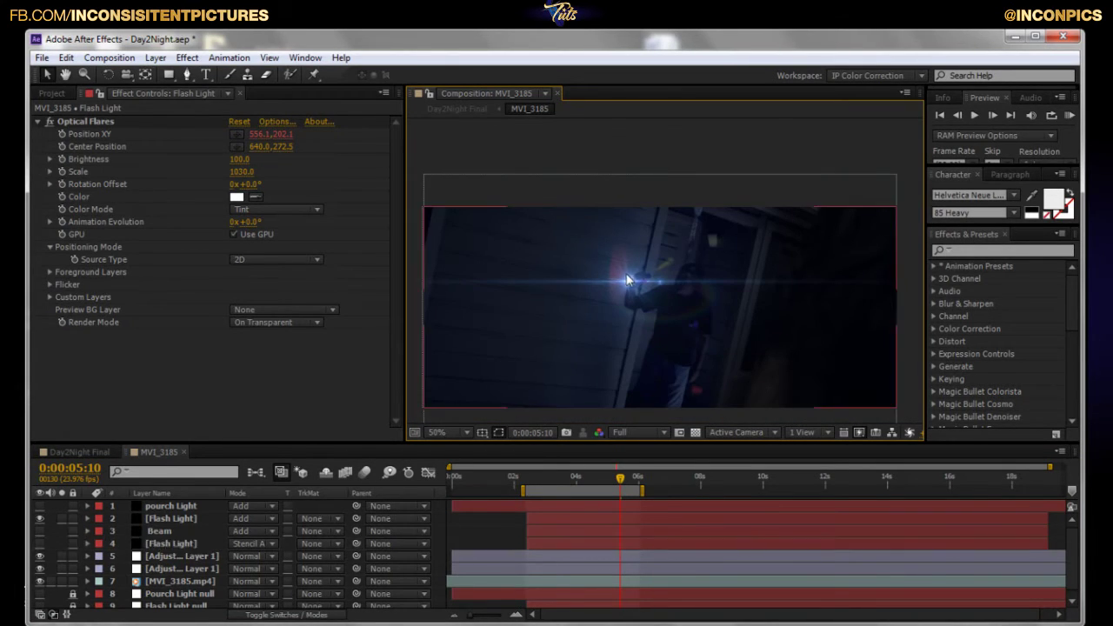
key("period")
key("period")
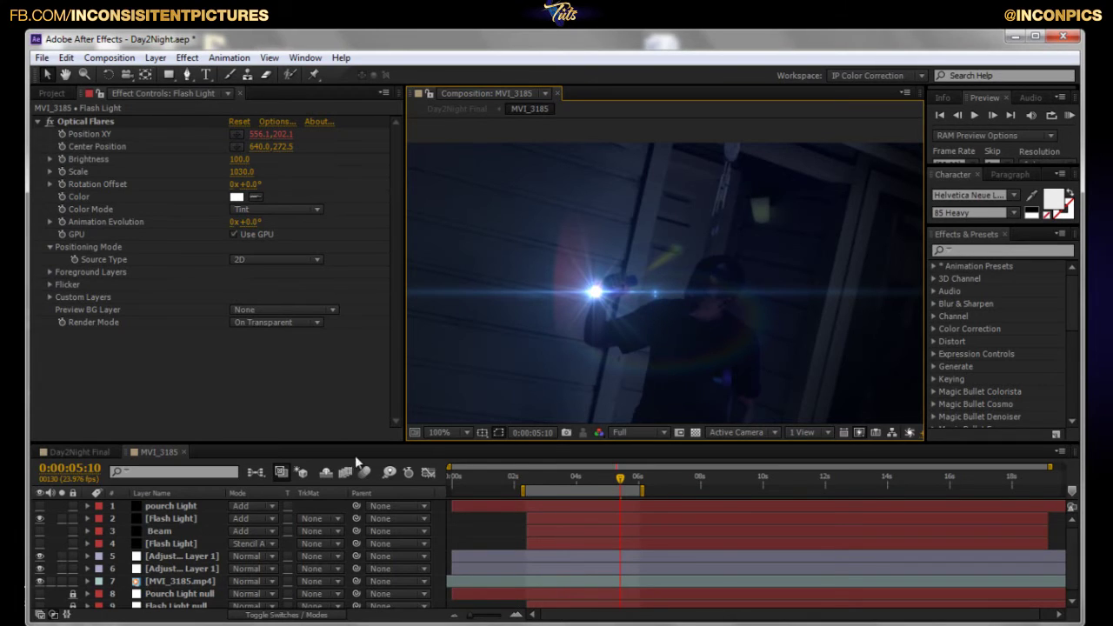
- Open the Optical Flares options of Flash Light layer 2 and browse the Motion Graphics presets and custom lens objects
left_click(184, 518)
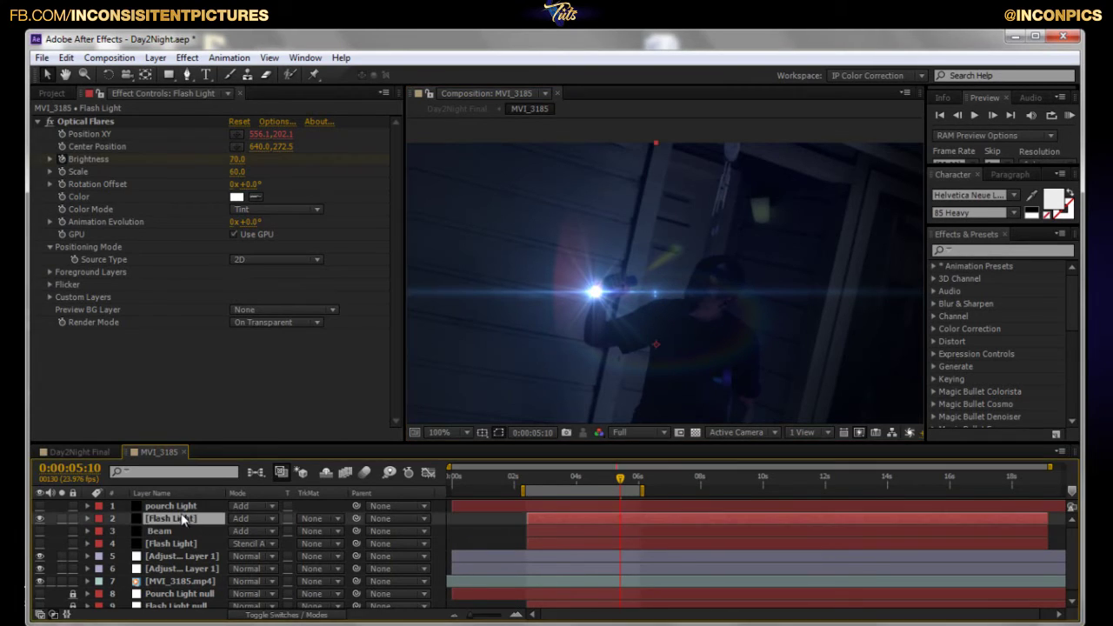
left_click(276, 121)
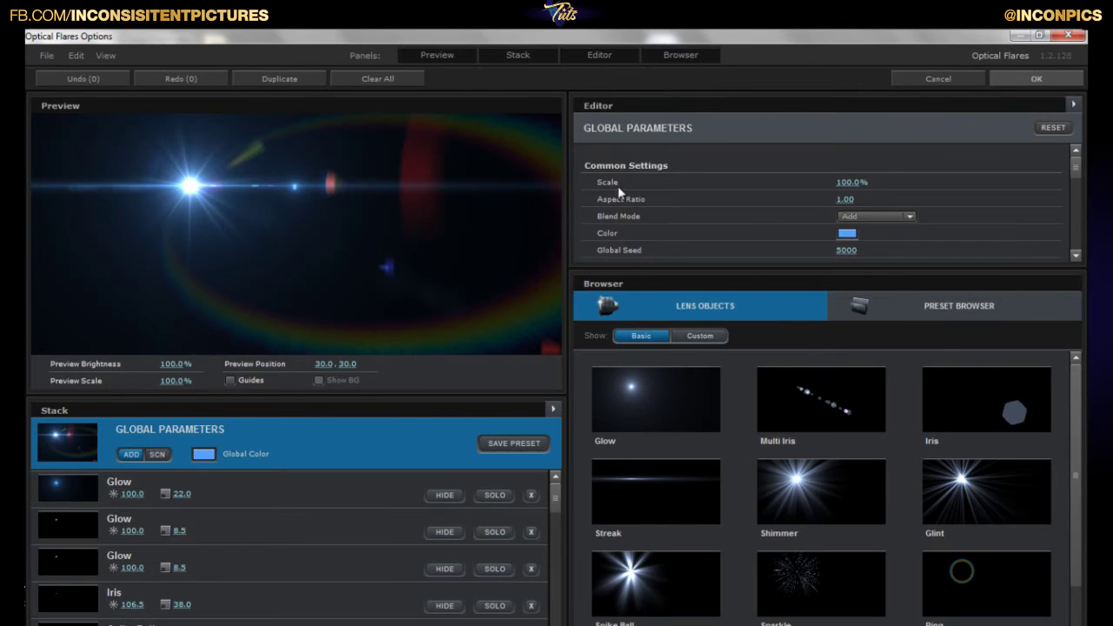
left_click(956, 308)
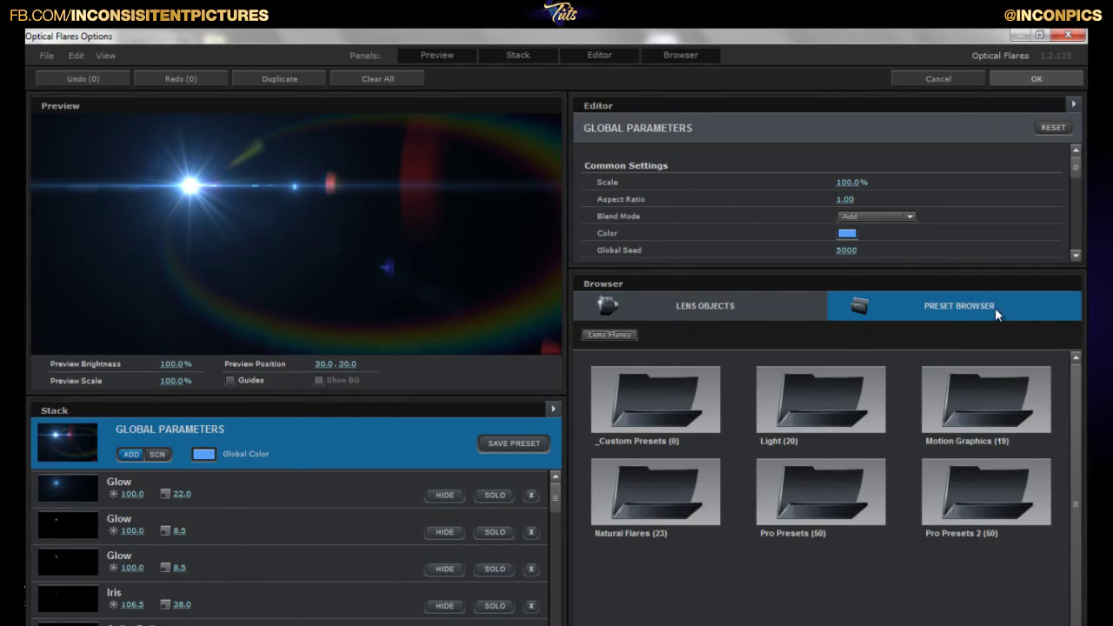
double_click(966, 414)
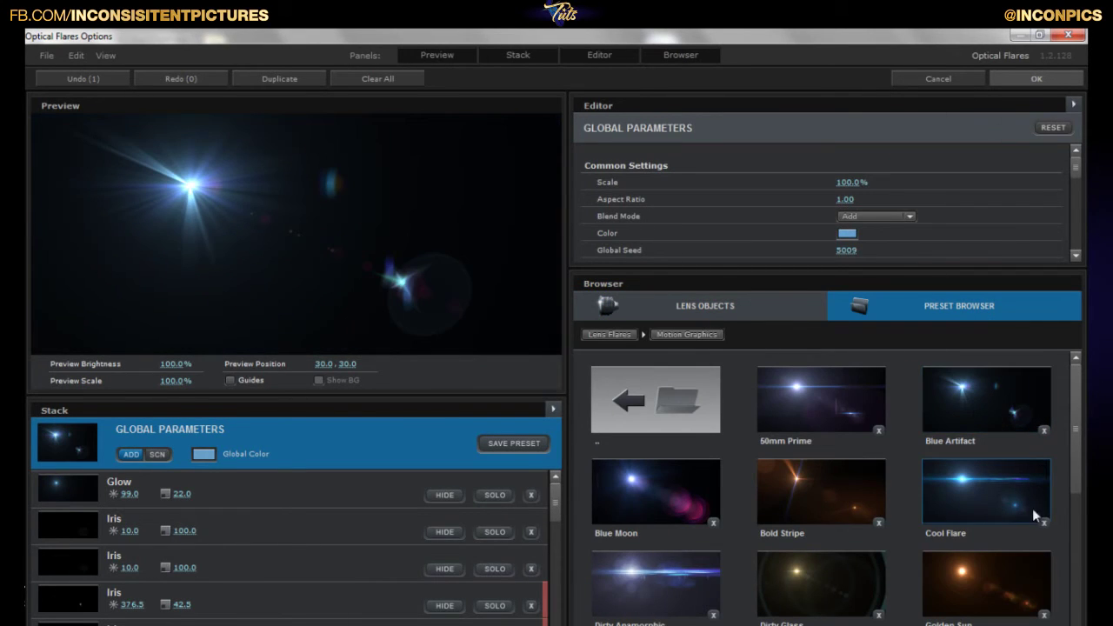
left_click(797, 317)
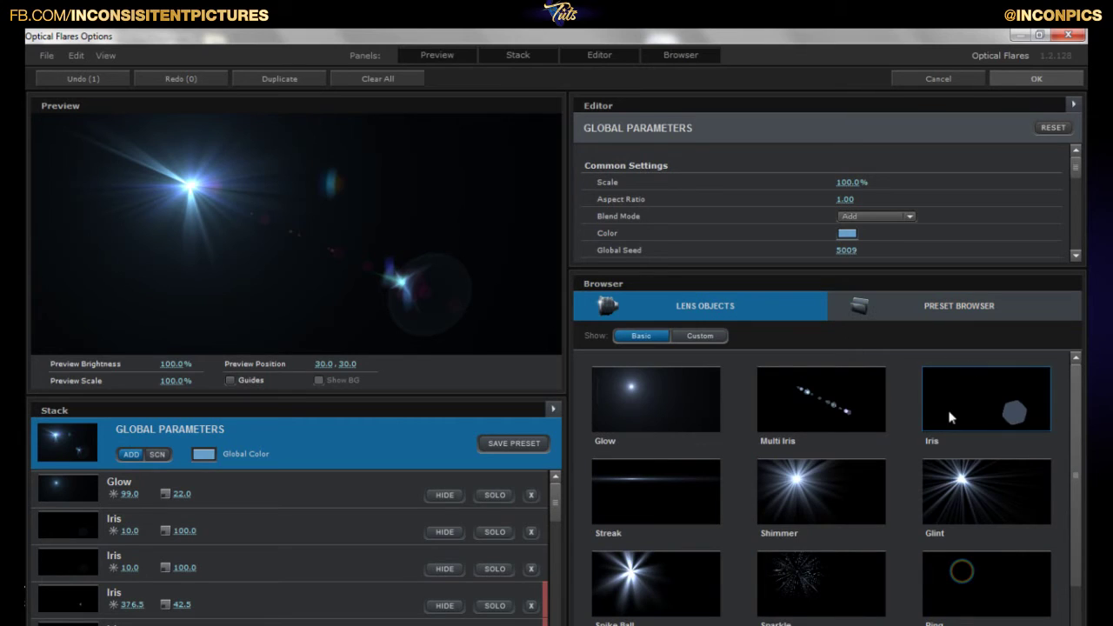
left_click(717, 338)
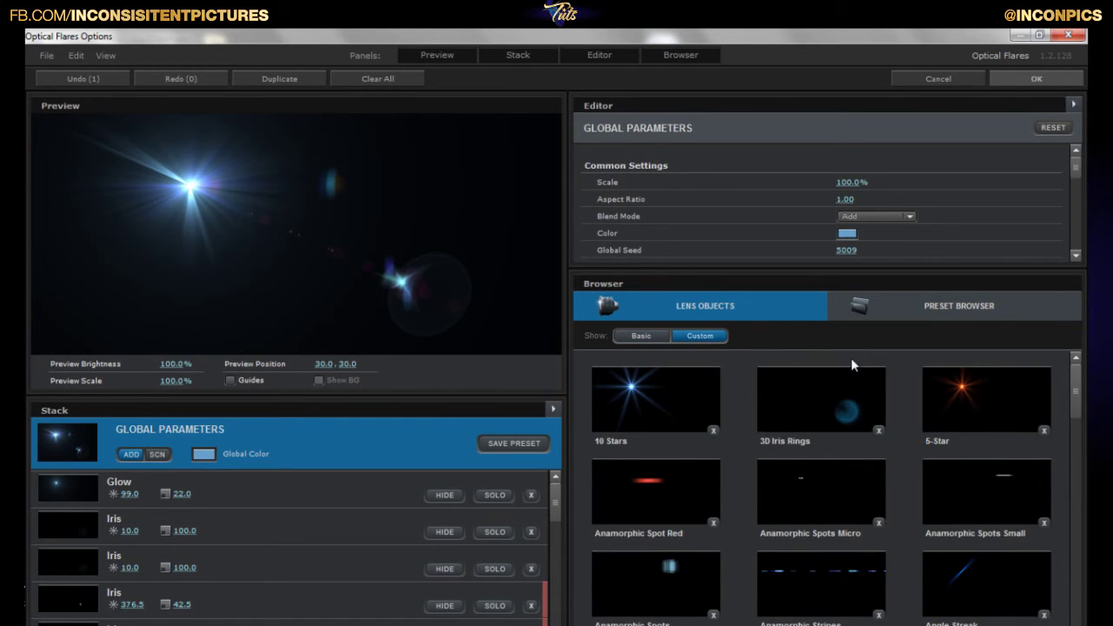
left_click(902, 300)
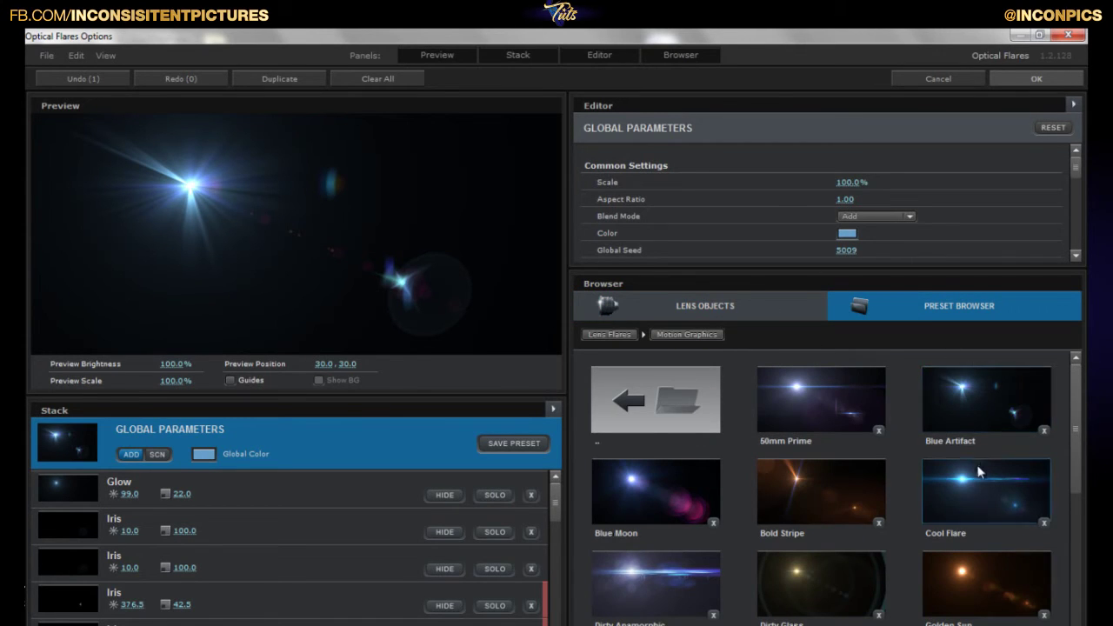
- Try the Beached and Beam presets from the Light folder and cancel the flare options without saving
left_click(787, 316)
left_click(895, 318)
left_click(669, 402)
double_click(840, 410)
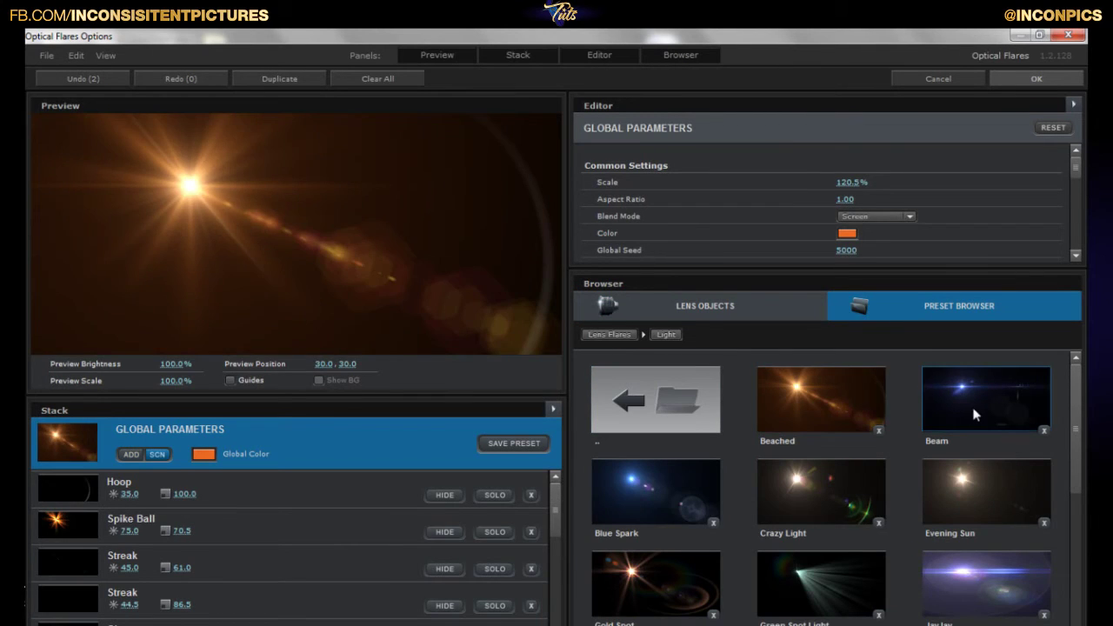
left_click(972, 412)
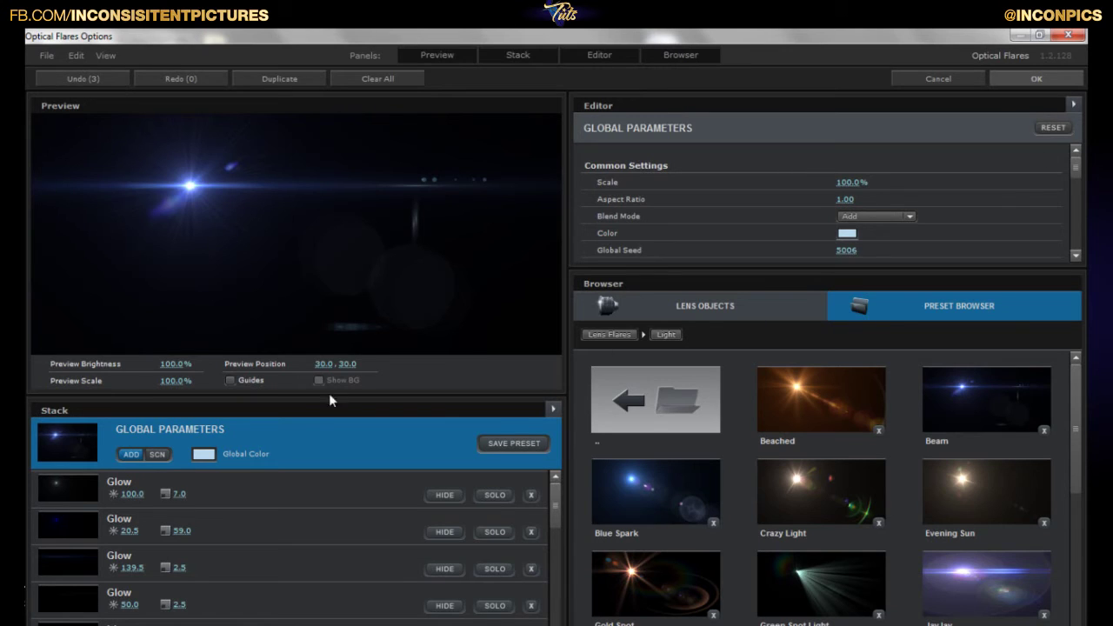
left_click(965, 80)
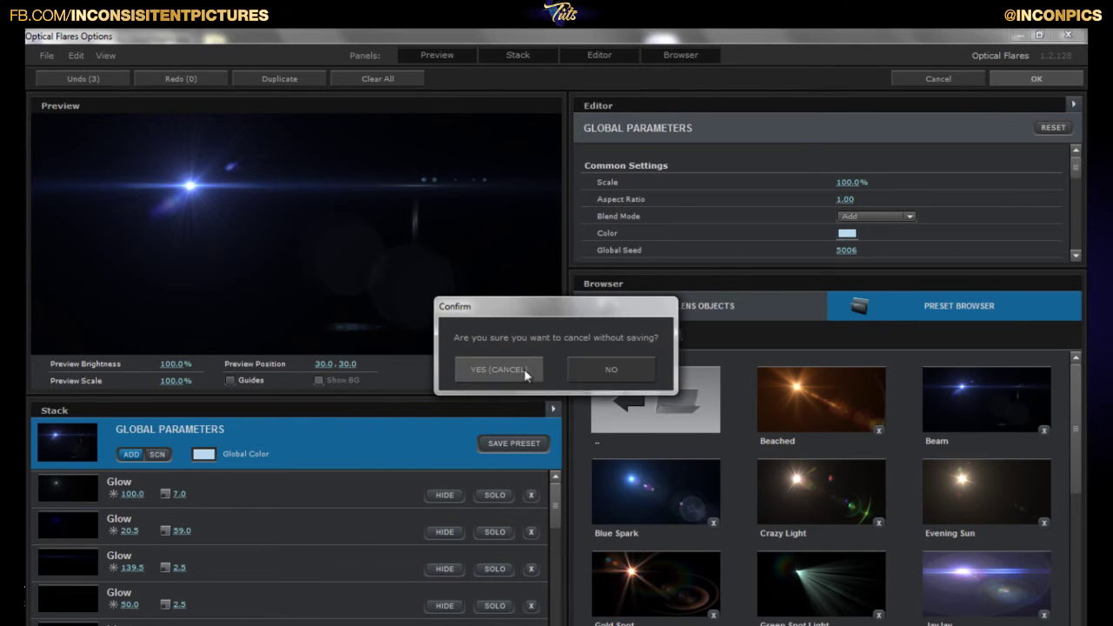
left_click(499, 368)
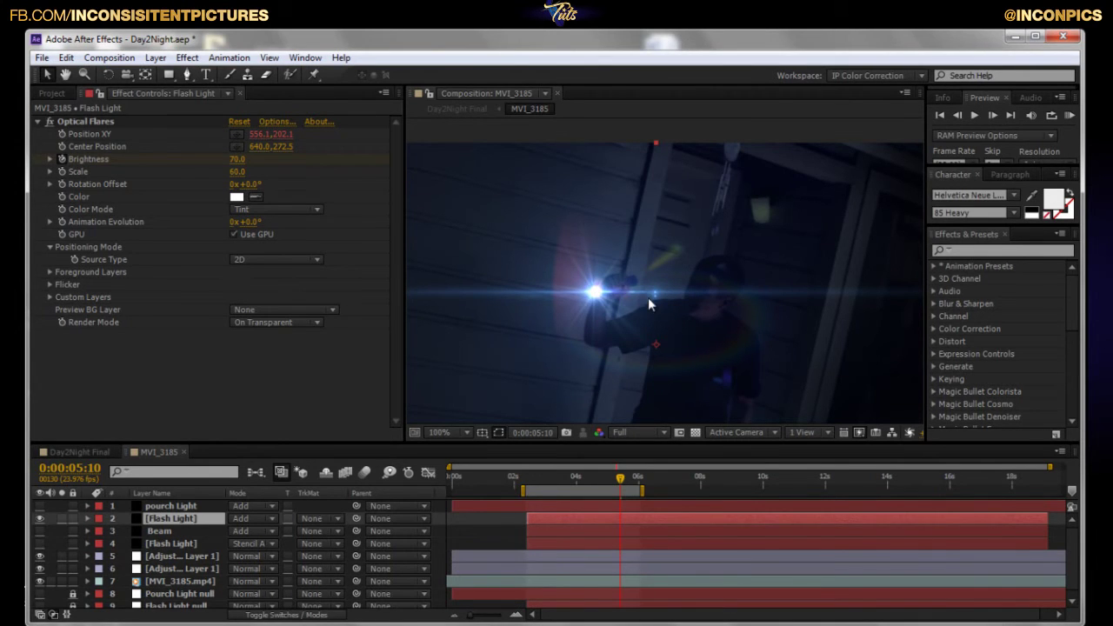
- Compare the flashlight with the Flash Light layer 2 flare hidden and shown, and briefly toggle the pourch Light layer
left_click_drag(641, 311, 706, 283)
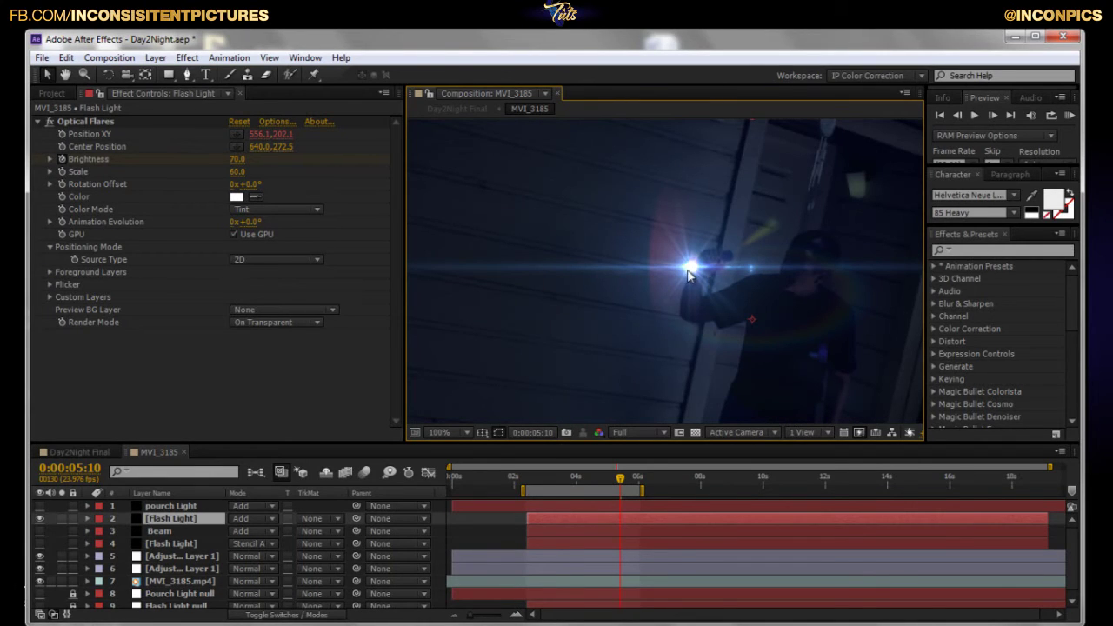
scroll(710, 282, "down", 2)
scroll(711, 284, "up", 2)
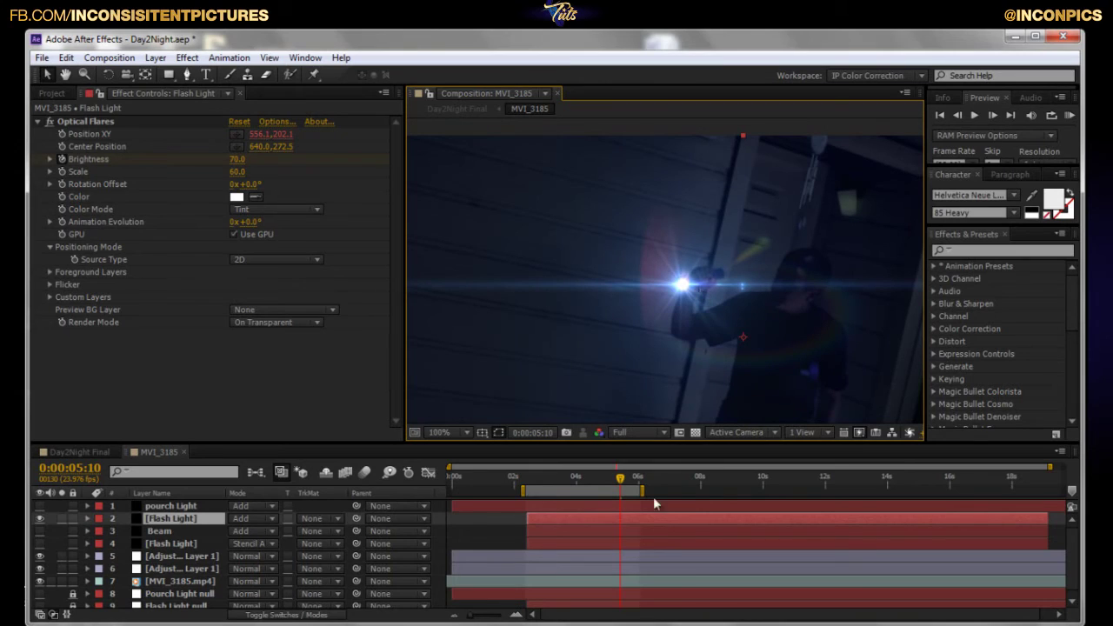
left_click(39, 519)
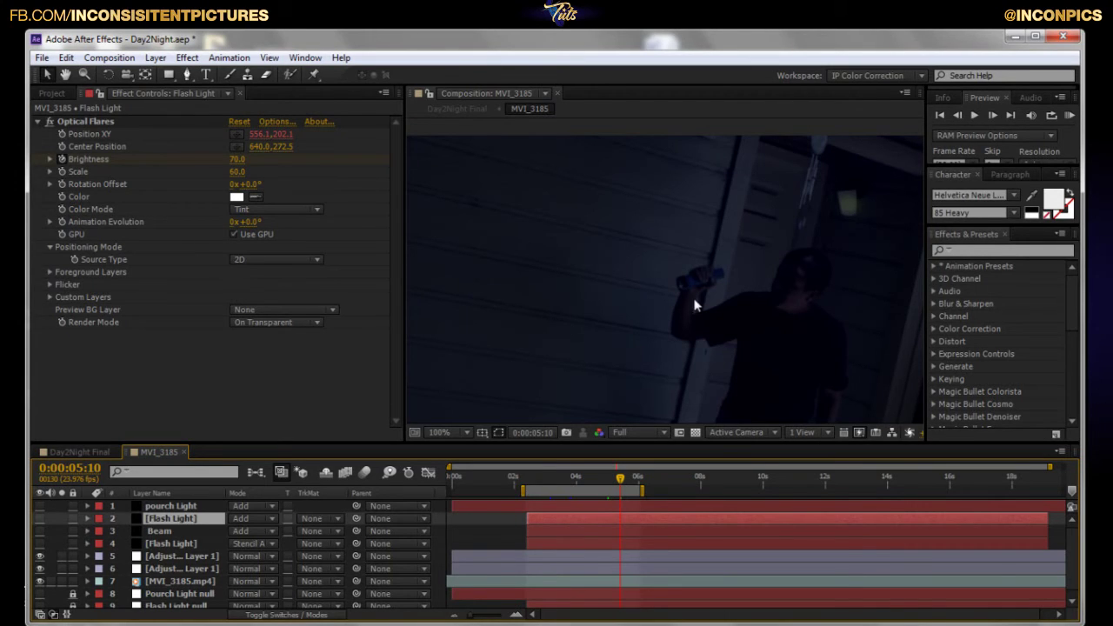
left_click(693, 302)
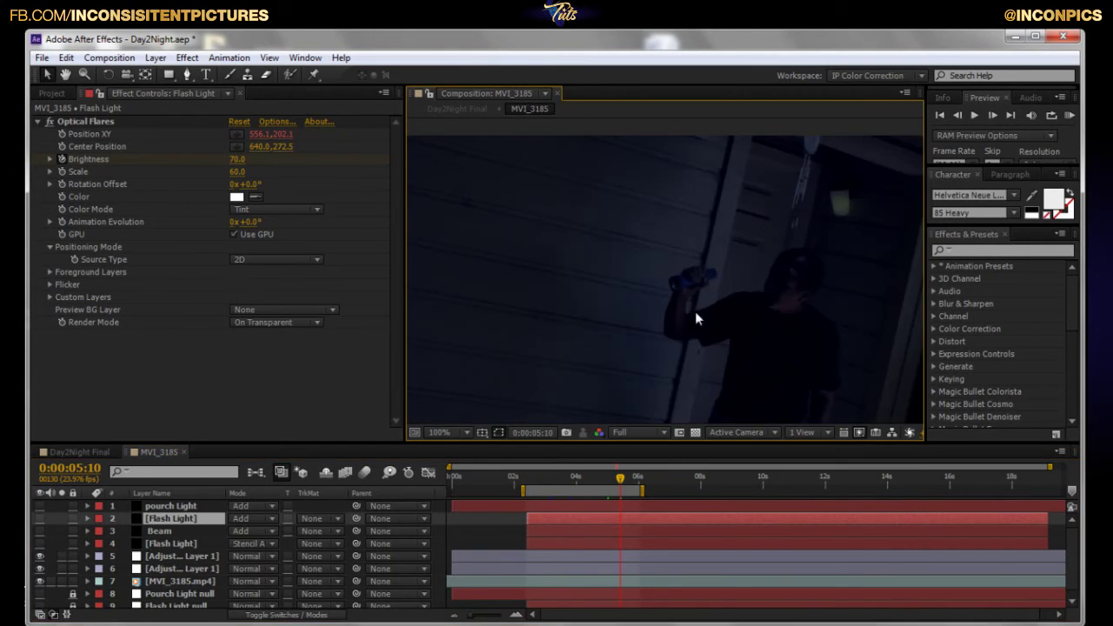
left_click(40, 518)
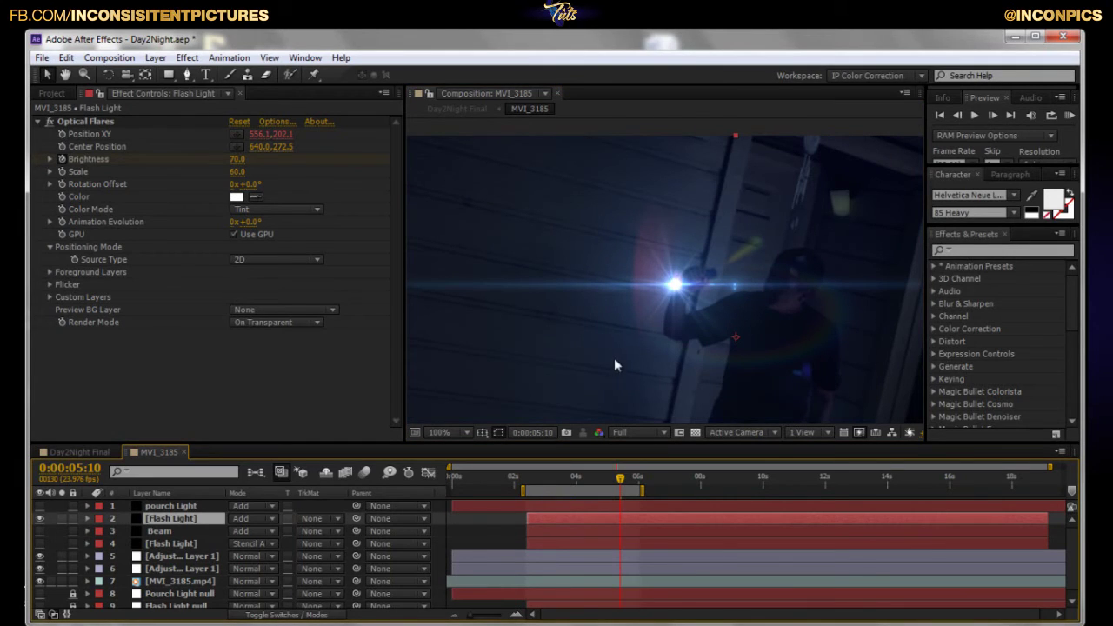
left_click_drag(637, 303, 588, 327)
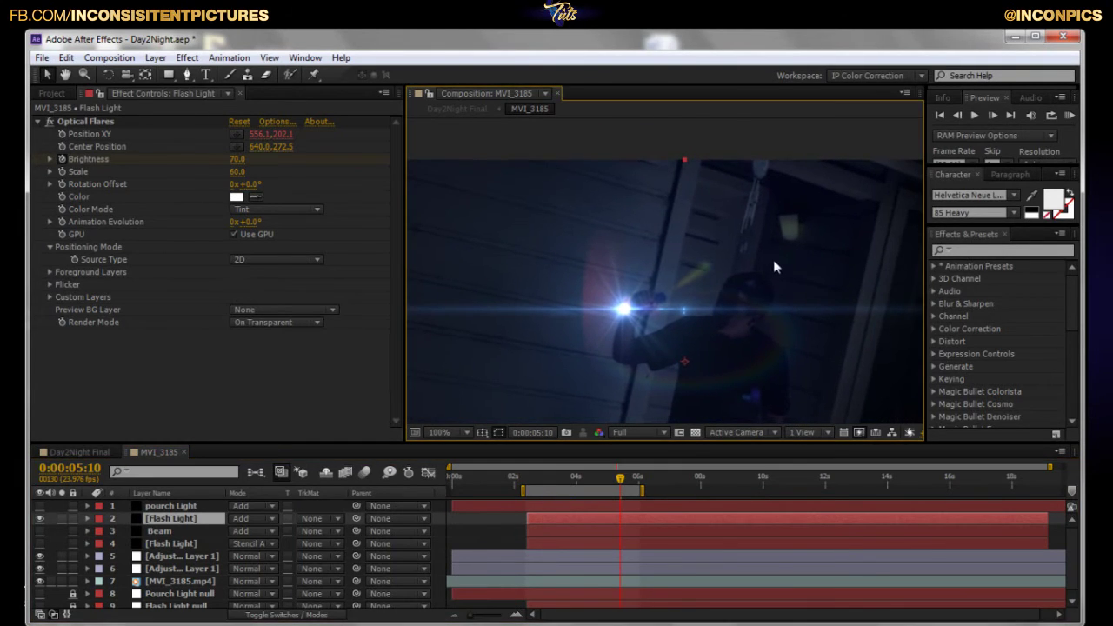
left_click_drag(788, 266, 796, 242)
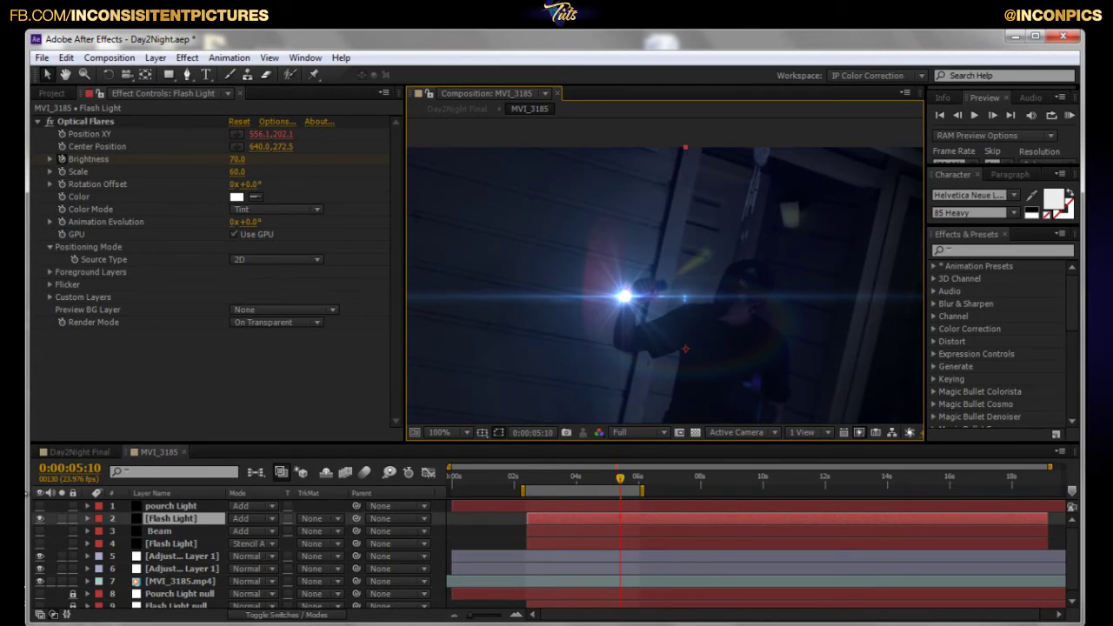
left_click(38, 505)
left_click(38, 505)
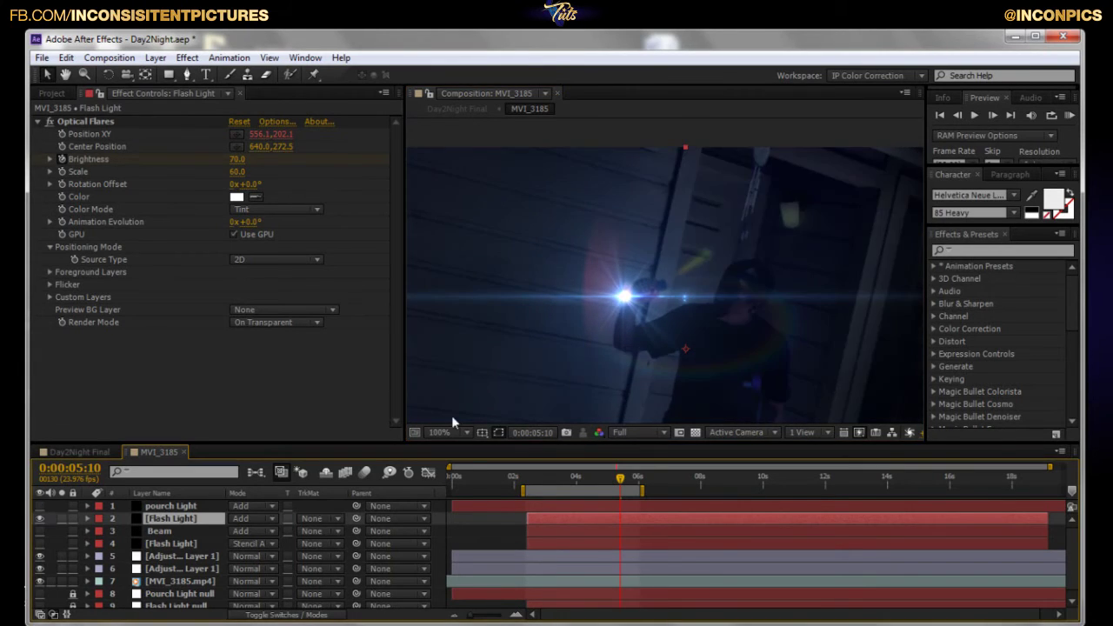
- Hide Flash Light layer 2 and show the Beam layer's light cone coming from the flashlight
left_click(39, 518)
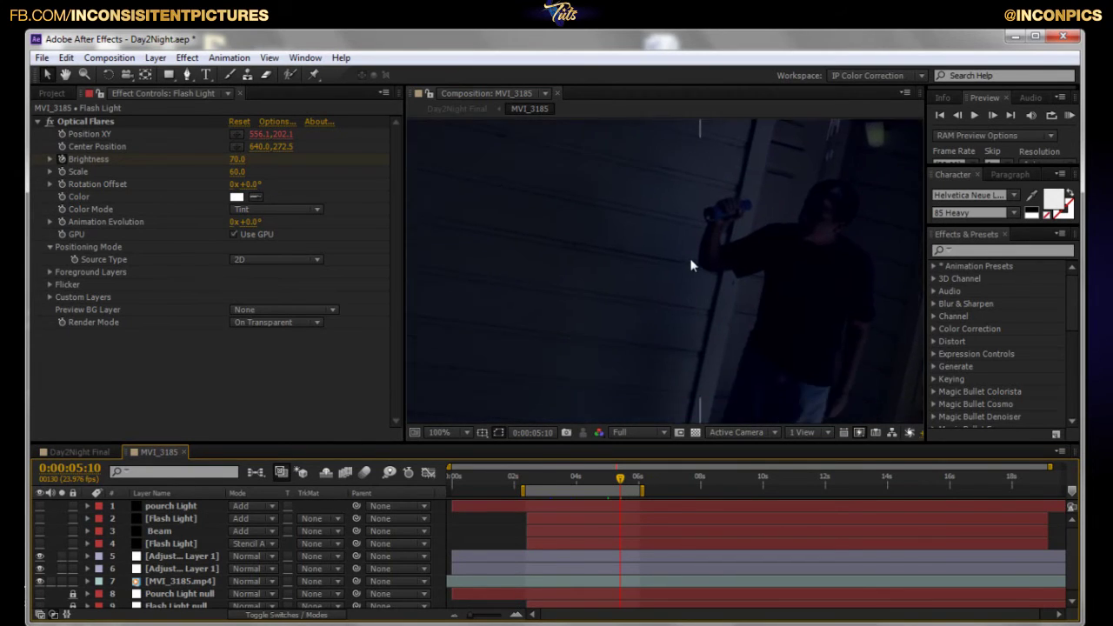
left_click_drag(691, 265, 715, 300)
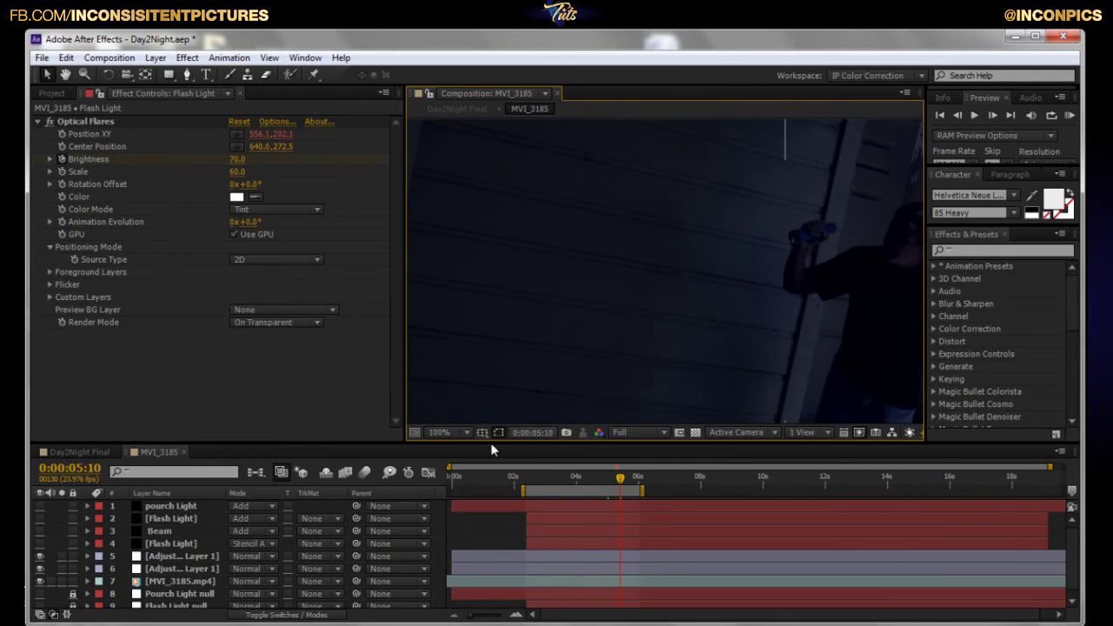
left_click(39, 530)
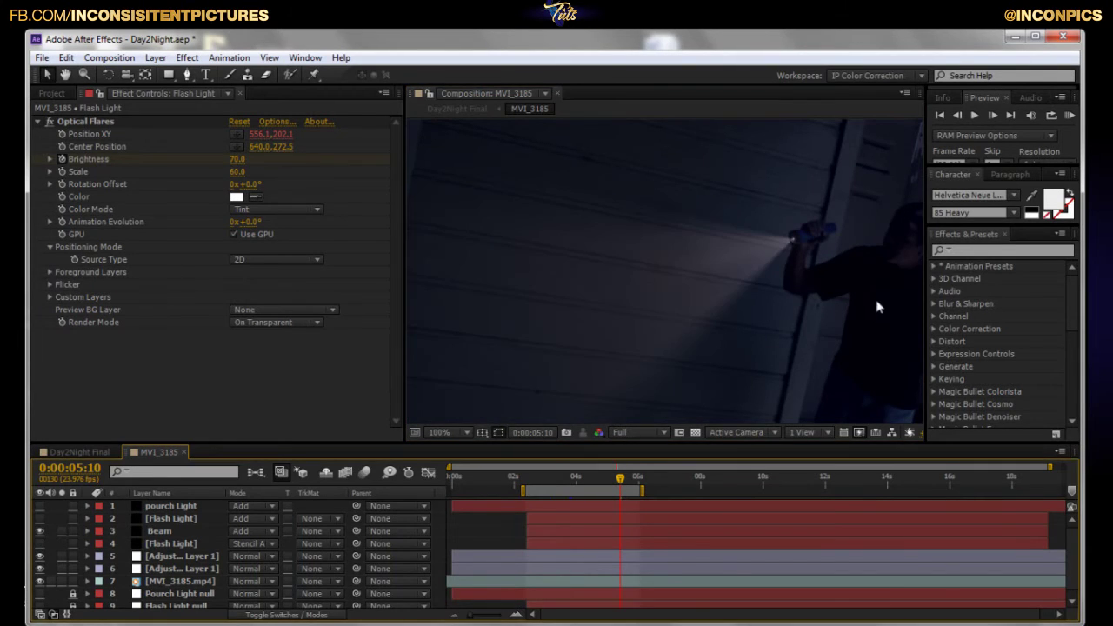
left_click_drag(876, 306, 731, 310)
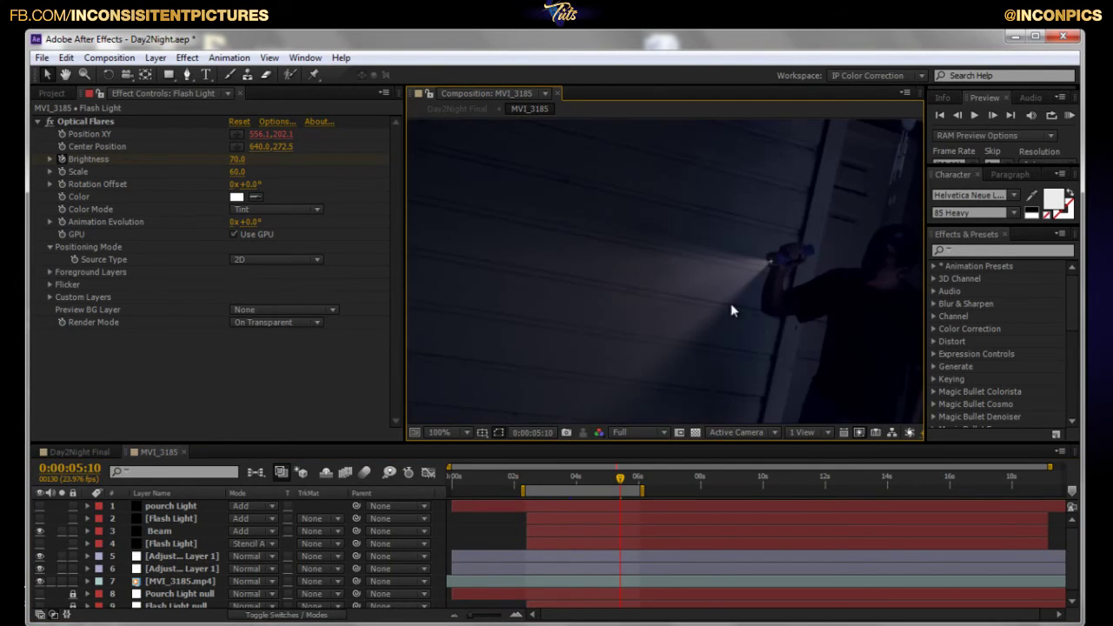
- Examine the flashlight beam at different magnifications and display the Beam layer's Optical Flares settings
scroll(767, 308, "down", 2)
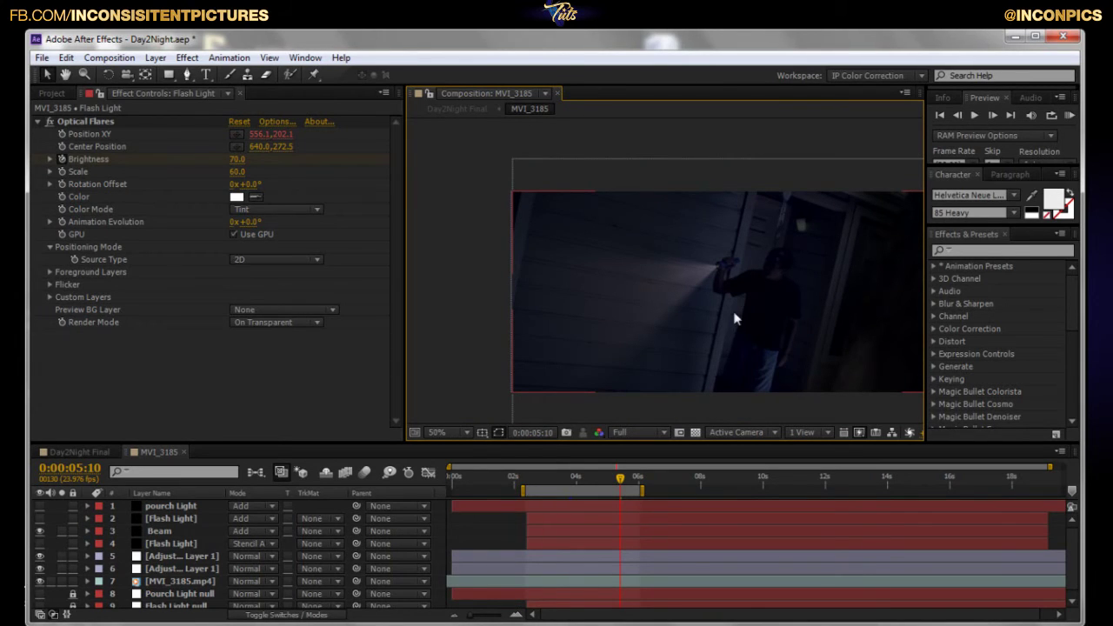
scroll(735, 319, "up", 2)
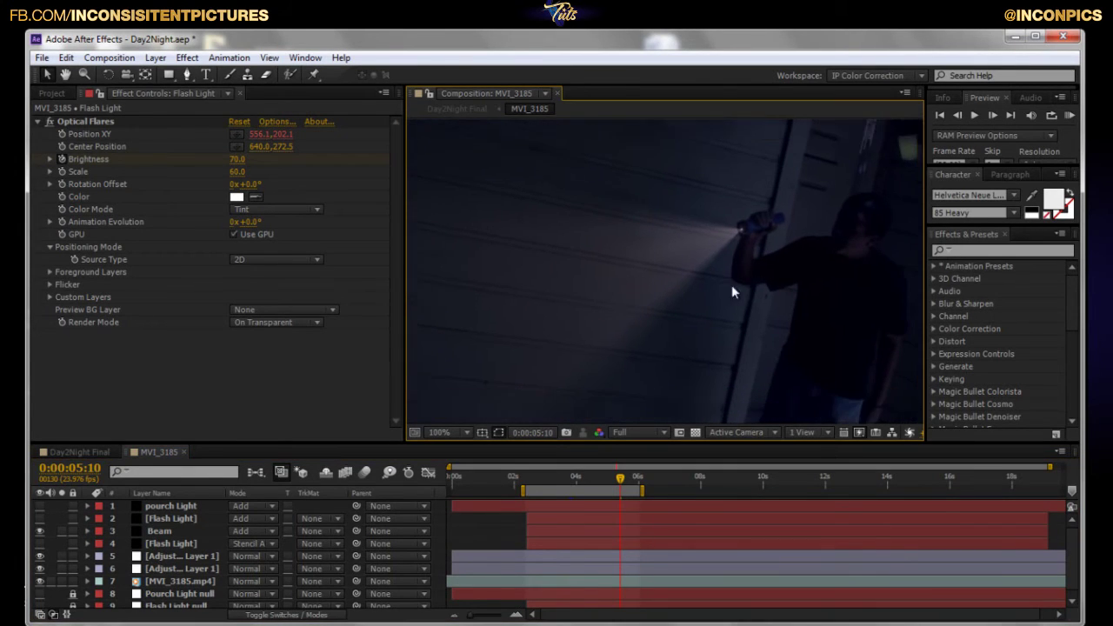
scroll(747, 297, "down", 2)
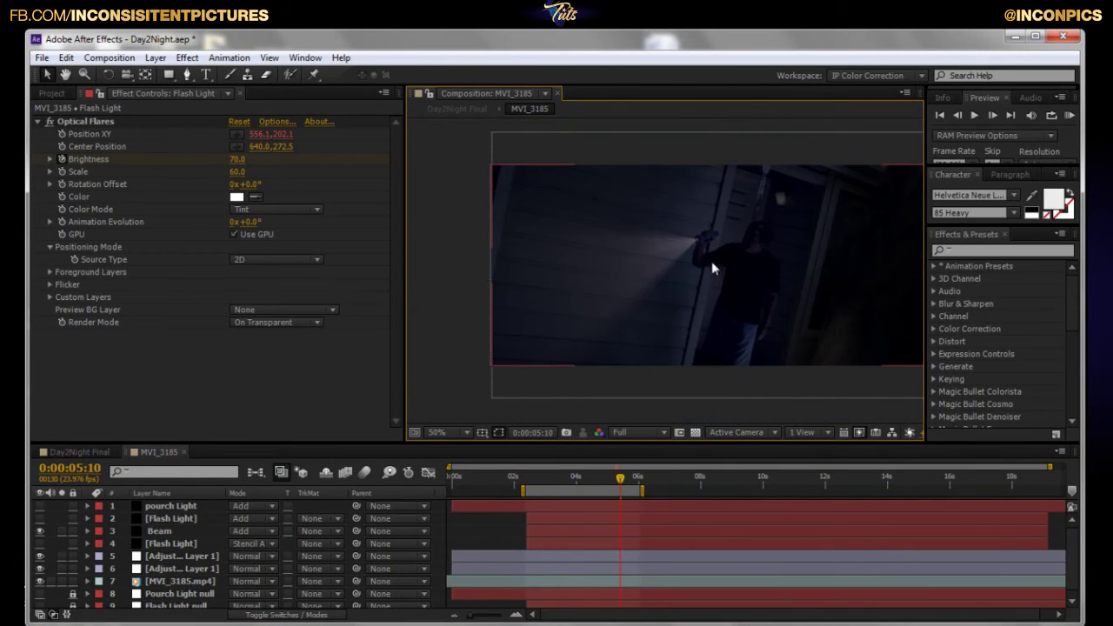
left_click(626, 292)
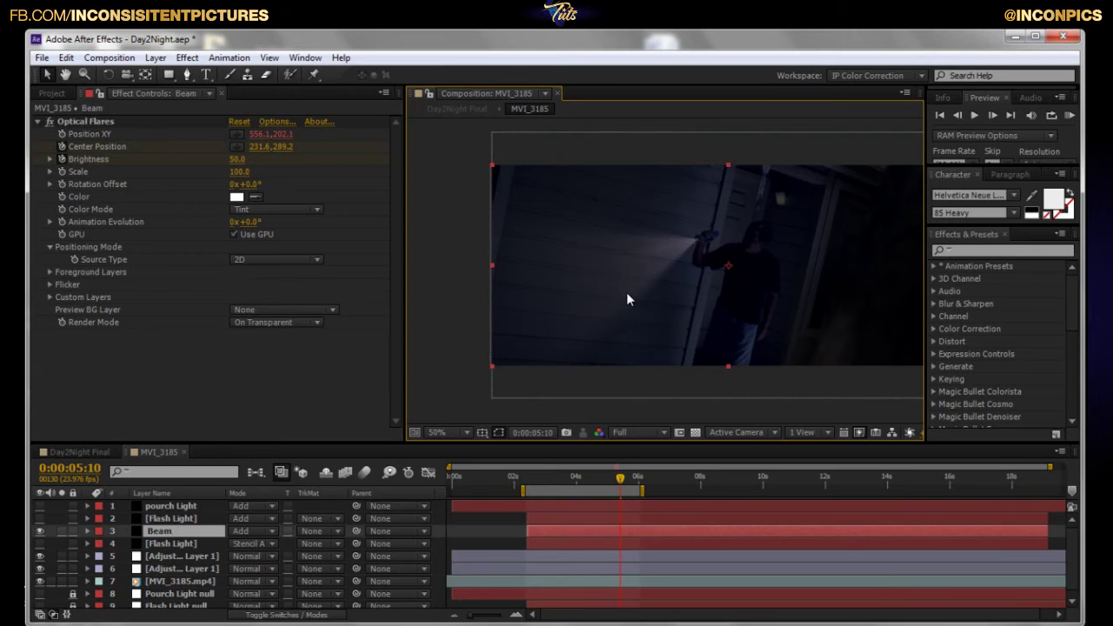
scroll(721, 260, "up", 2)
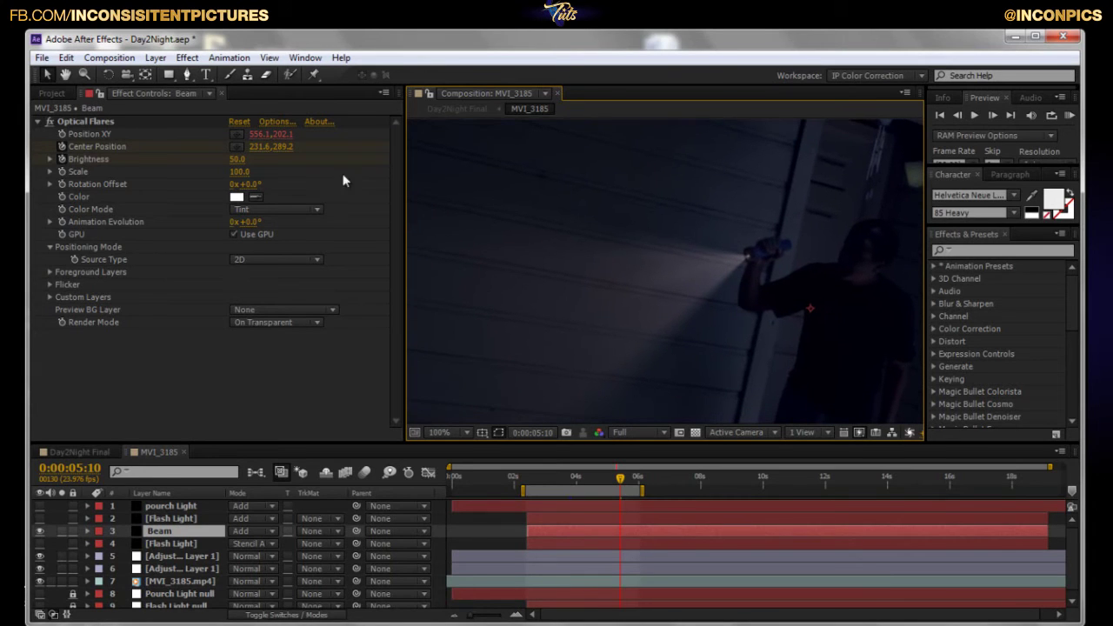
- Try the Search Light preset from the Pro Presets folder in the Beam layer's Optical Flares options
left_click(101, 125)
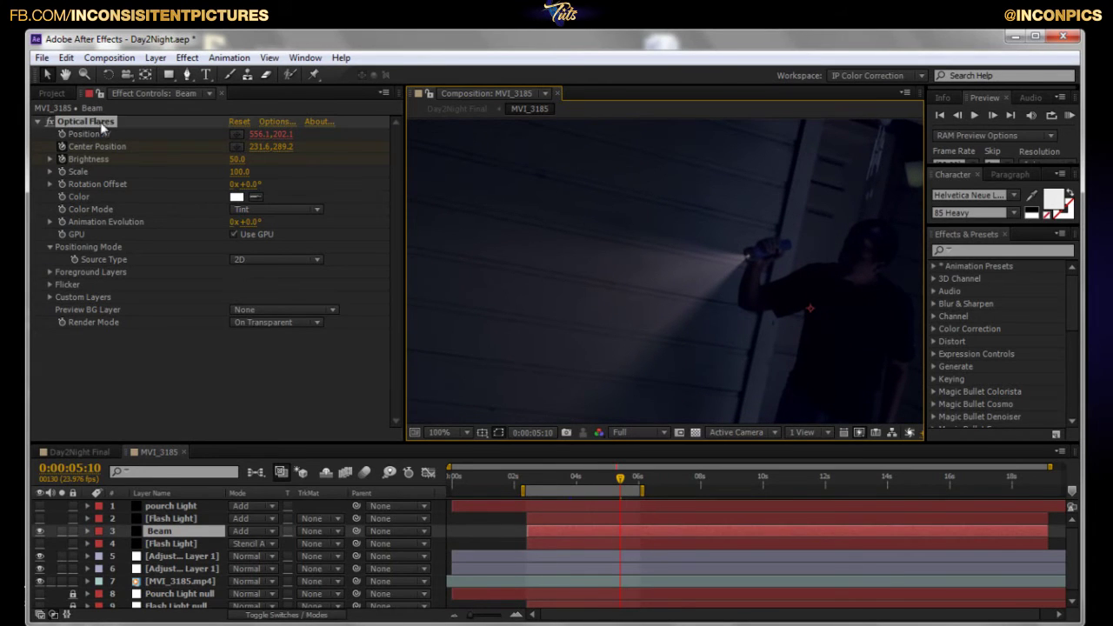
left_click(281, 124)
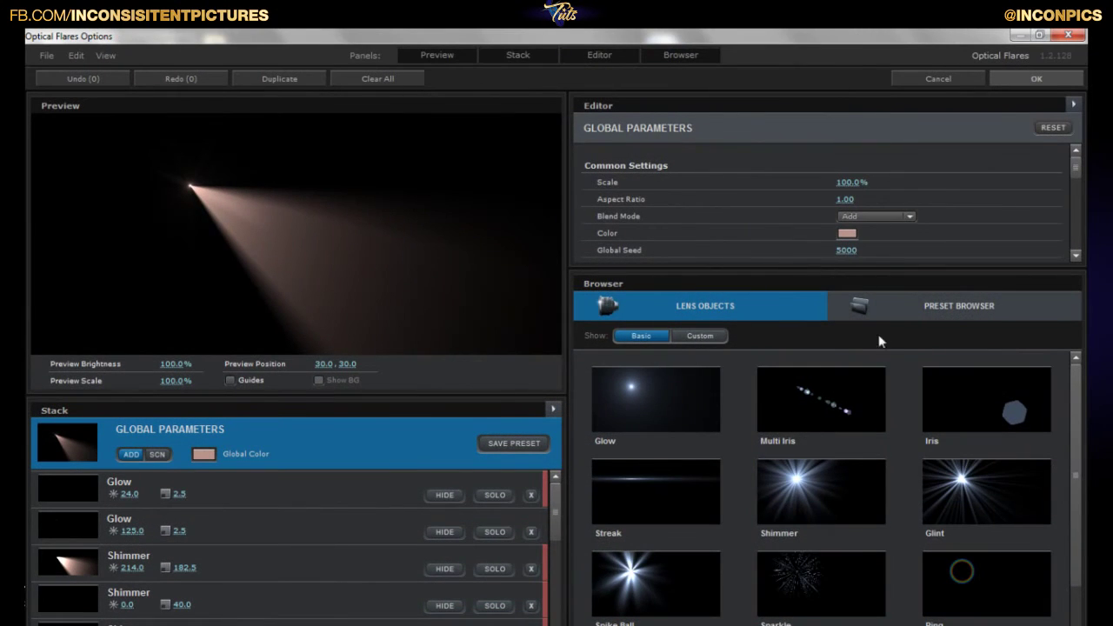
left_click(889, 311)
left_click(797, 470)
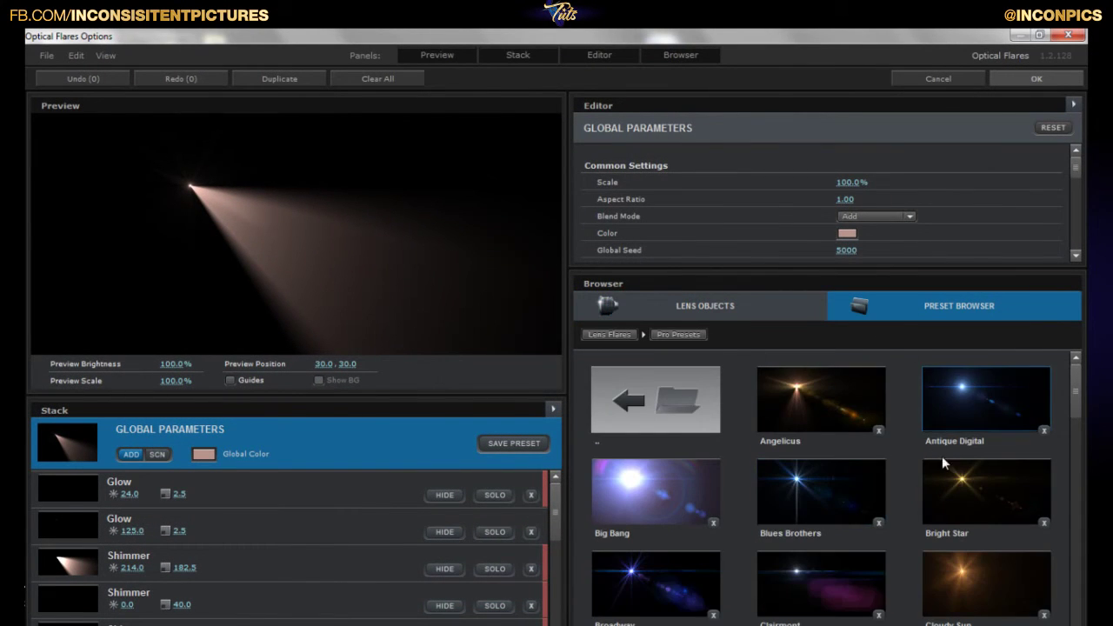
scroll(947, 460, "down", 2)
scroll(969, 482, "down", 6)
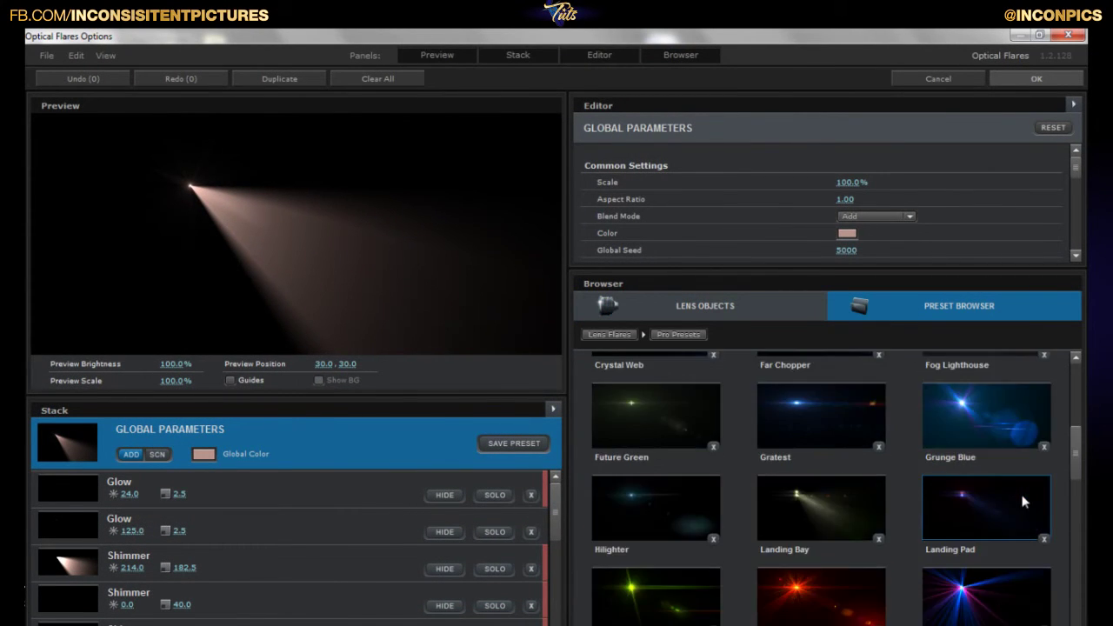
scroll(1030, 496, "down", 3)
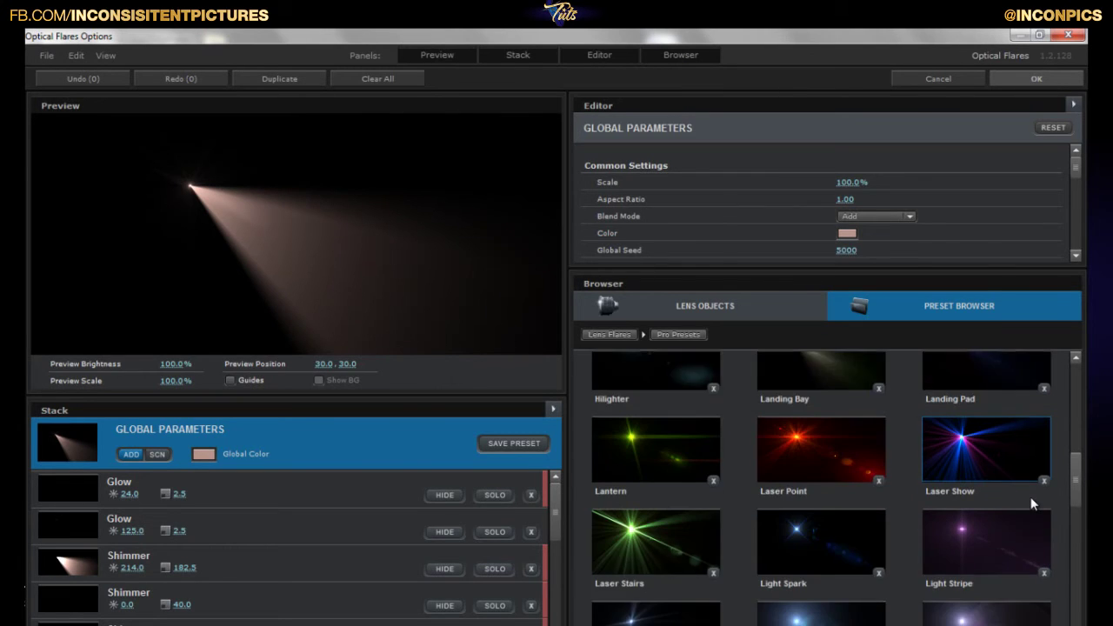
scroll(1030, 496, "down", 8)
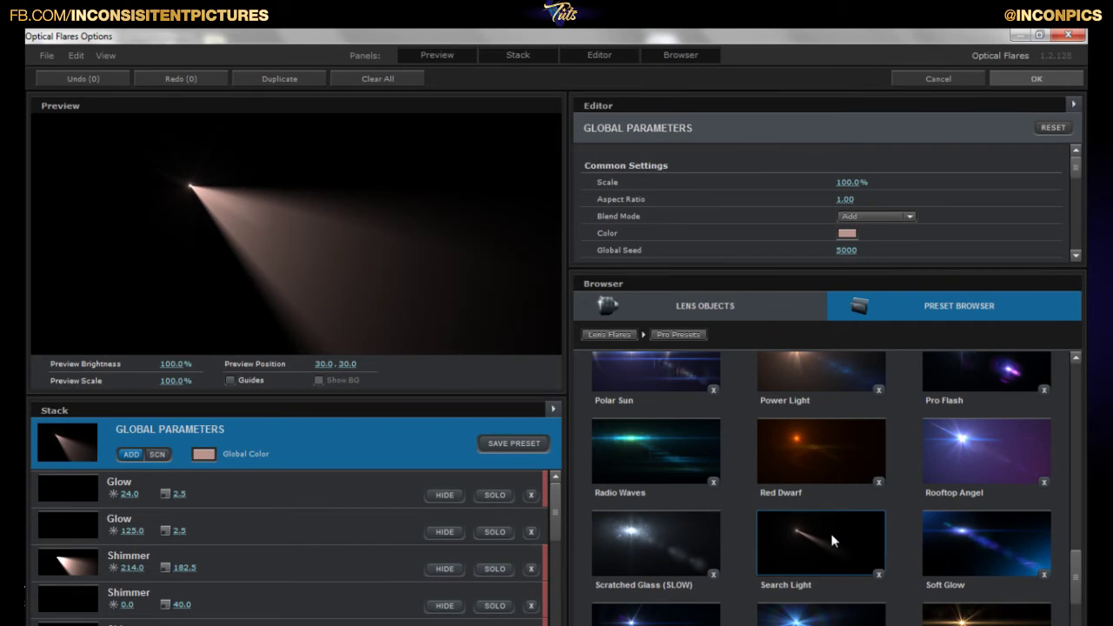
left_click(832, 540)
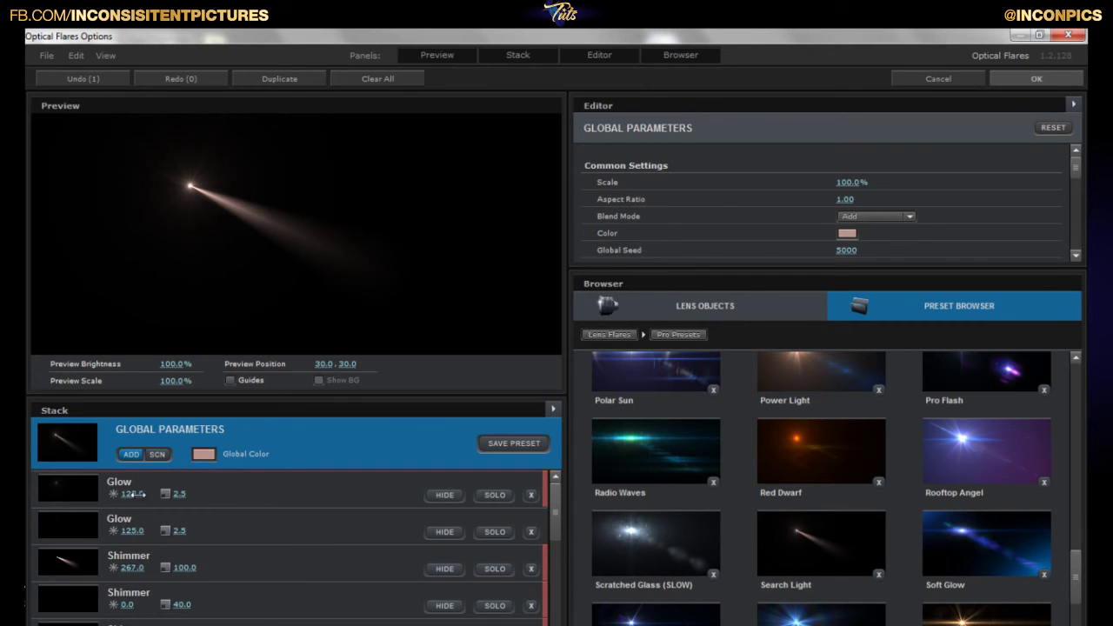
- Try a scale of 8.0 on the first Glow object and cancel the flare options without saving
left_click_drag(162, 494, 159, 499)
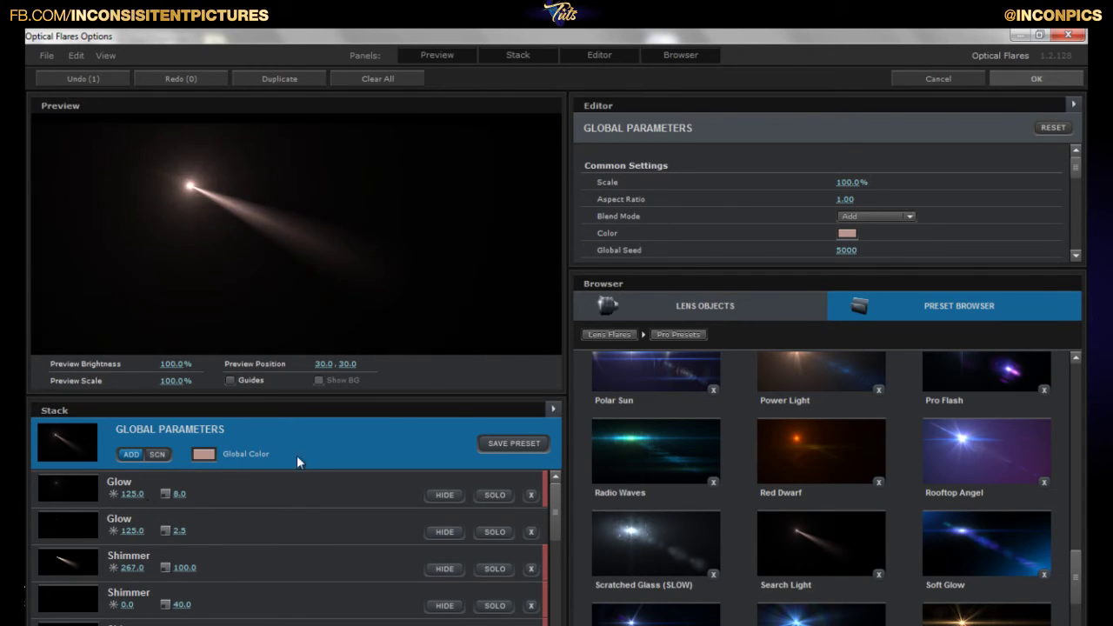
left_click(956, 78)
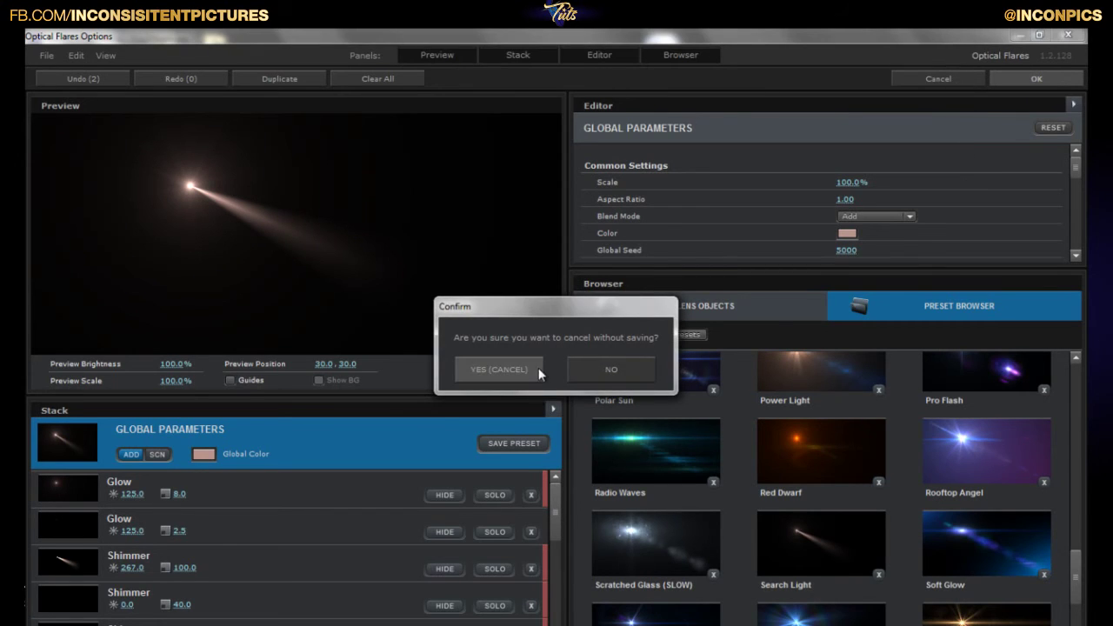
left_click(500, 369)
- Examine the Beam flare against the flashlight at 0:00:05:10 and one frame further on, at different magnifications
left_click(740, 258)
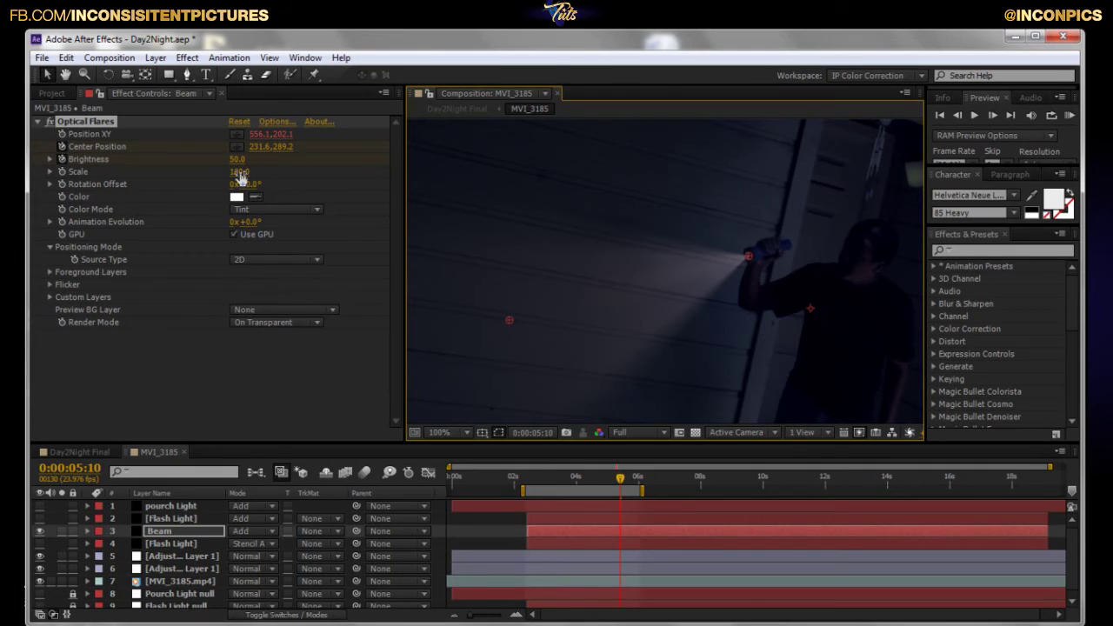
left_click(127, 367)
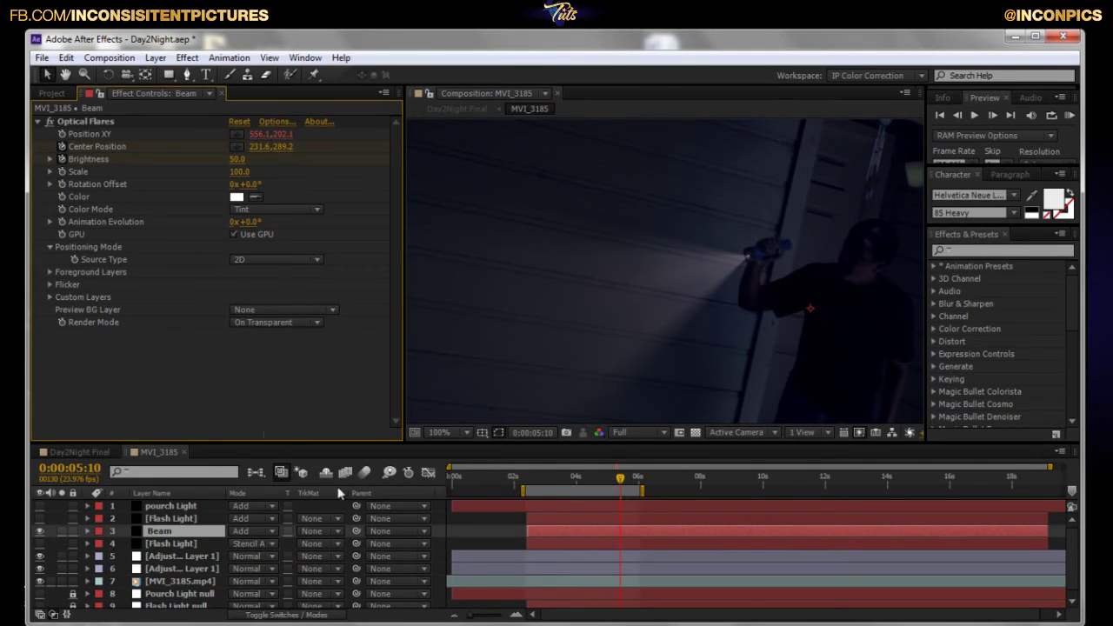
left_click(741, 275)
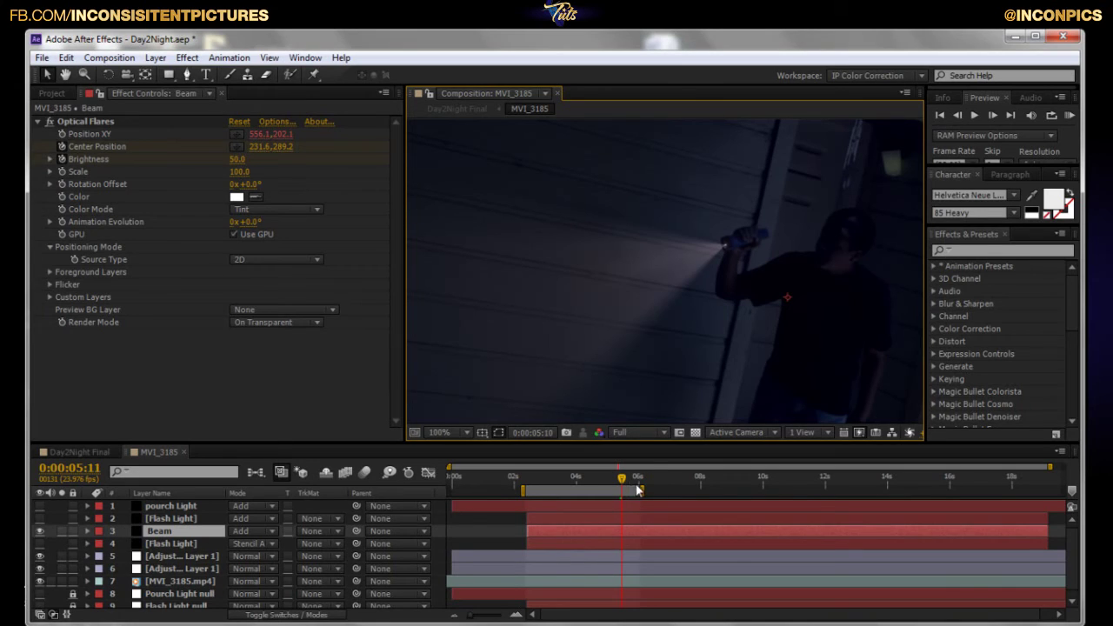
left_click_drag(620, 478, 622, 478)
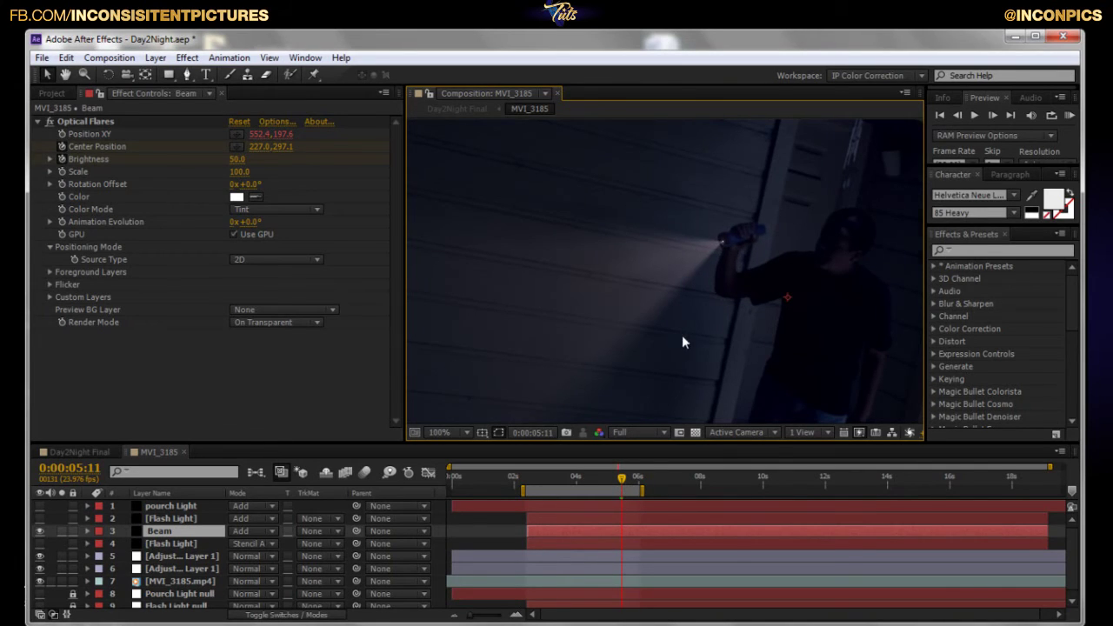
scroll(687, 334, "down", 2)
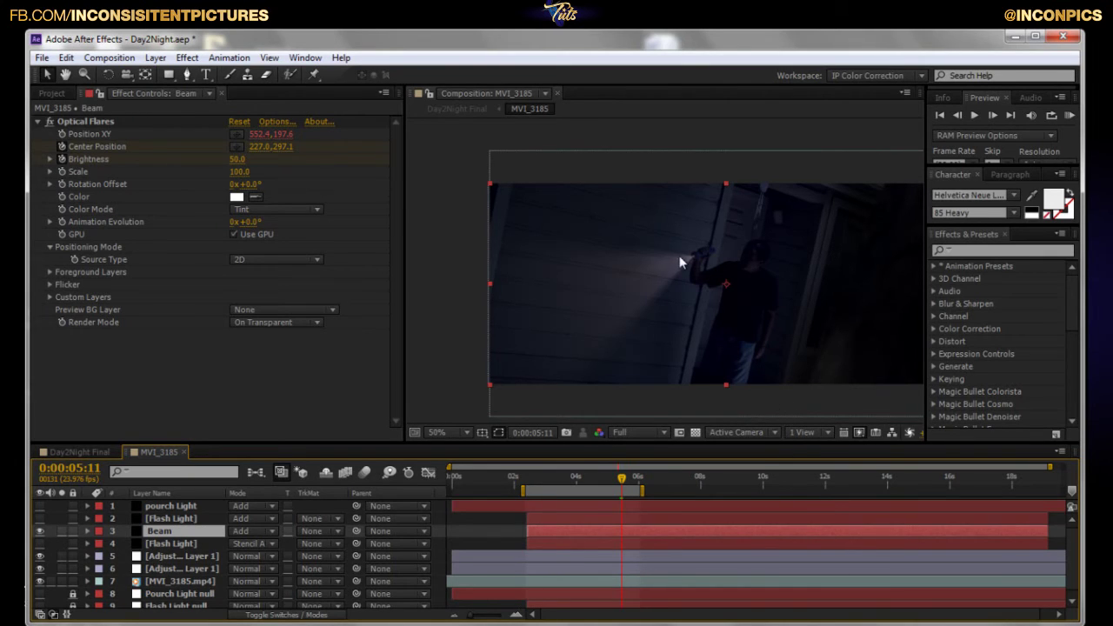
key("slash")
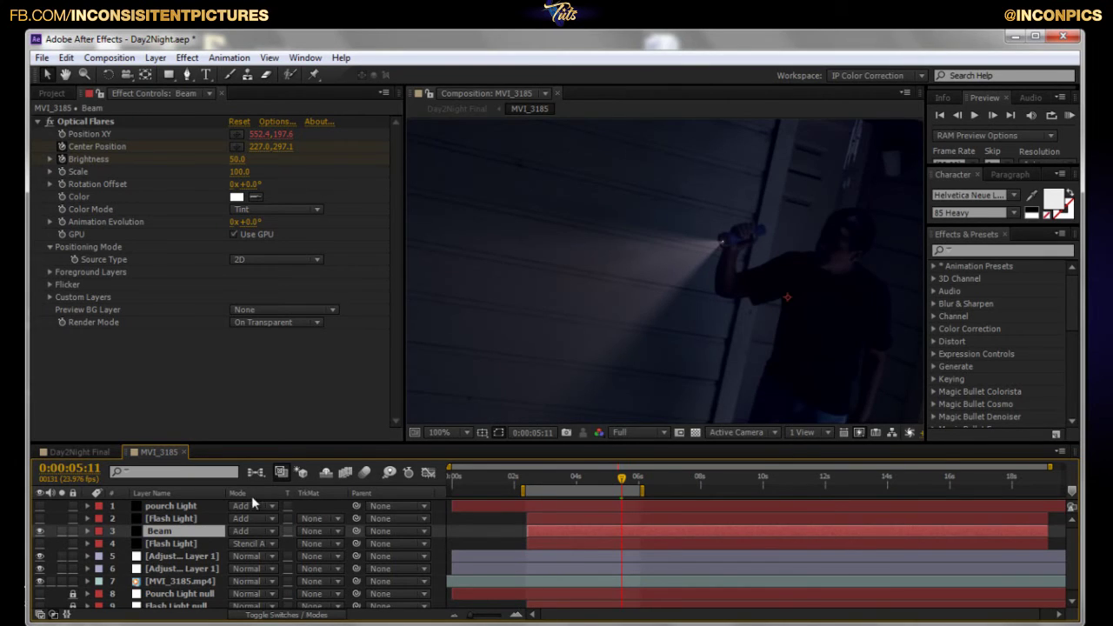
- Reveal the Beam layer's animated properties and move its flare's Center Position to about 312, 260 at 0:00:05:11
key("u")
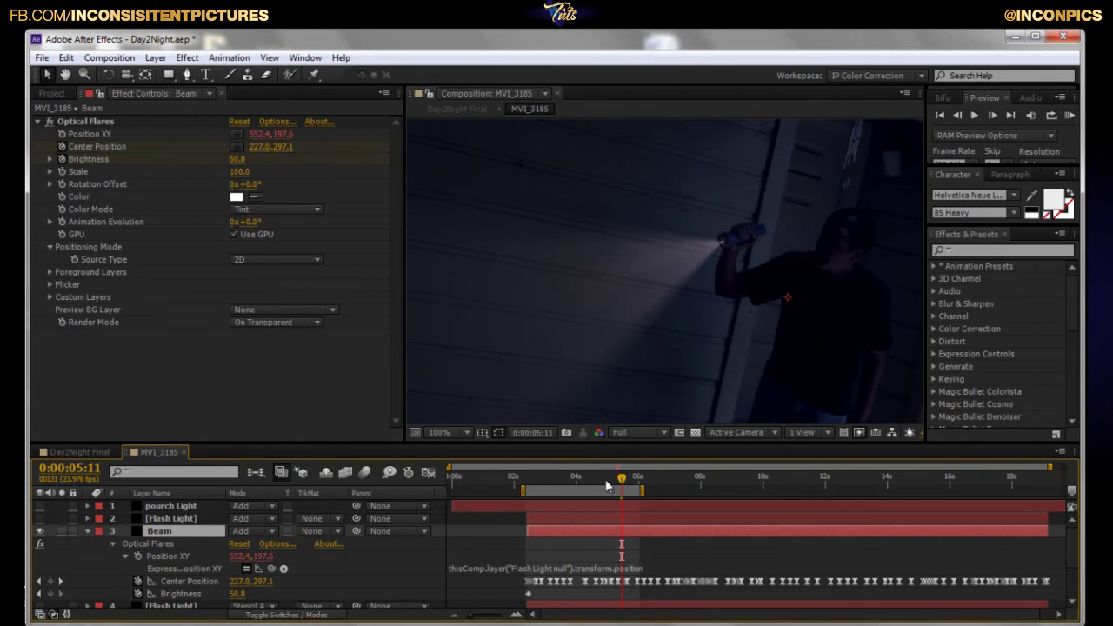
left_click_drag(654, 394, 747, 341)
left_click(111, 122)
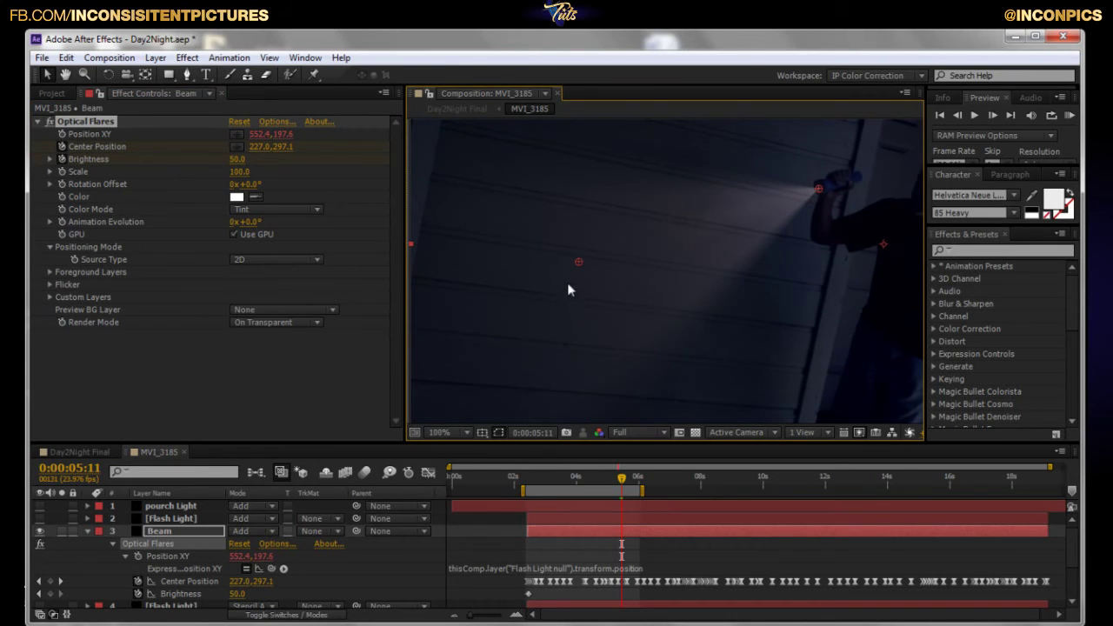
left_click_drag(577, 264, 631, 227)
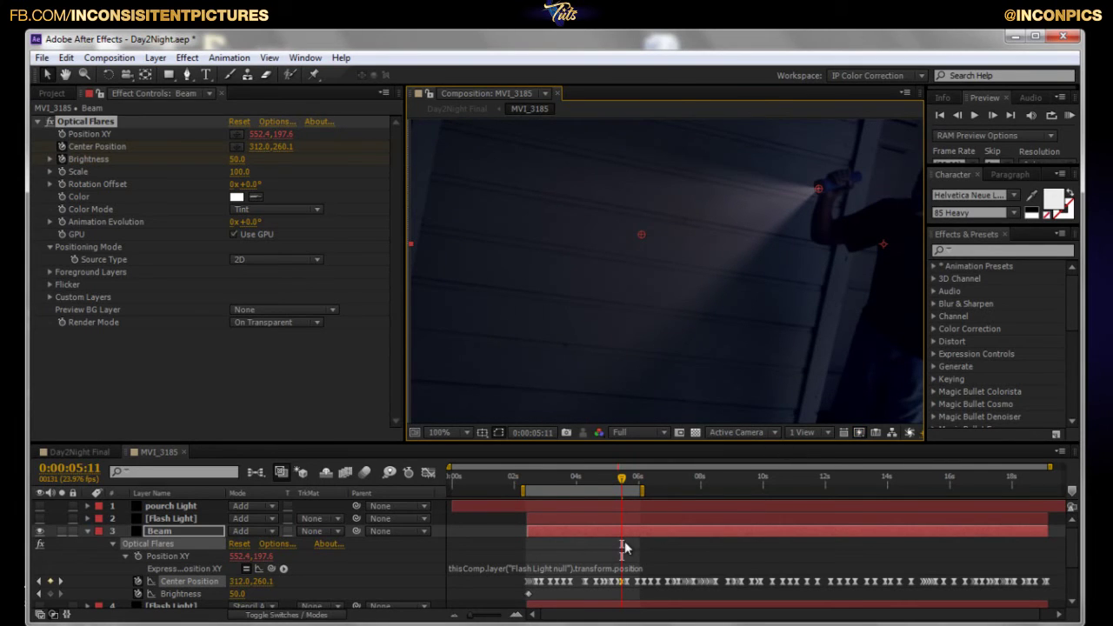
scroll(736, 343, "down", 2)
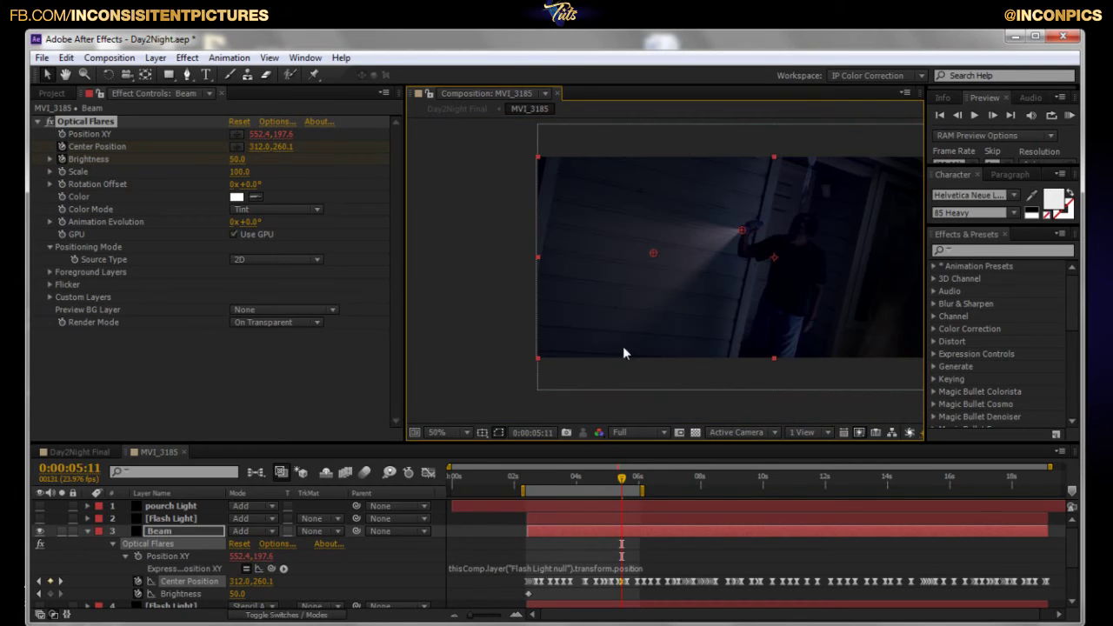
scroll(788, 307, "up", 2)
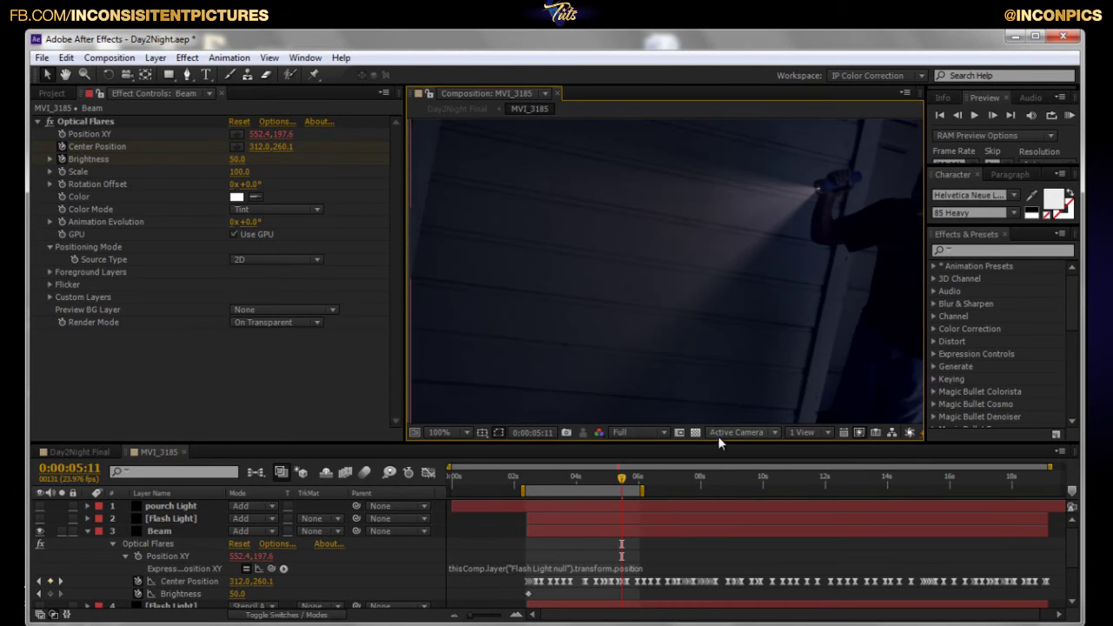
- Examine the beam's direction relative to the flashlight at 0:00:08:07 and 0:00:09:15
left_click_drag(631, 490, 706, 509)
scroll(756, 346, "down", 2)
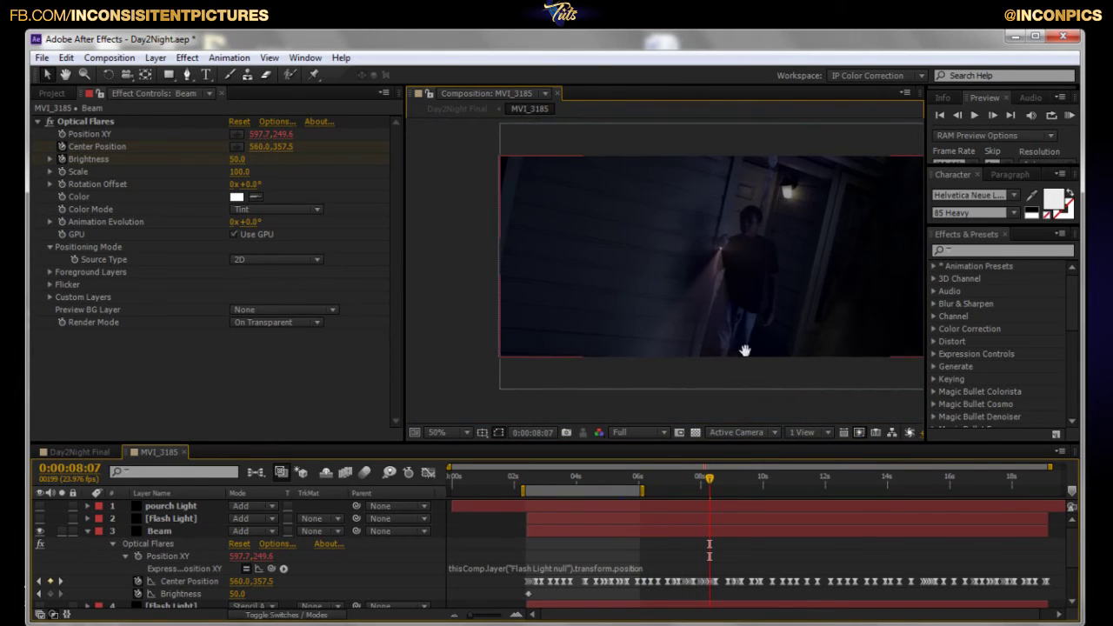
left_click_drag(709, 484, 748, 488)
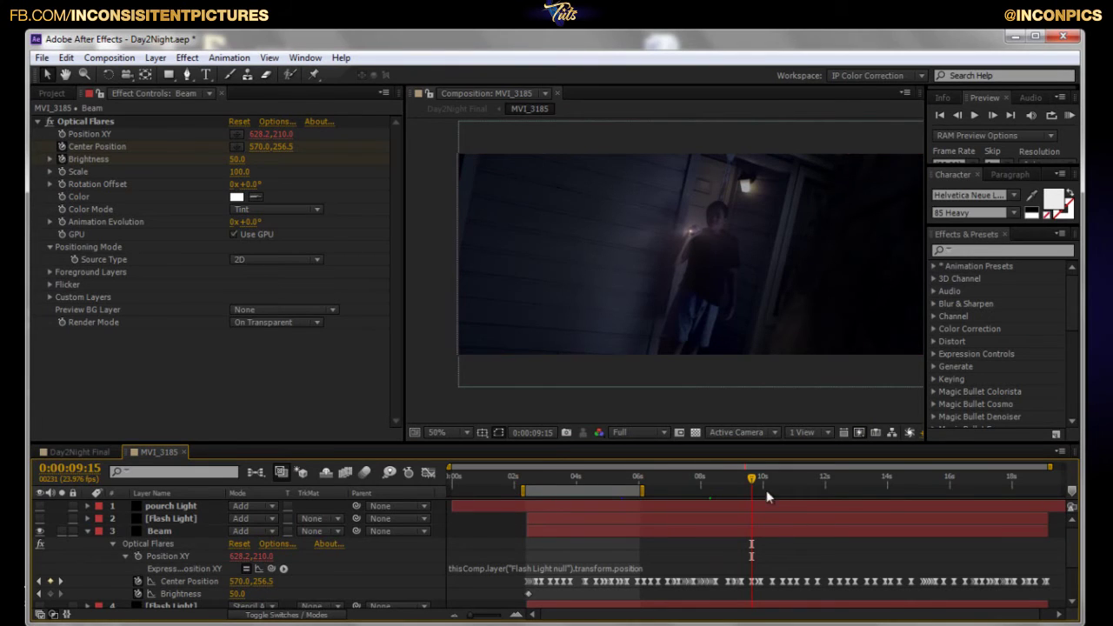
scroll(695, 248, "up", 2)
scroll(706, 234, "up", 1)
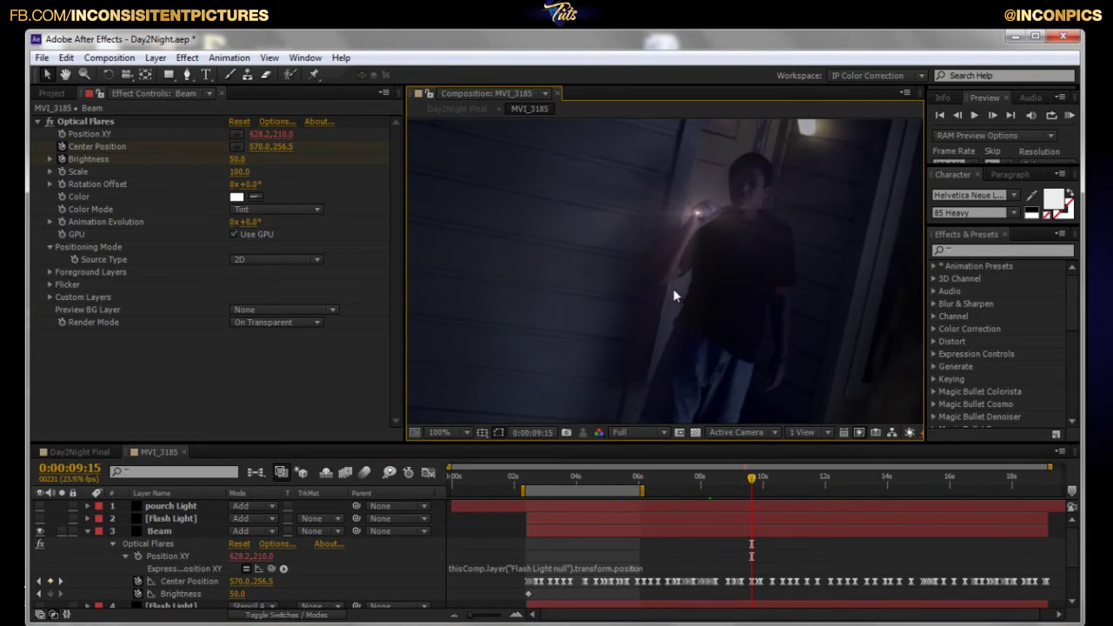
- Try moving the Beam flare's Center Position to about 497, 280 at 0:00:09:15, then undo the move
left_click(85, 122)
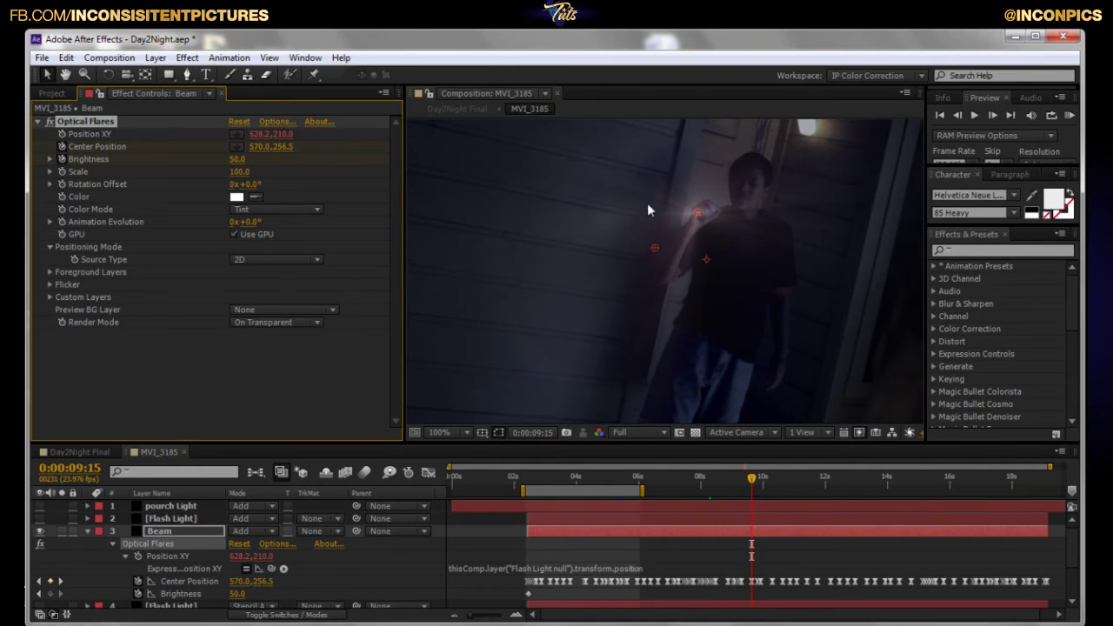
left_click_drag(657, 251, 600, 264)
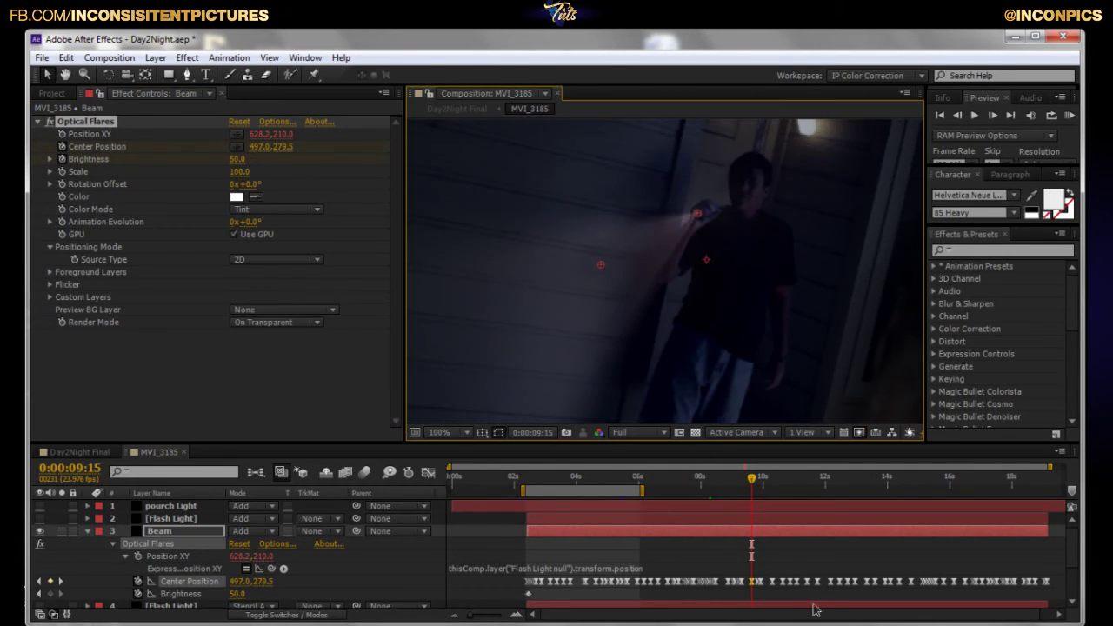
left_click(751, 484)
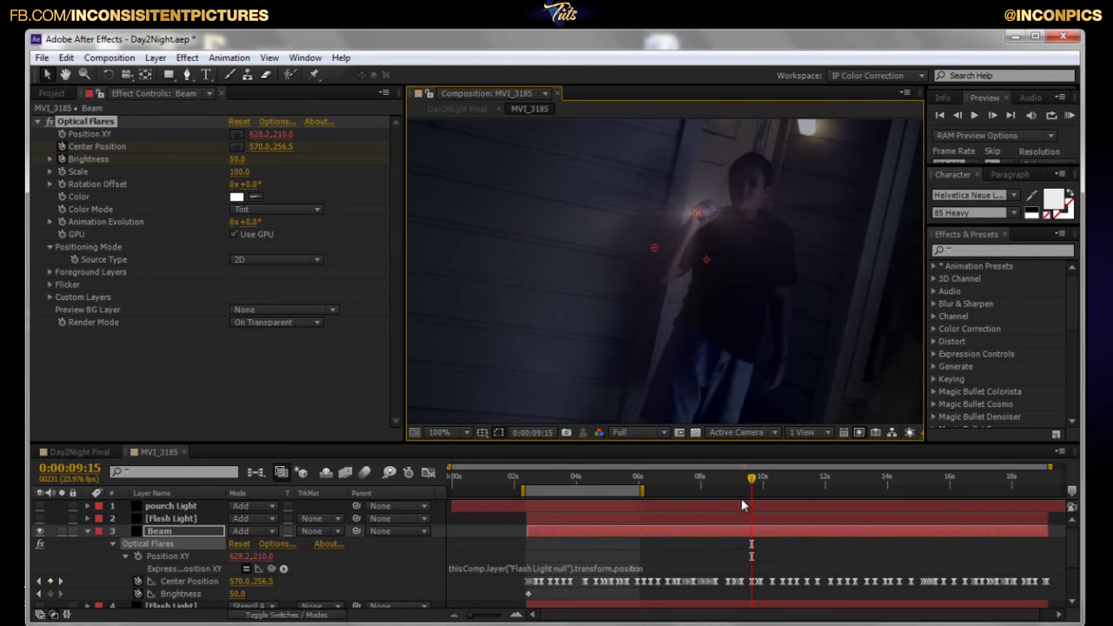
- Go to 0:00:06:06 and show Flash Light layer 2 and the pourch Light layer together with the beam
left_click(645, 477)
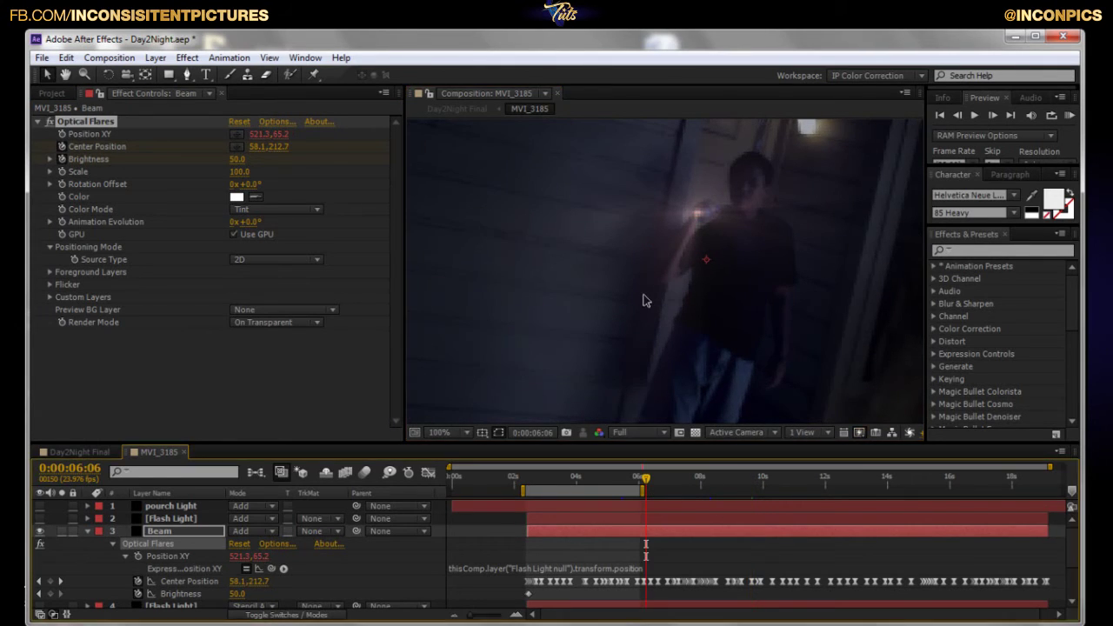
scroll(643, 294, "down", 1)
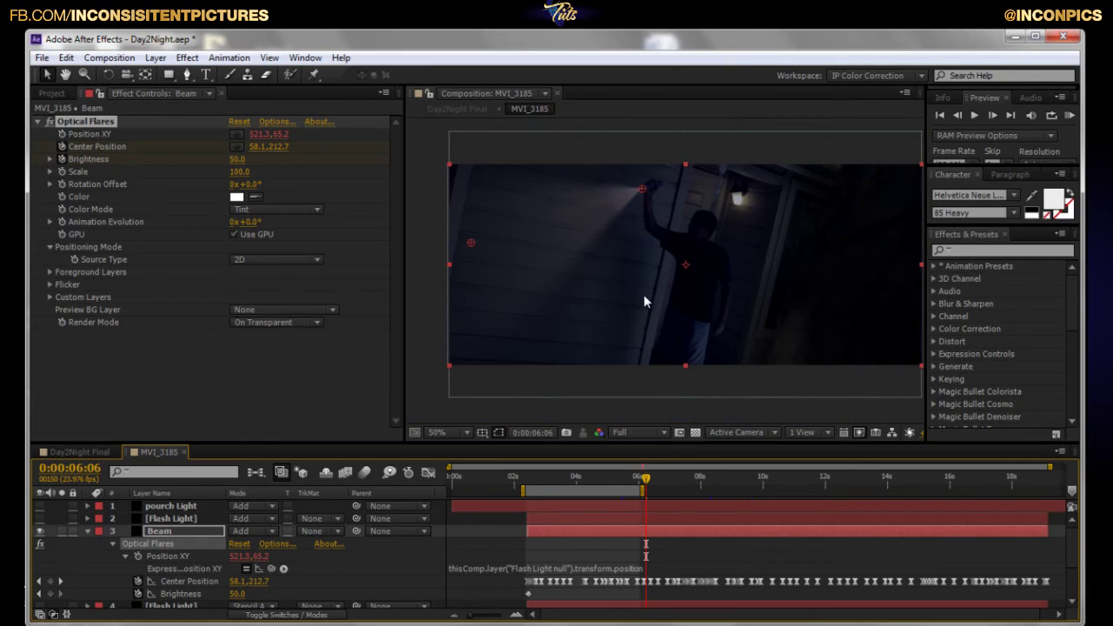
left_click(426, 232)
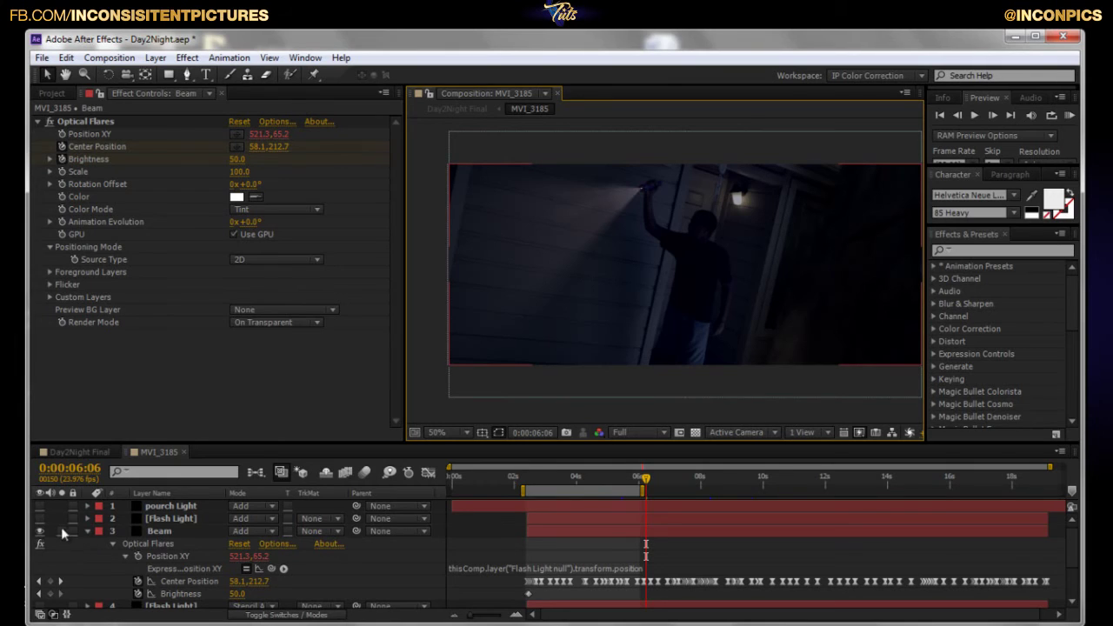
left_click(39, 518)
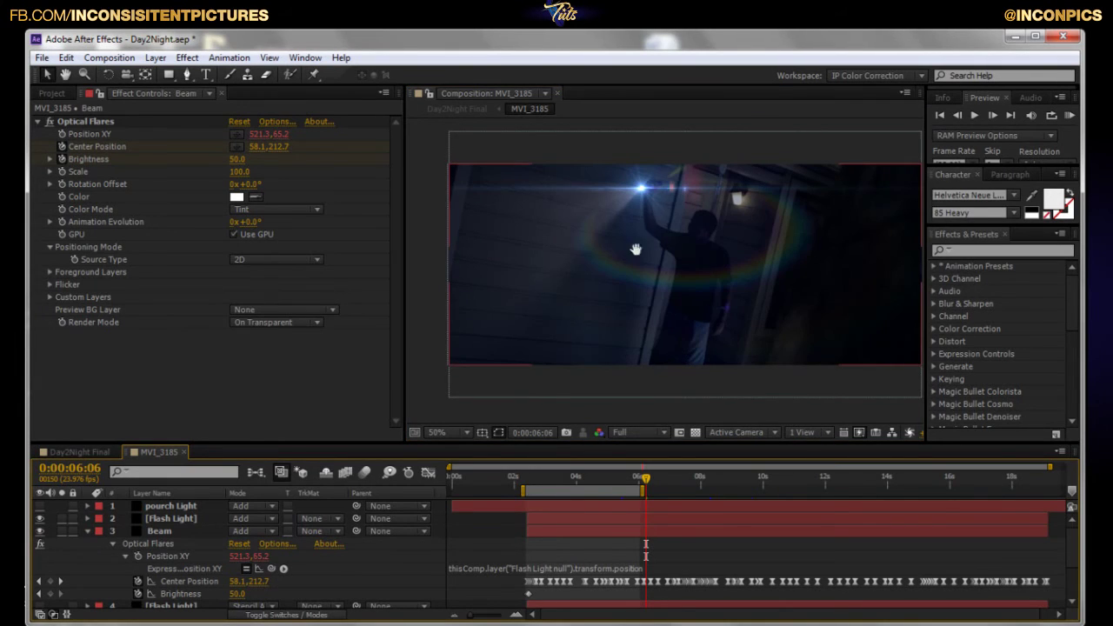
scroll(635, 250, "up", 2)
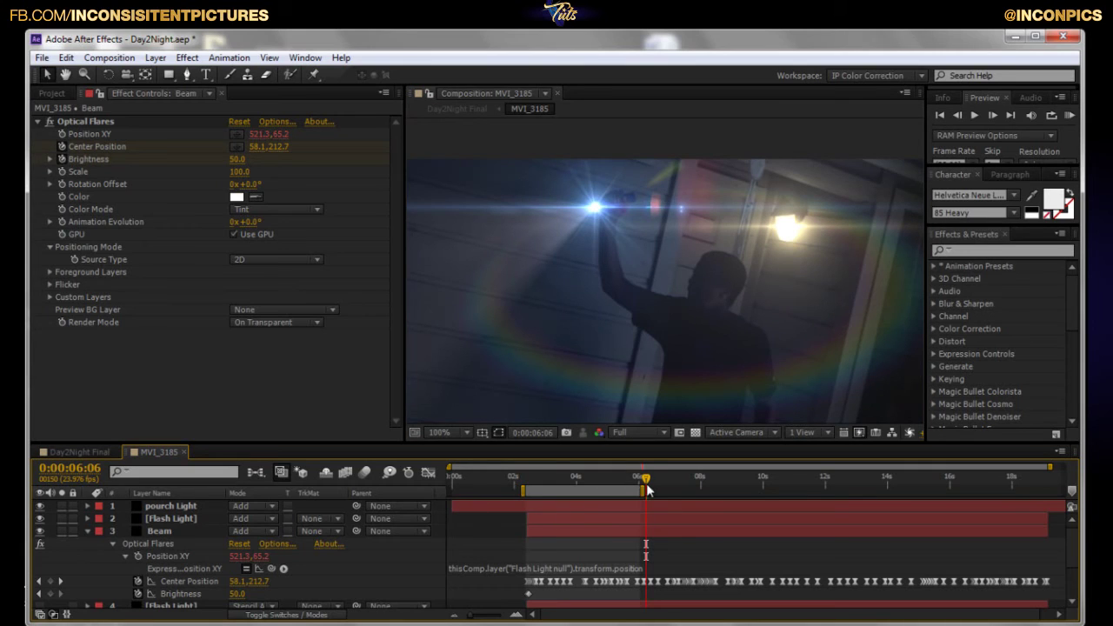
- Reveal the pourch Light layer's animated properties and examine its brightness flicker between 0:00:05:02 and 0:00:09:17
left_click(611, 487)
left_click(170, 506)
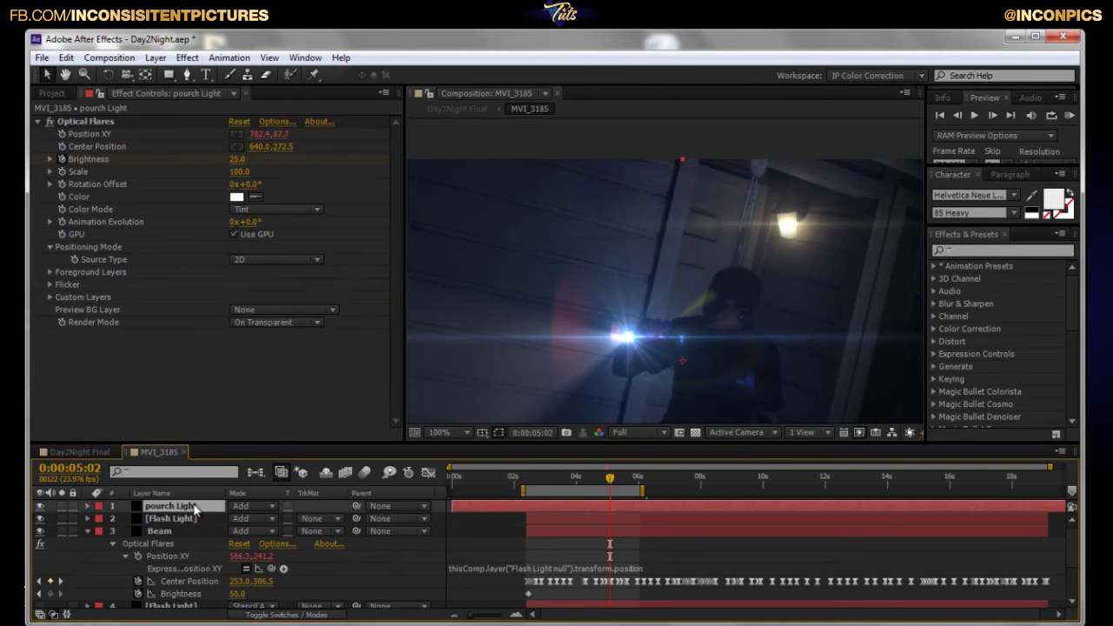
key("u")
left_click_drag(606, 486, 753, 518)
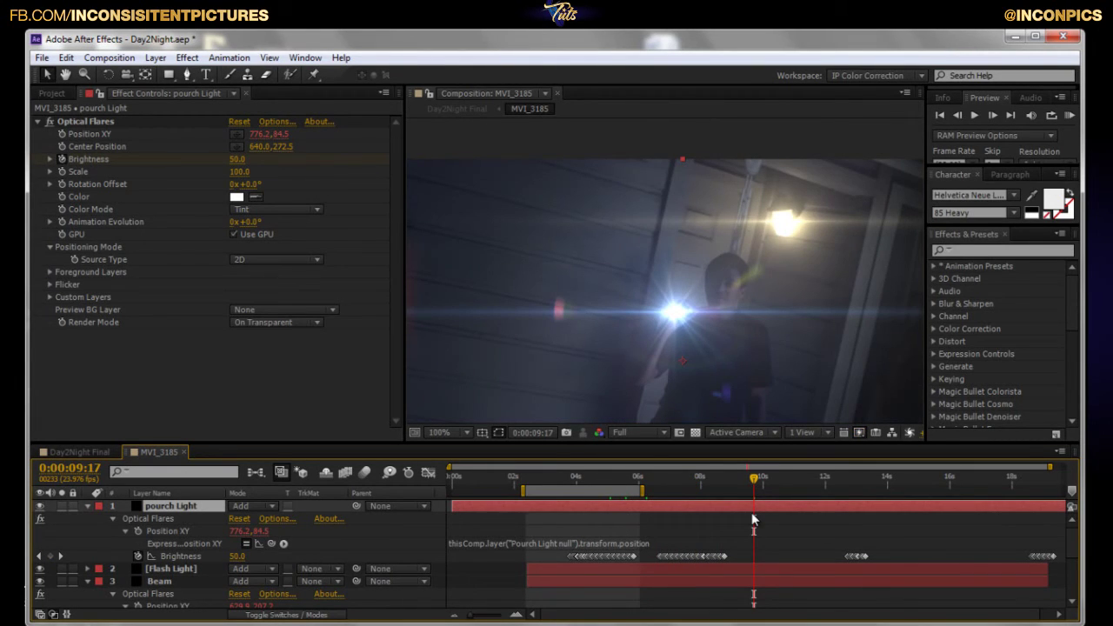
left_click(120, 545)
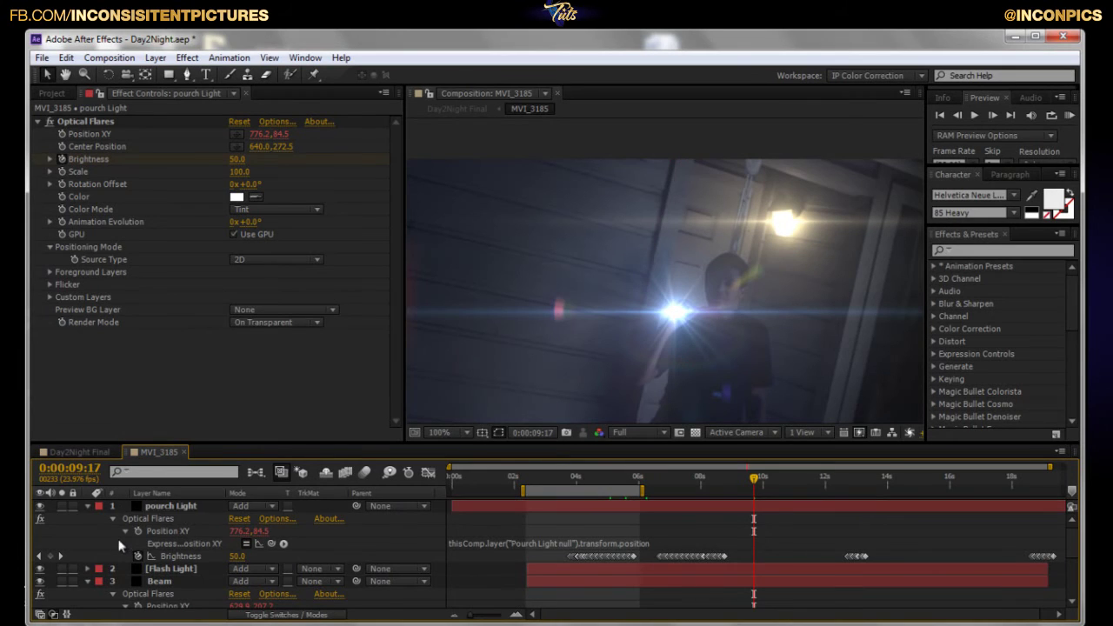
scroll(120, 545, "down", 3)
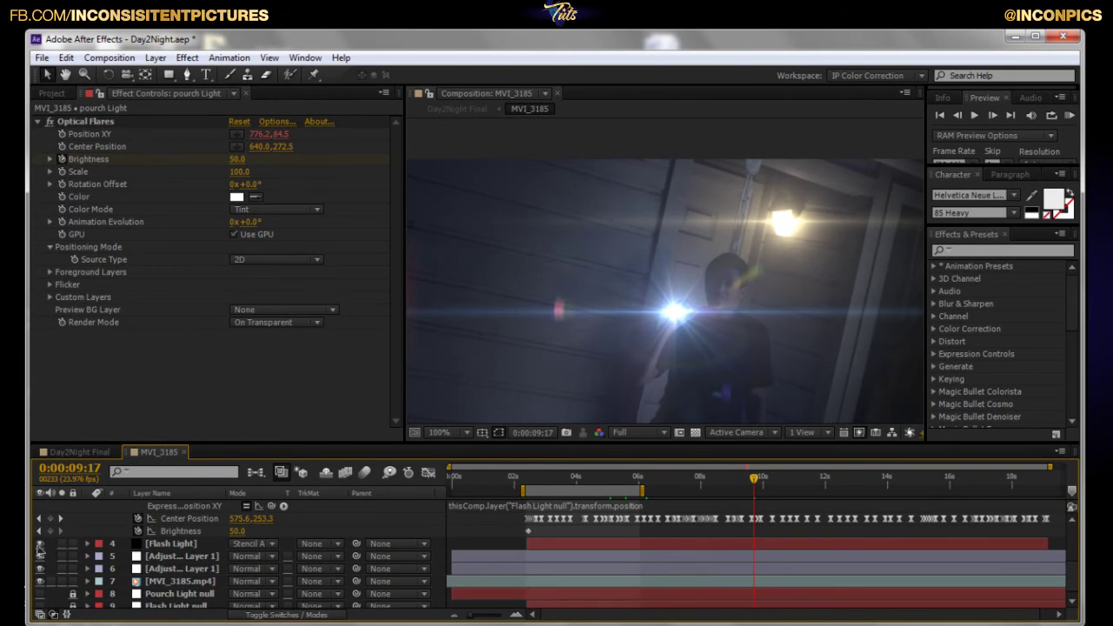
- Fit the whole frame in the composition view and collapse the Beam layer's properties
scroll(568, 333, "down", 2)
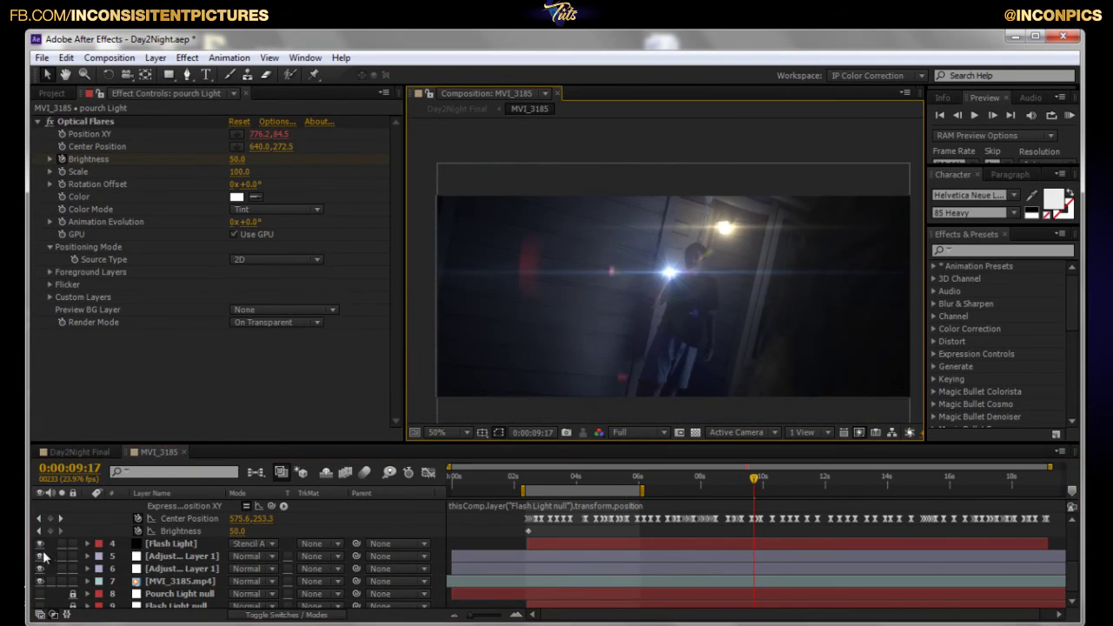
scroll(187, 545, "up", 1)
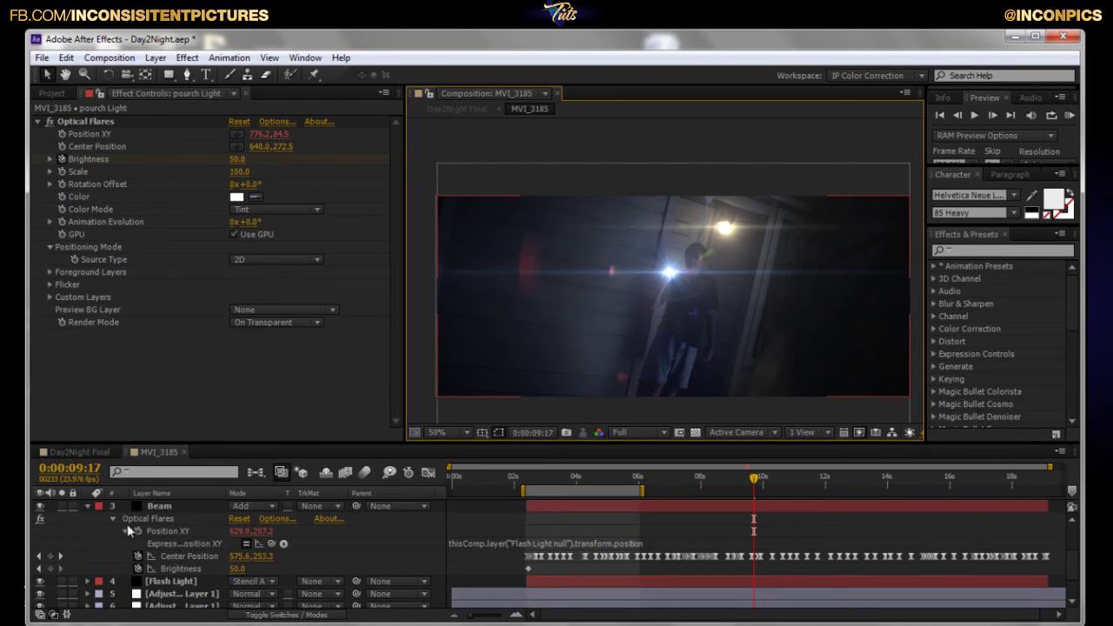
left_click(88, 507)
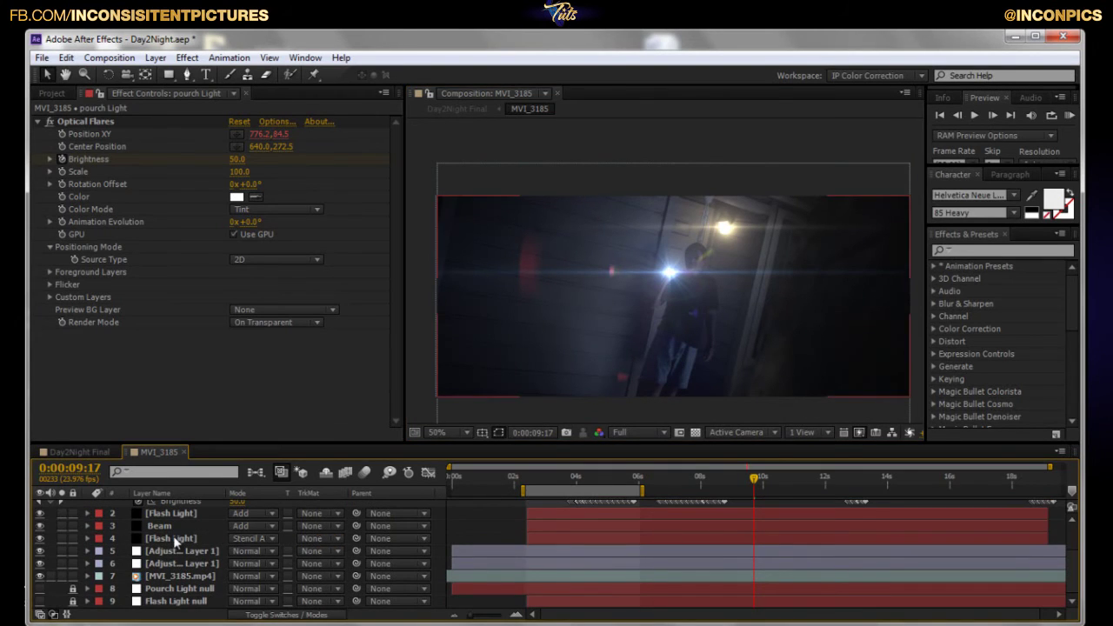
- Compare the frame with and without Flash Light layer 2
left_click(173, 537)
left_click(173, 514)
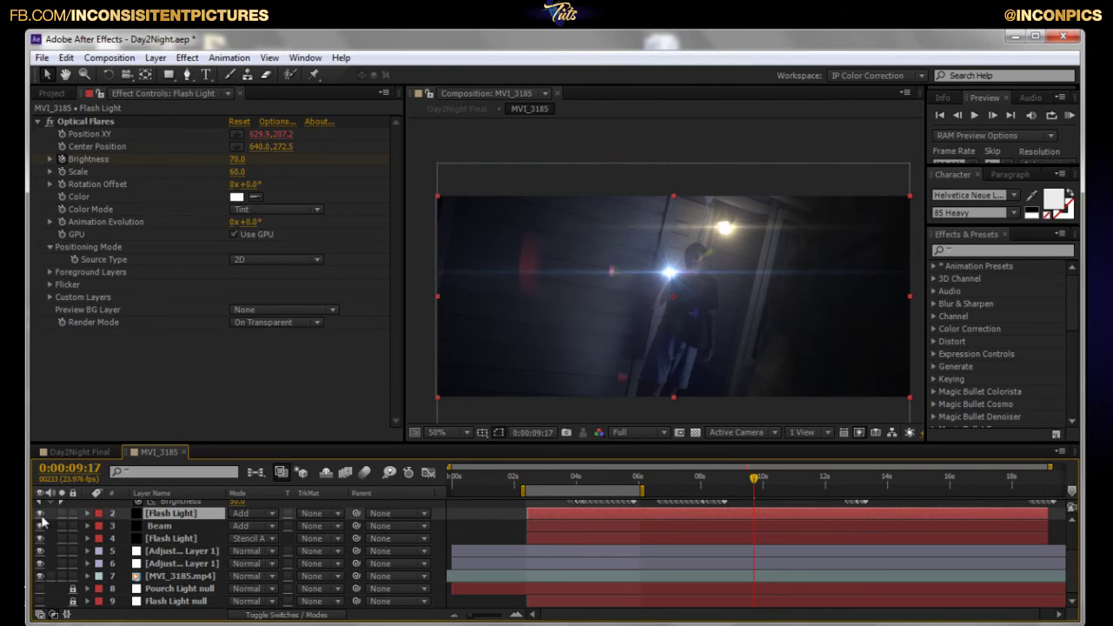
left_click(40, 513)
left_click(40, 514)
left_click(40, 513)
left_click(40, 514)
left_click(40, 514)
left_click(40, 514)
- Examine the blending mode of Flash Light layer 4 and compare the frame with and without that layer
left_click(261, 540)
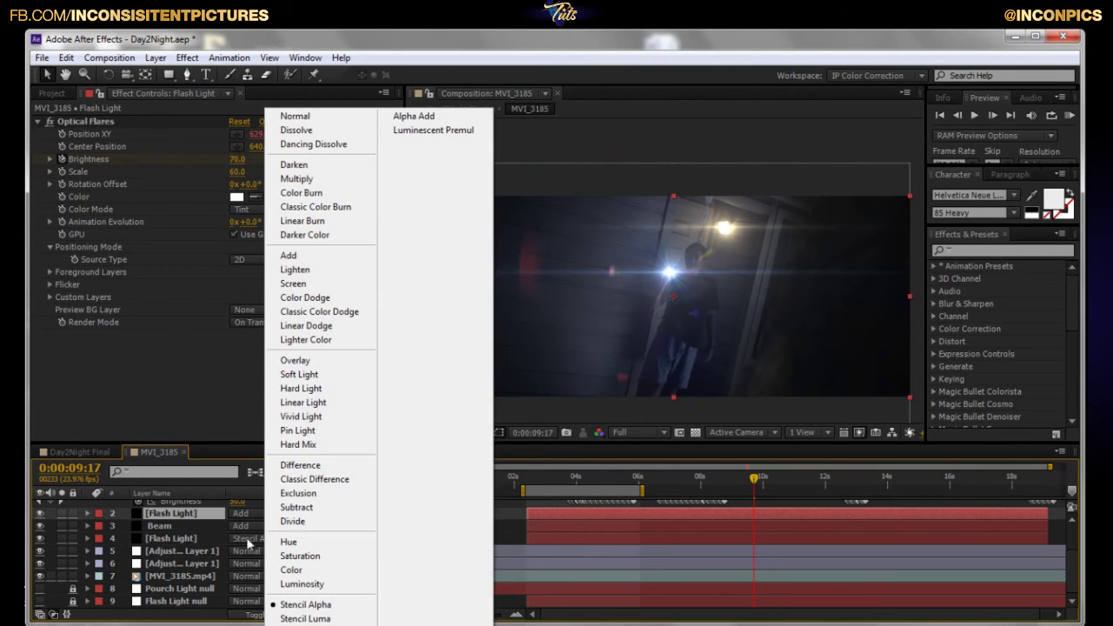
left_click(192, 397)
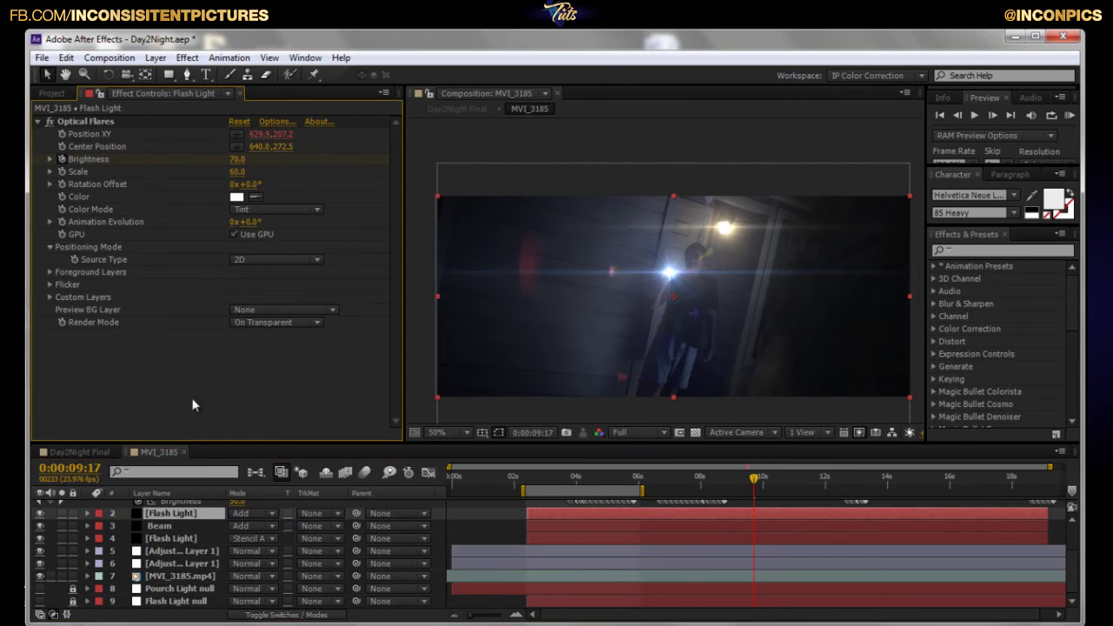
left_click(257, 539)
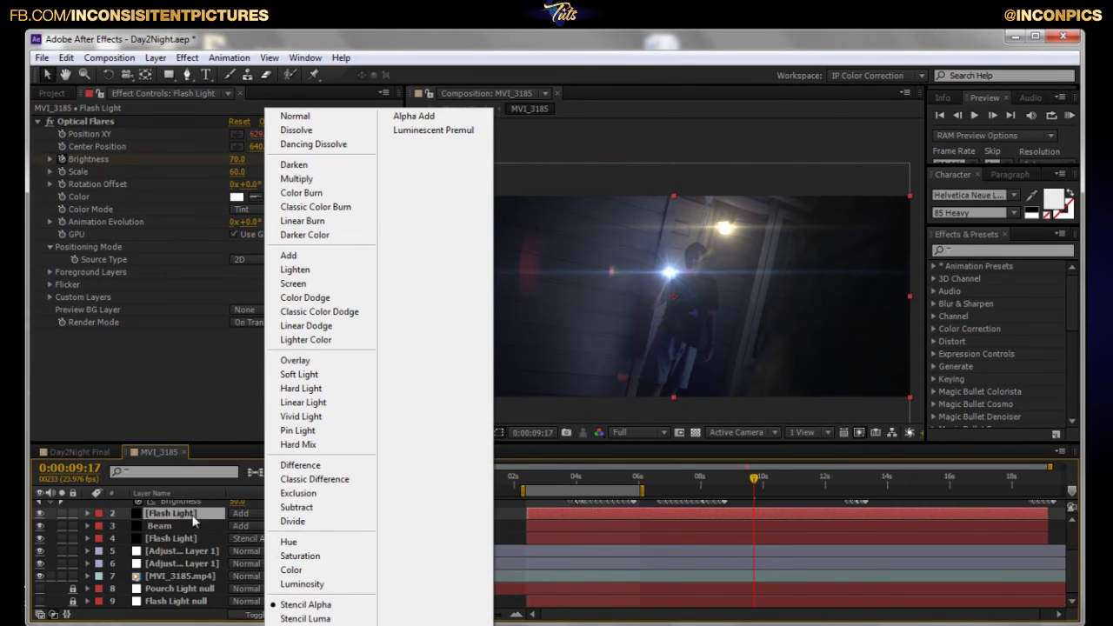
left_click(377, 416)
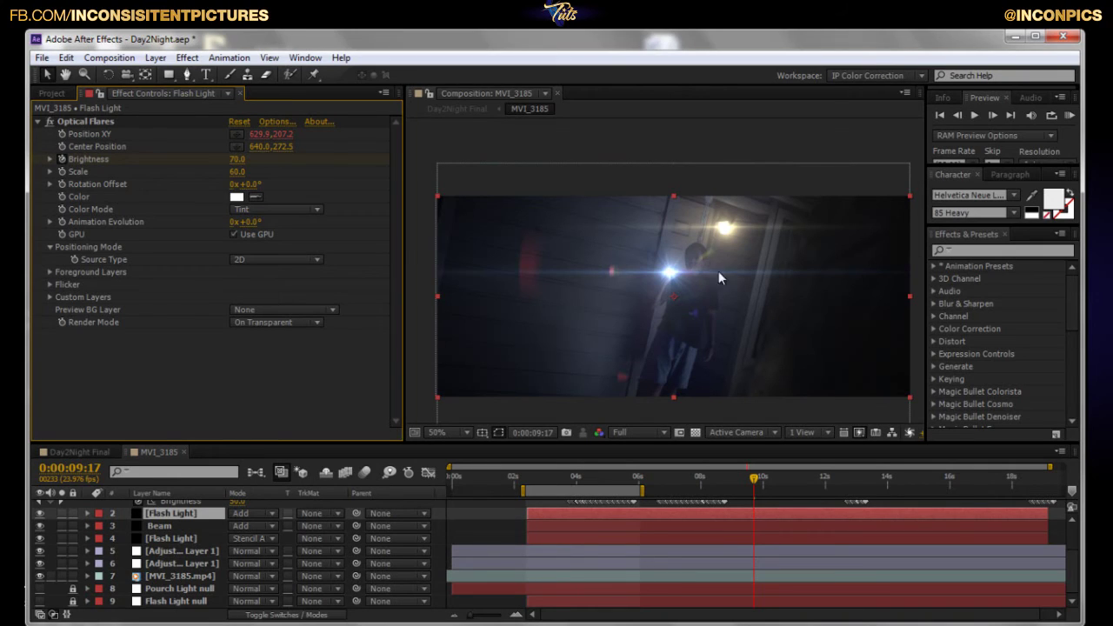
left_click(40, 539)
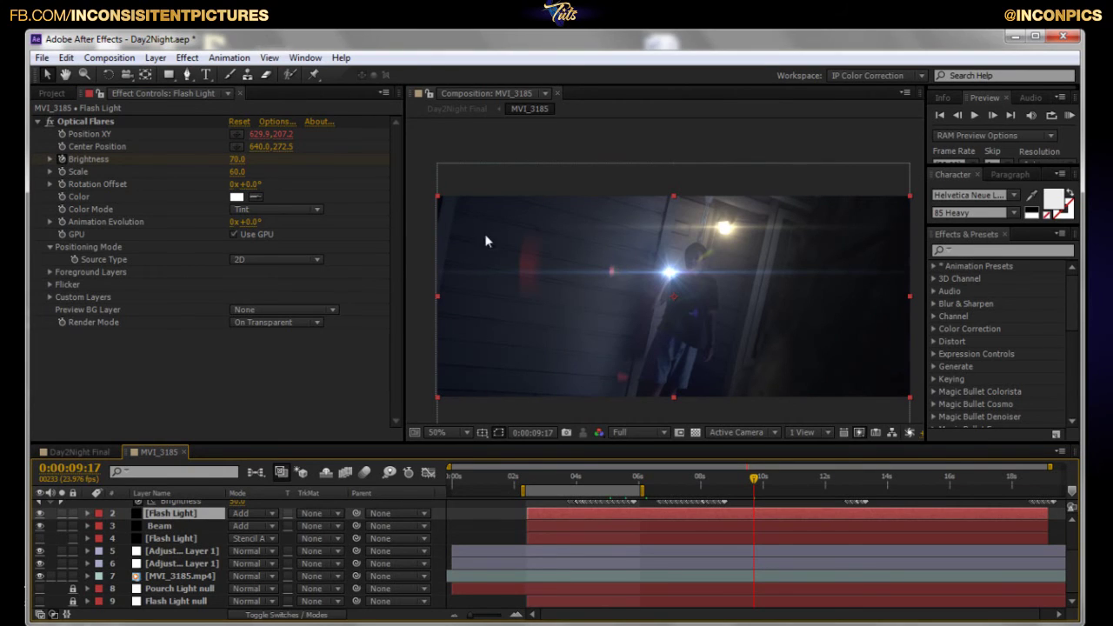
left_click(40, 540)
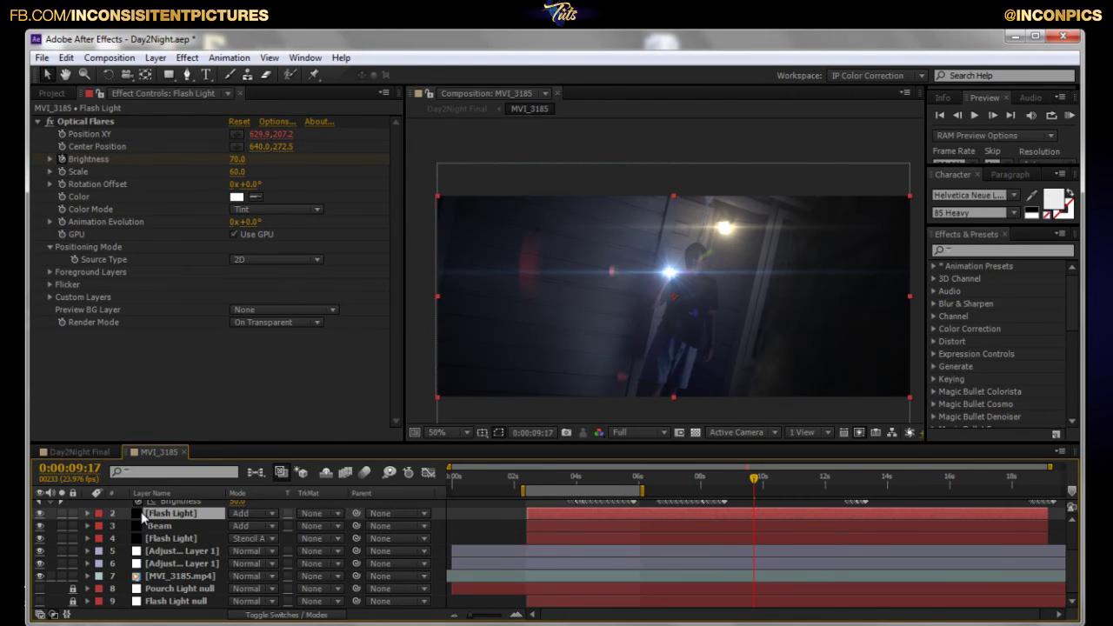
- Select the pourch Light layer and collapse its properties
left_click(183, 538)
scroll(215, 540, "up", 2)
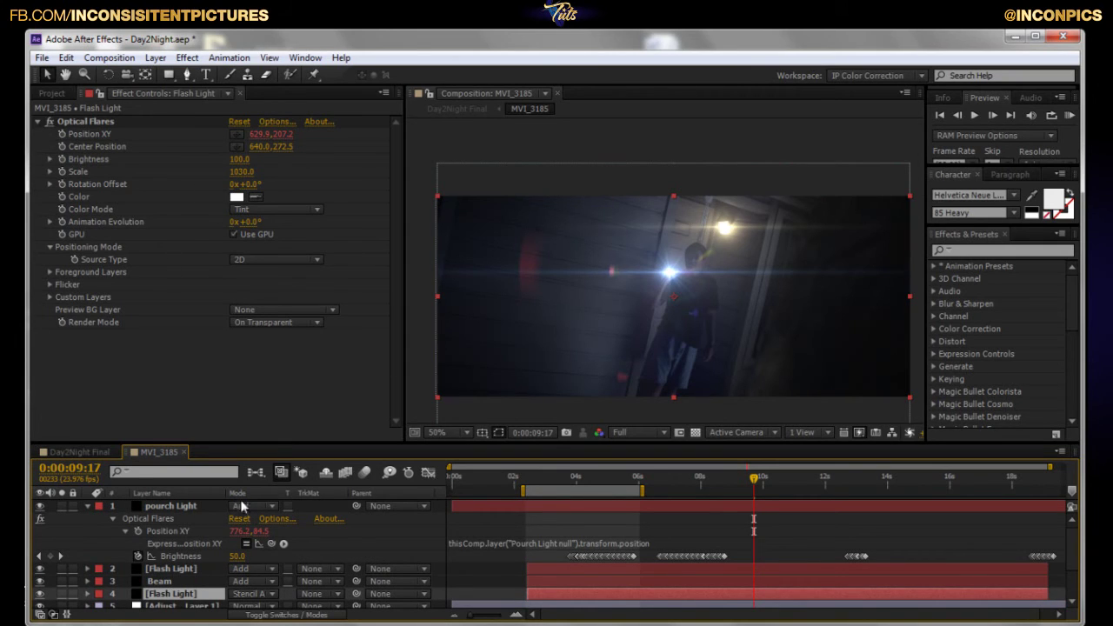
left_click(186, 506)
left_click(89, 508)
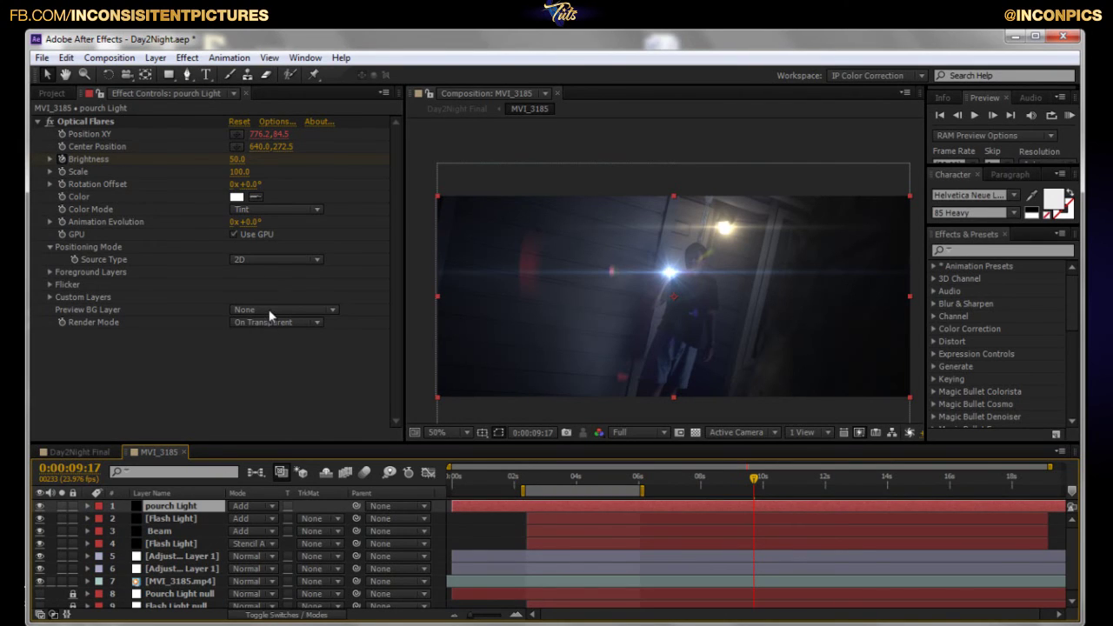
- Set Flash Light layer 2 to Screen blending and its Optical Flares Render Mode to On Black
left_click(173, 518)
left_click(256, 519)
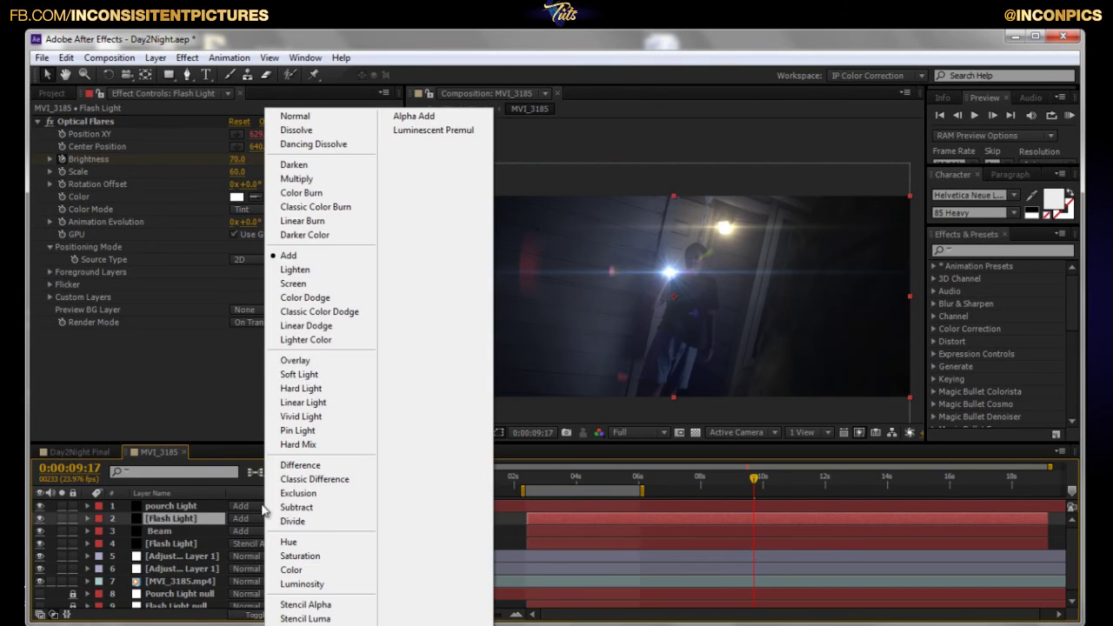
left_click(308, 285)
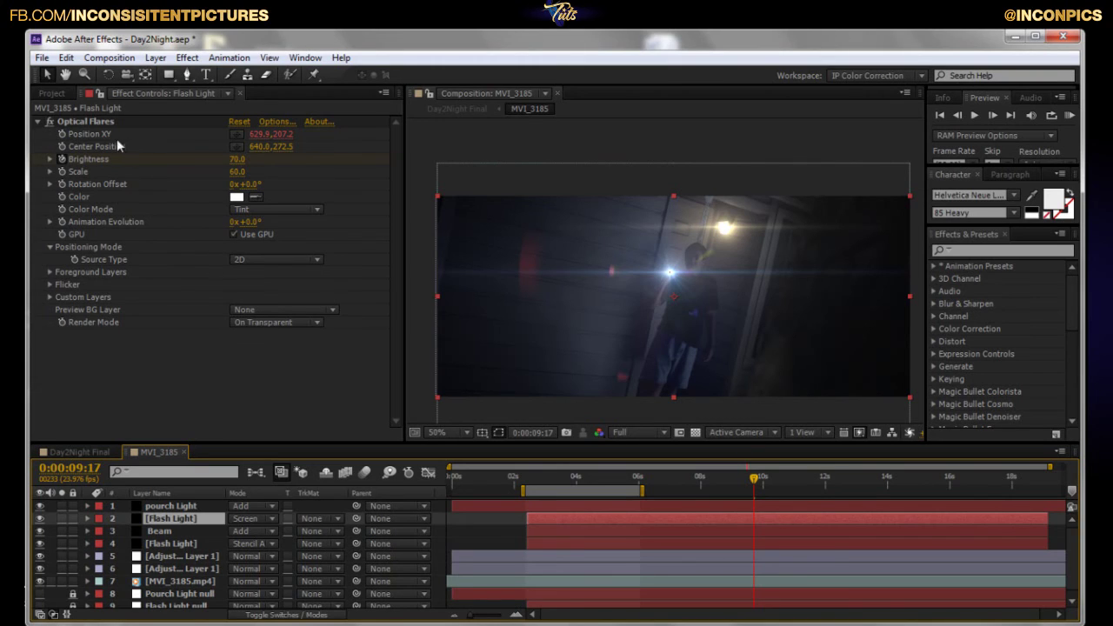
left_click(282, 322)
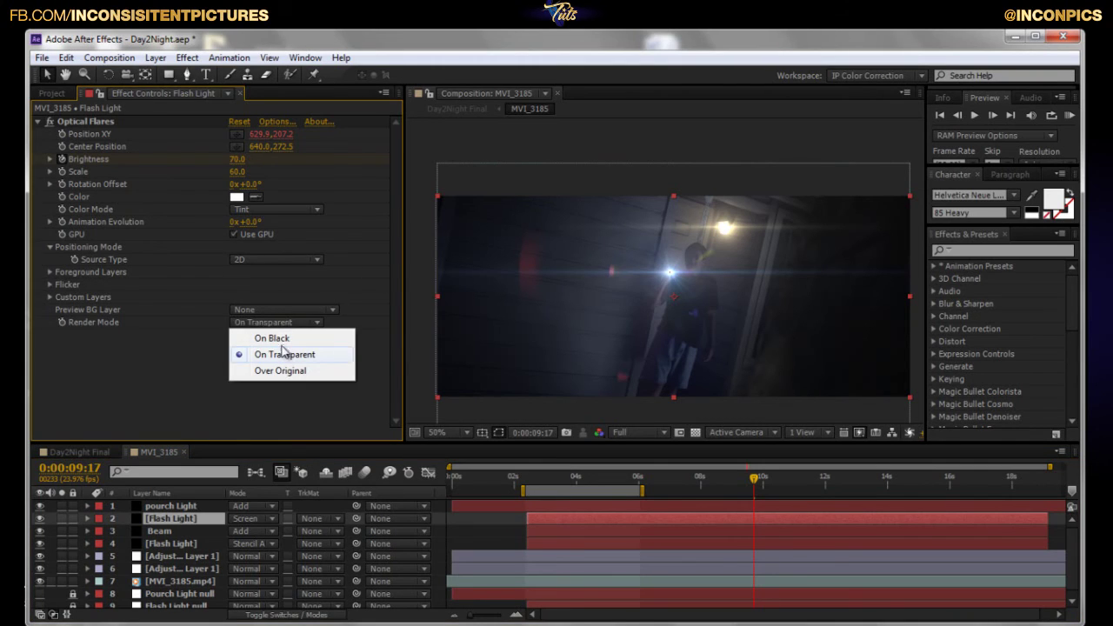
left_click(286, 336)
- Hide the Beam layer and inspect the flashlight flare up close
scroll(673, 287, "up", 4)
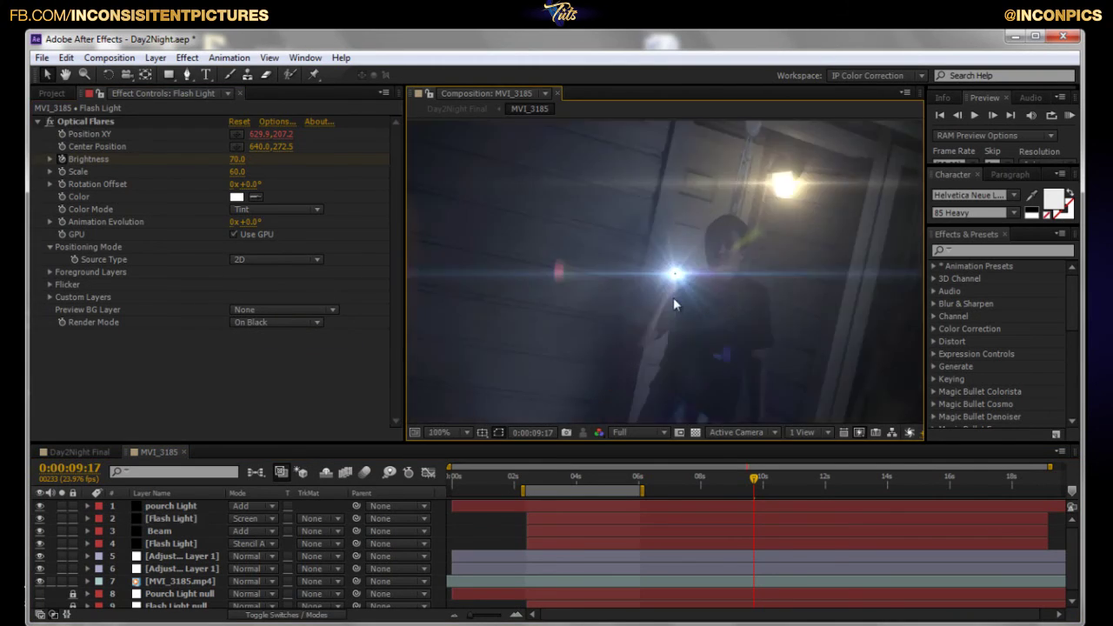
scroll(122, 532, "down", 1)
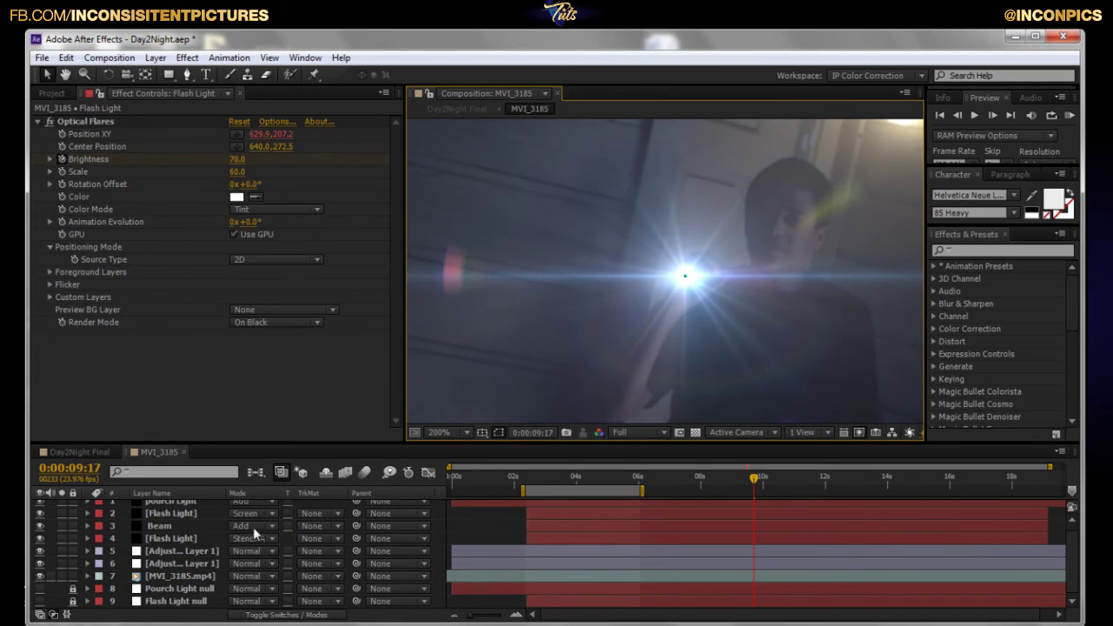
scroll(165, 519, "up", 1)
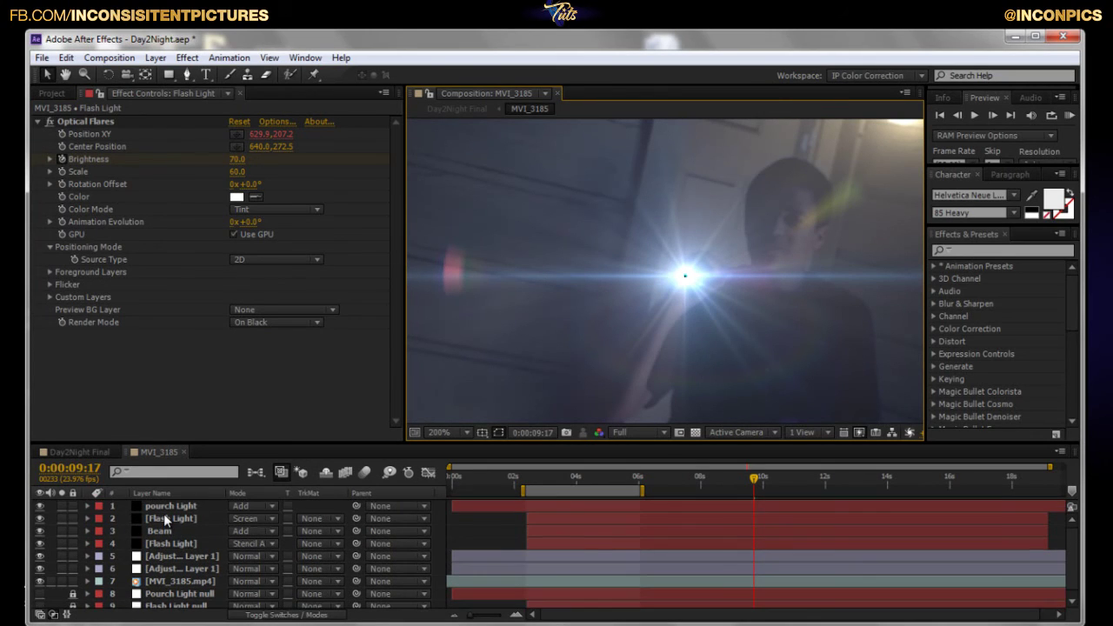
left_click(39, 531)
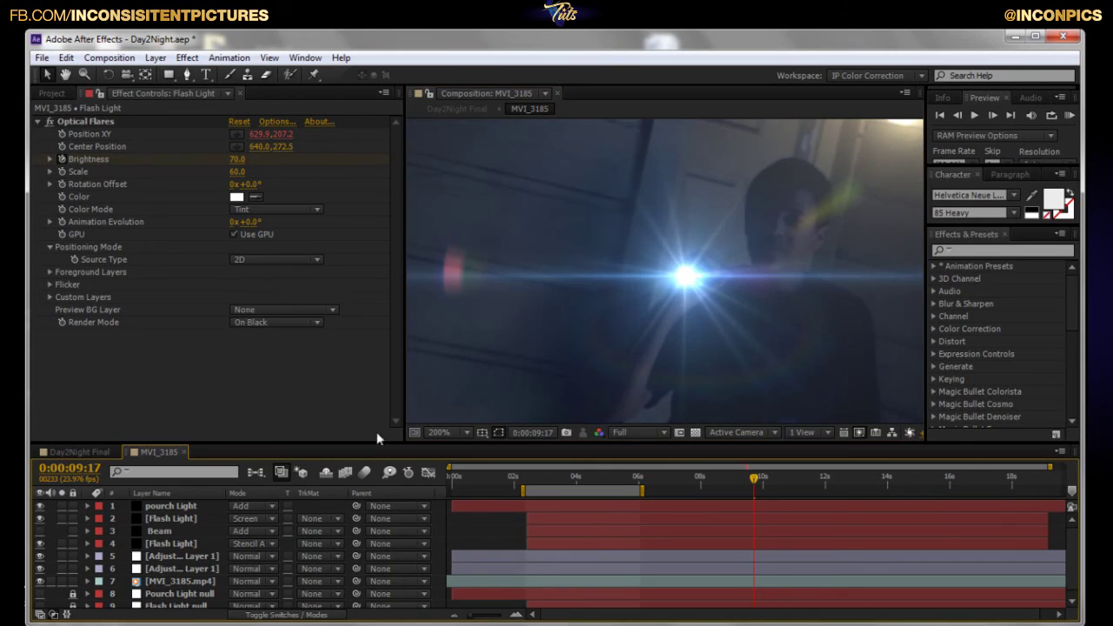
key("comma")
- Compare Add and Screen blending on Flash Light layer 2, ending on Add, and return Render Mode to On Transparent
left_click(255, 519)
left_click(299, 259)
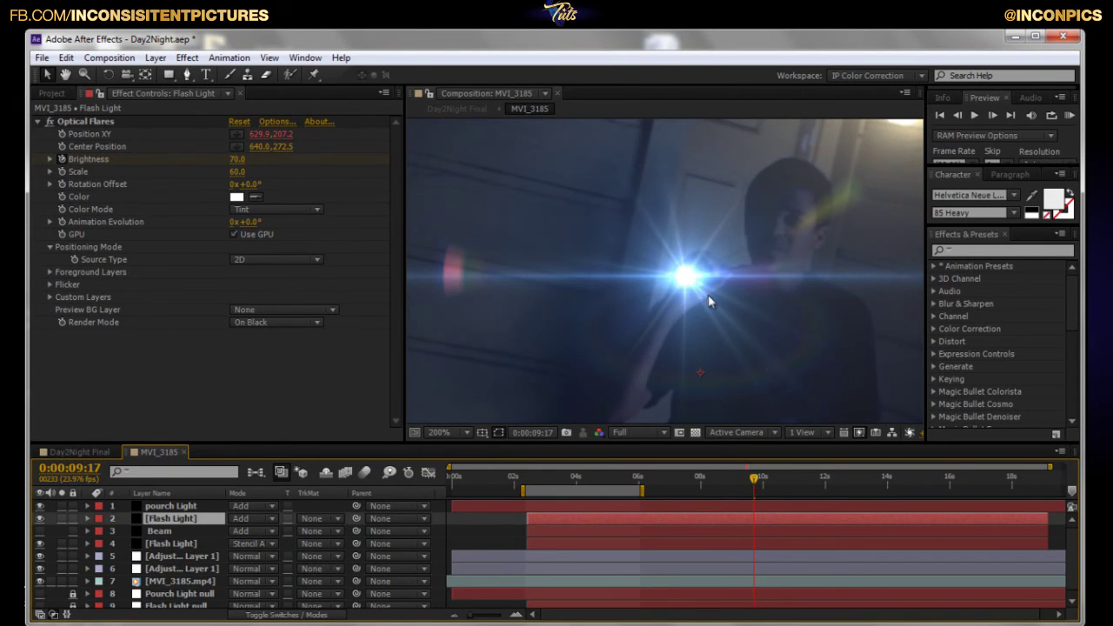
key("shift+equal")
key("shift+equal")
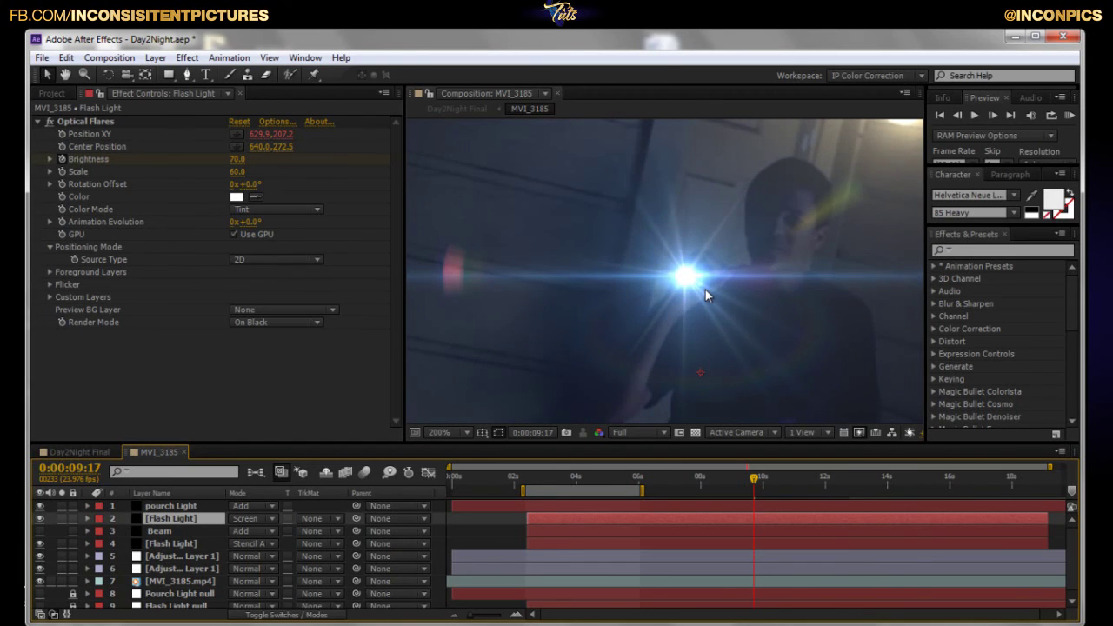
key("shift+minus")
key("shift+minus")
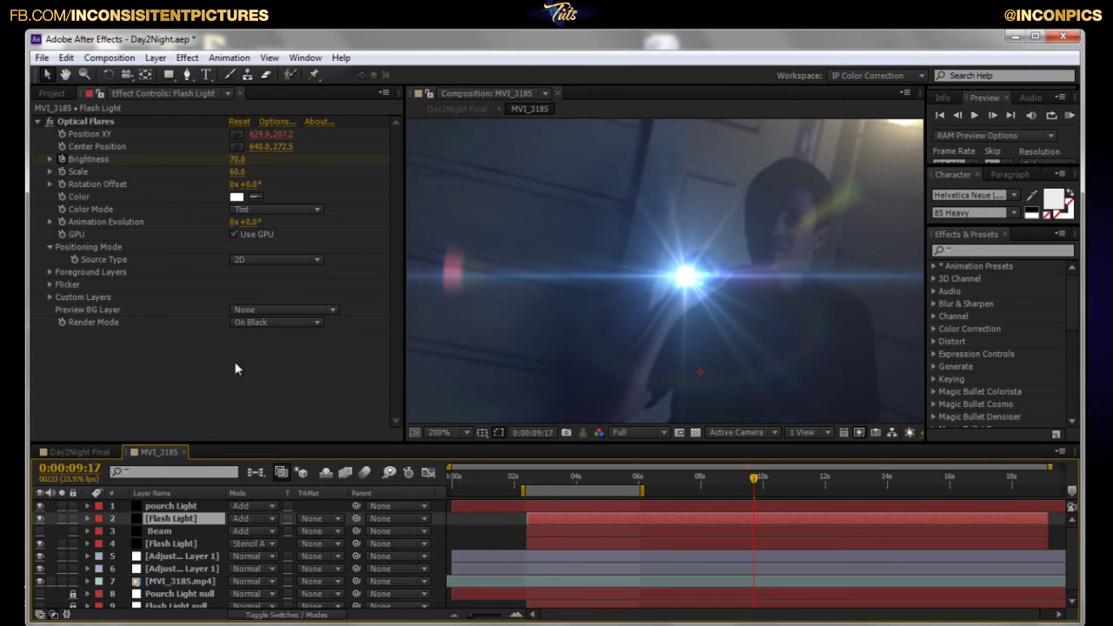
left_click(276, 322)
left_click(270, 350)
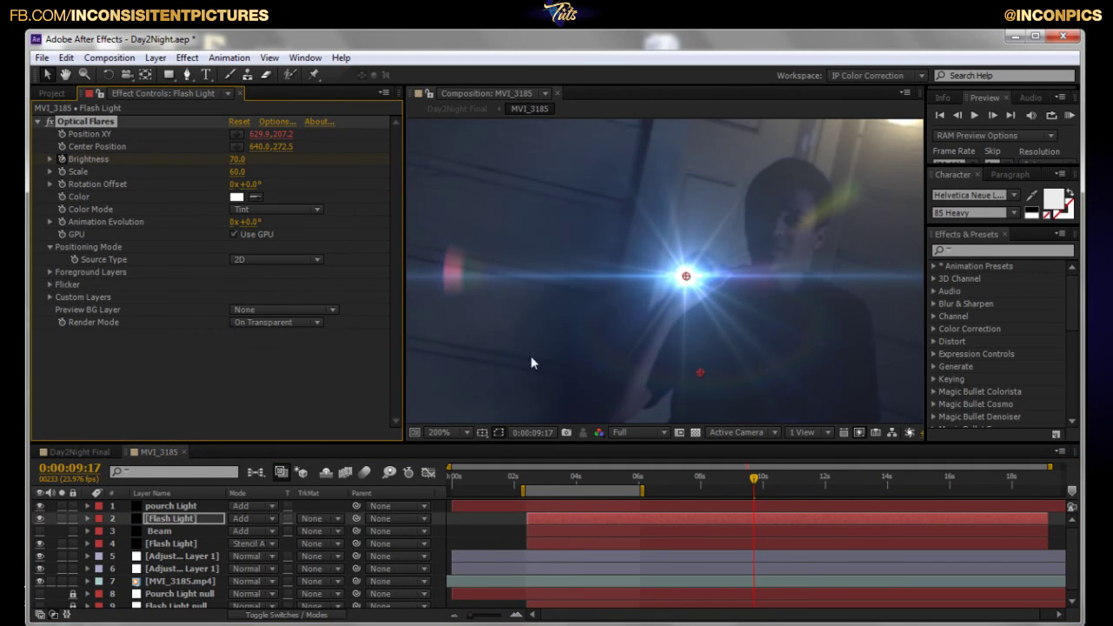
- Go to 0:00:04:13 and preview the shot with the Beam layer visible again
key("comma")
key("comma")
left_click(557, 298)
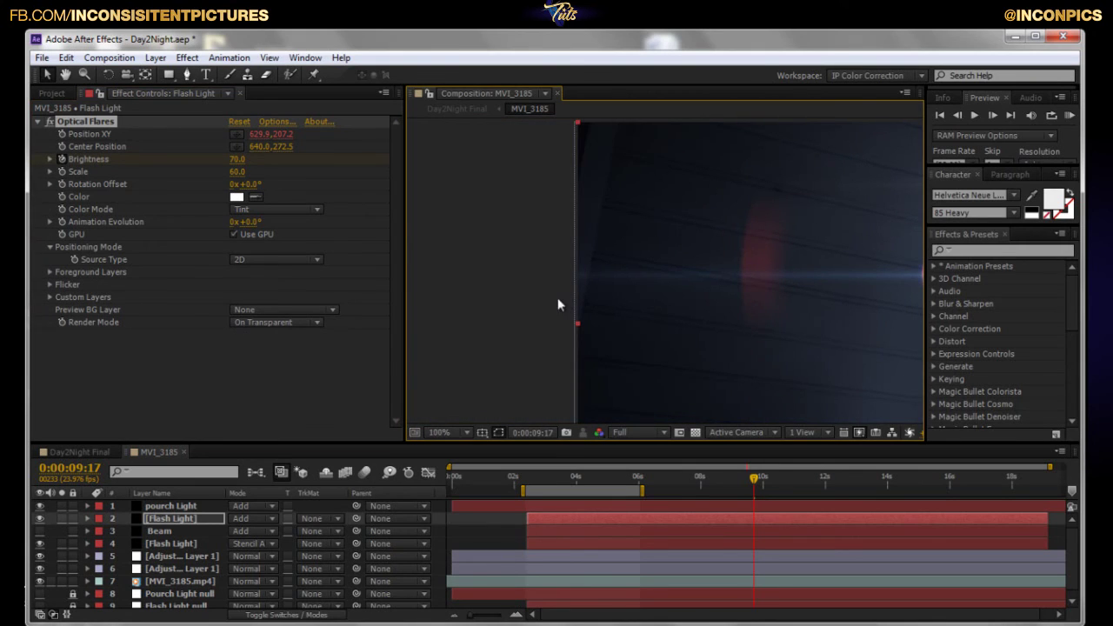
key("comma")
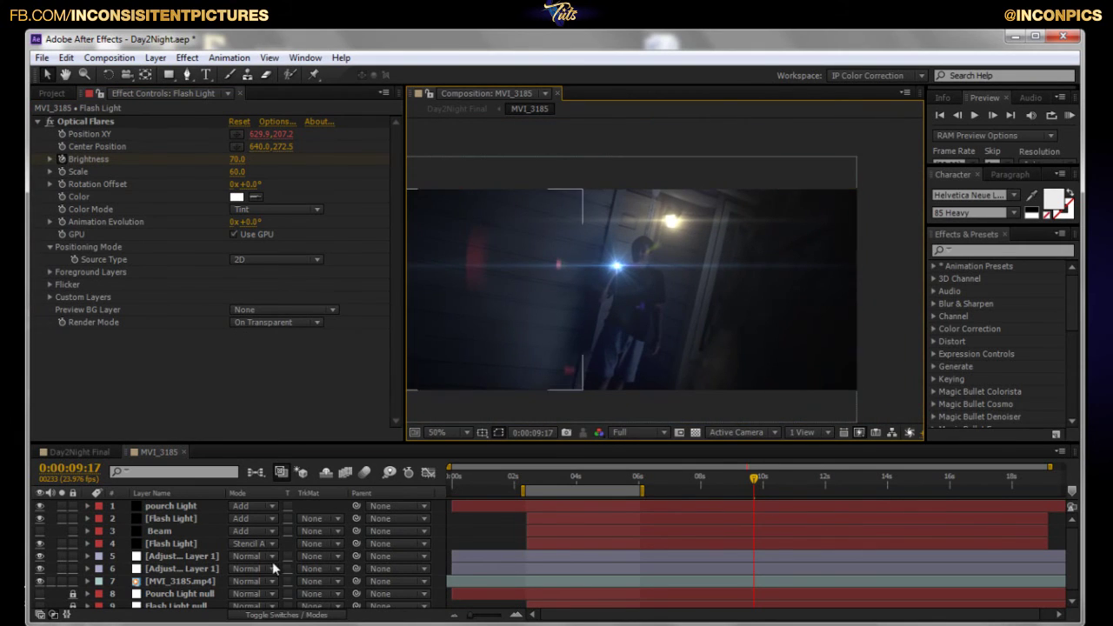
left_click(365, 392)
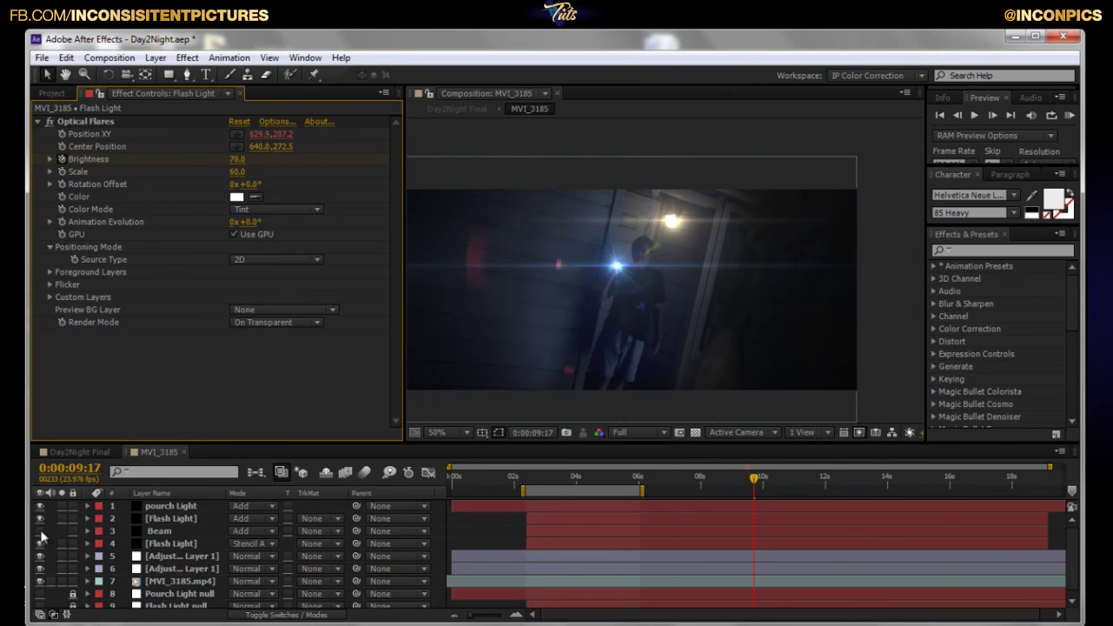
left_click(599, 372)
left_click(593, 477)
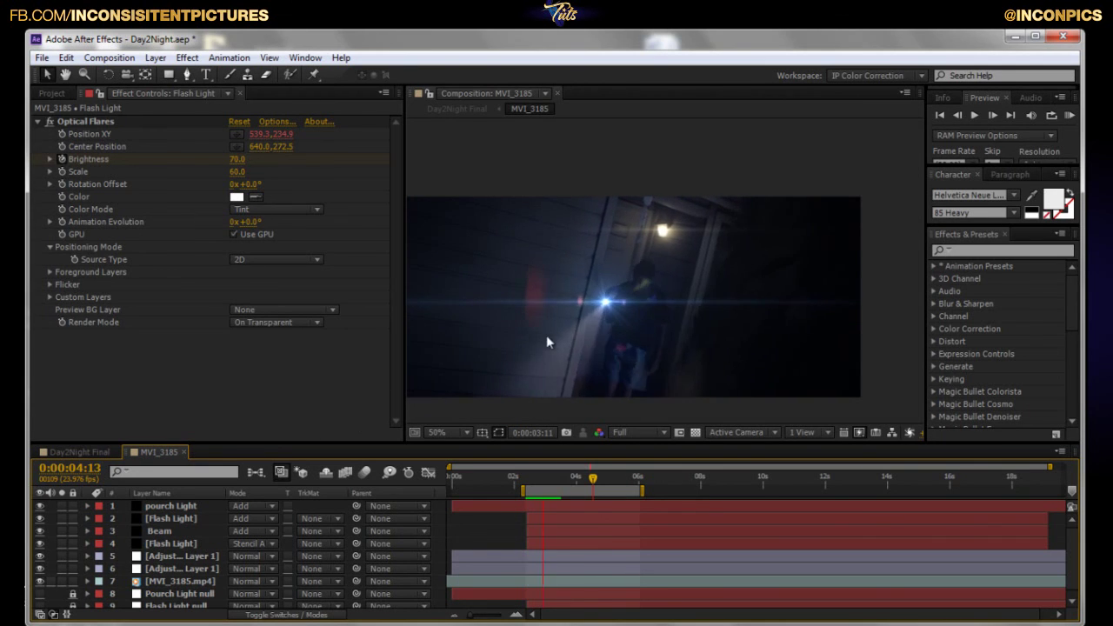
key("space")
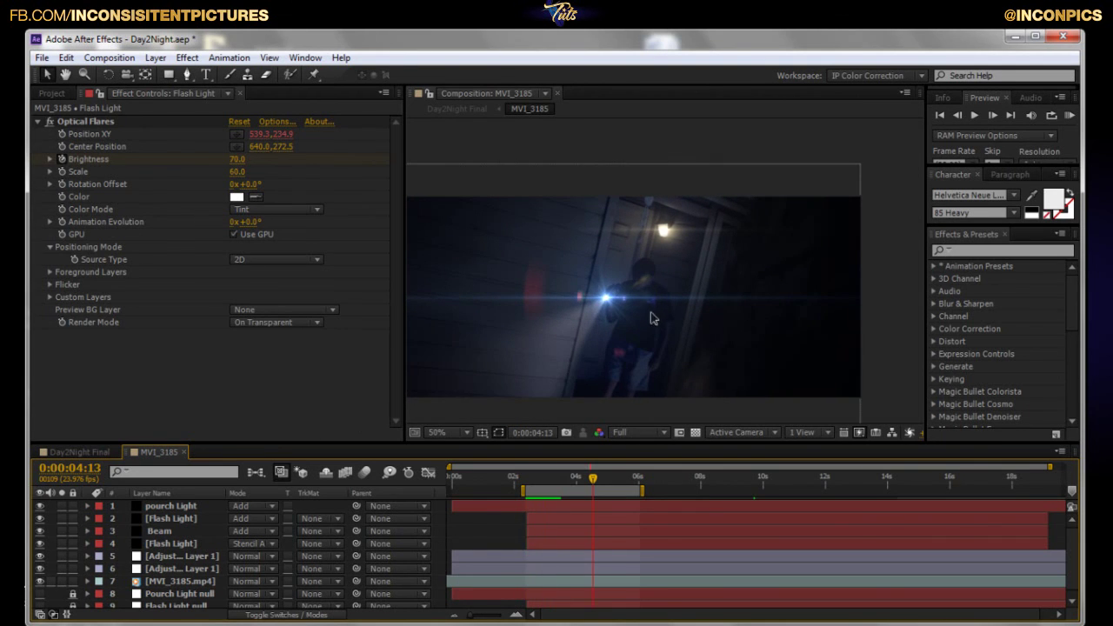
- Maximize the composition view and play the night shot preview at 100% magnification
key("grave")
scroll(589, 378, "up", 2)
left_click_drag(588, 377, 678, 326)
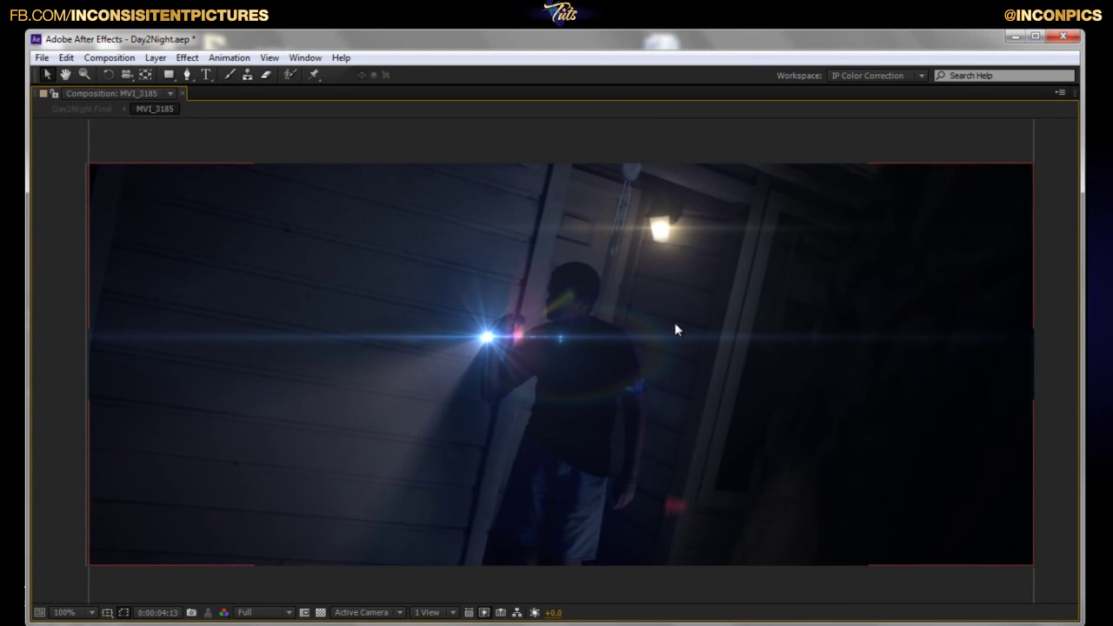
key("space")
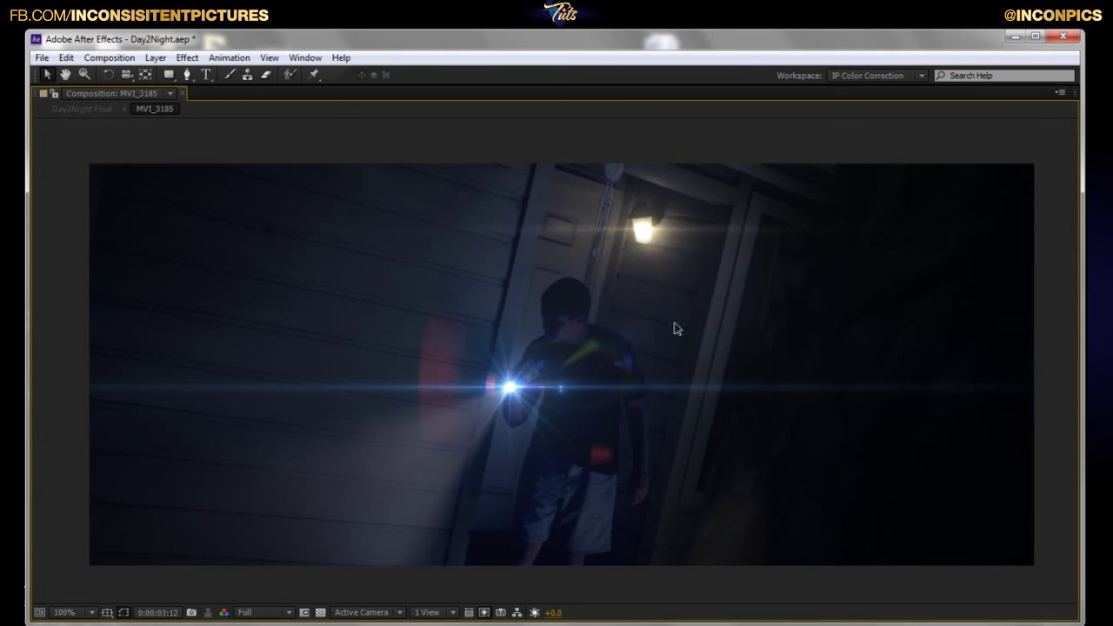